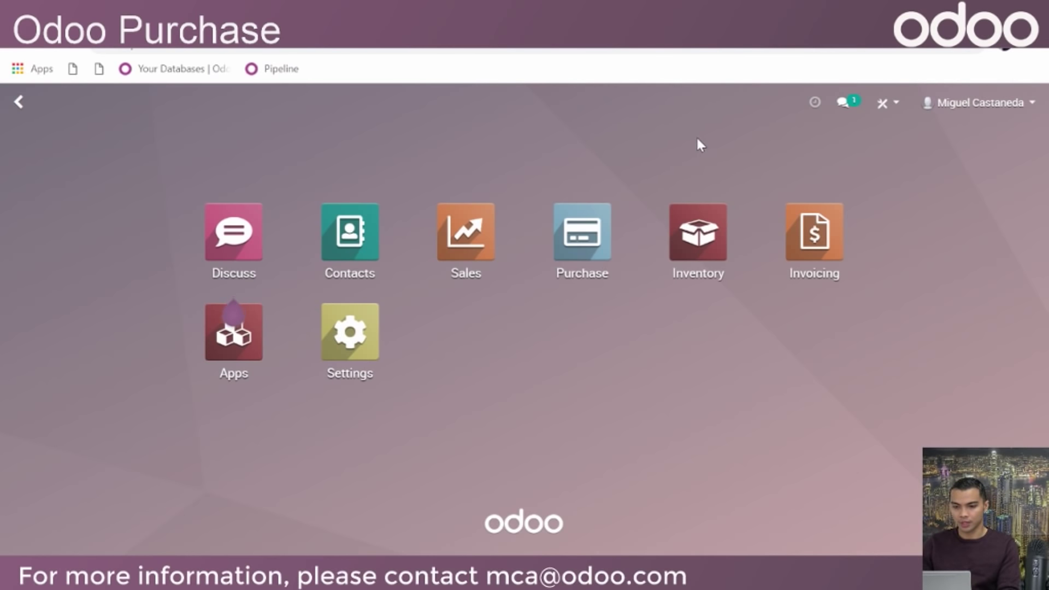
Try several searches in the home-screen menu search, clearing each attempt
key(space)
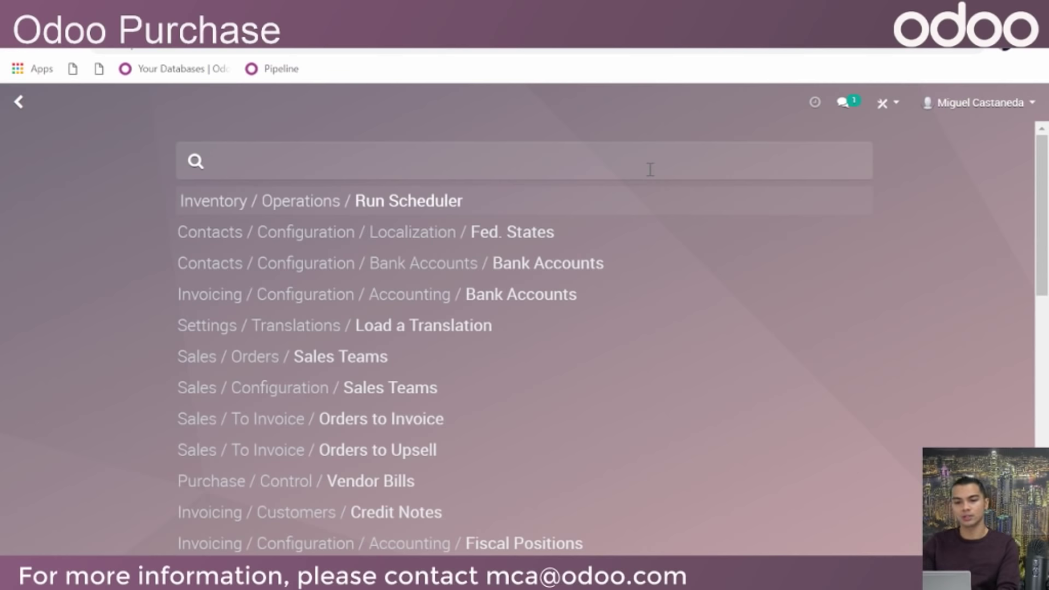
text(A)
key(BackSpace)
text(EAR)
key(shift+Left)
key(shift+Left)
key(shift+Left)
key(shift+Left)
key(BackSpace)
text(SUPP)
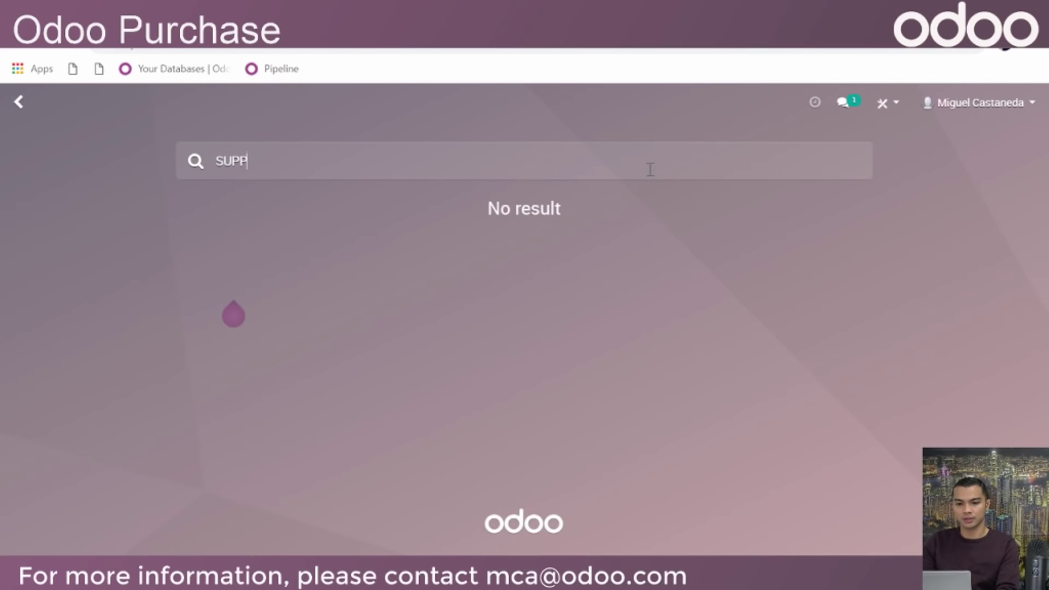
key(BackSpace)
key(BackSpace)
key(BackSpace)
key(BackSpace)
key(BackSpace)
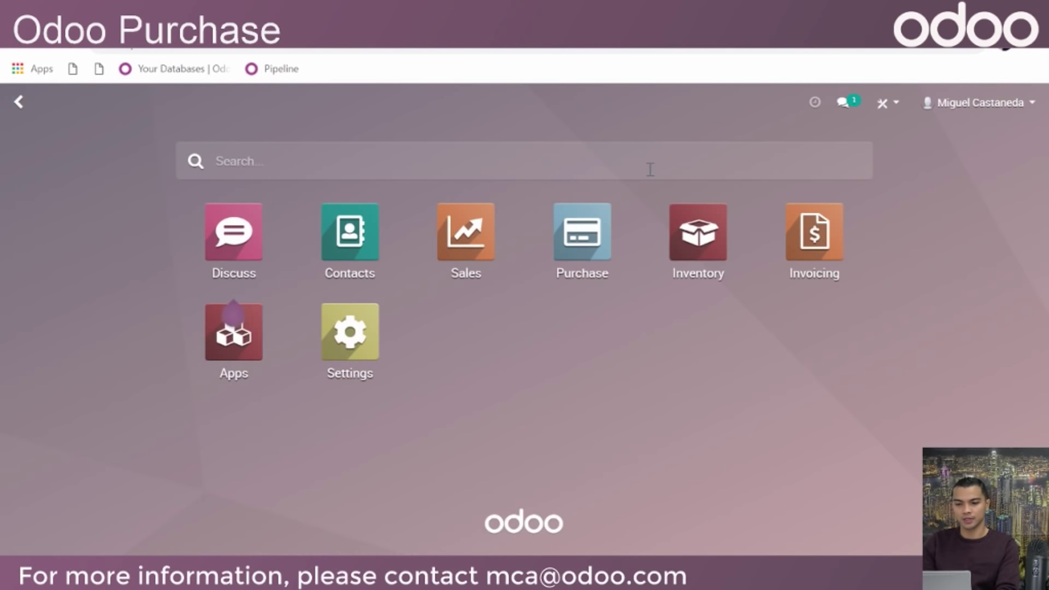
text(MKIG)
key(BackSpace)
key(BackSpace)
text(IGUEL)
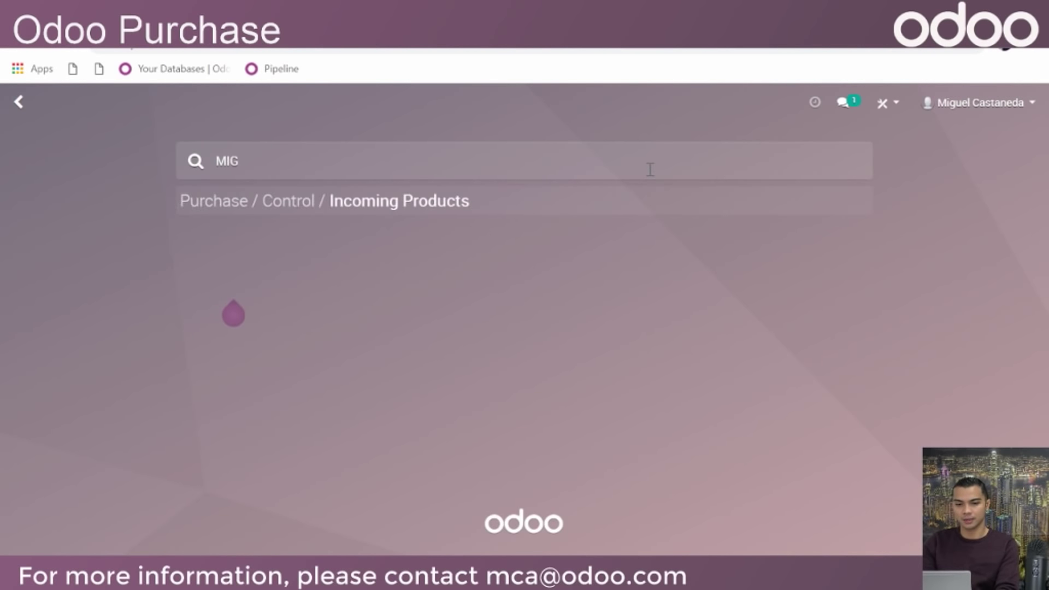
key(BackSpace)
key(BackSpace)
key(BackSpace)
key(BackSpace)
key(BackSpace)
key(BackSpace)
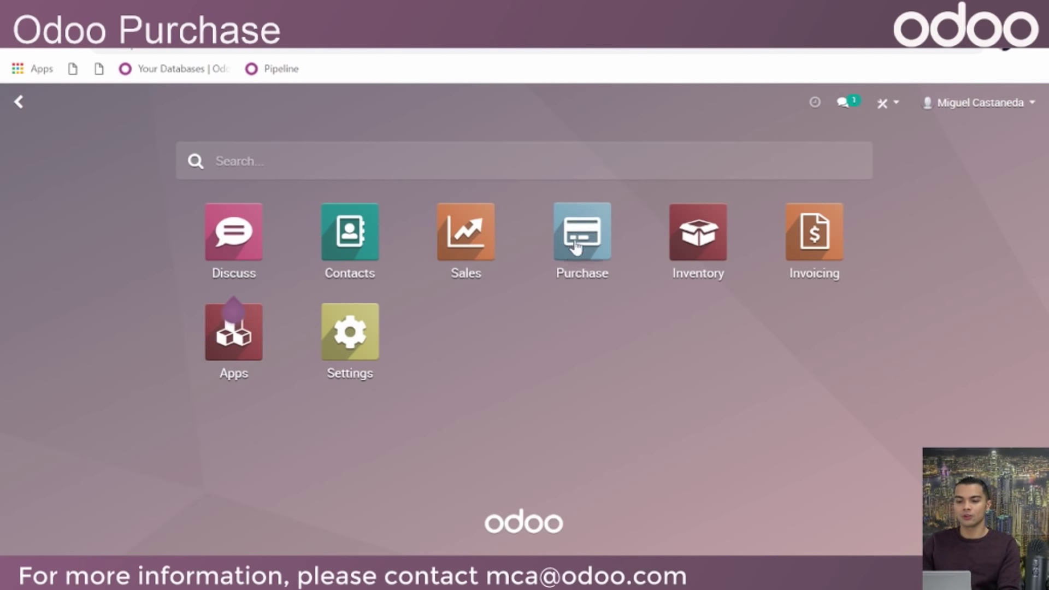
Open Purchase RFQs, preview them as Kanban cards and a bar chart, then return to List view
click(600, 229)
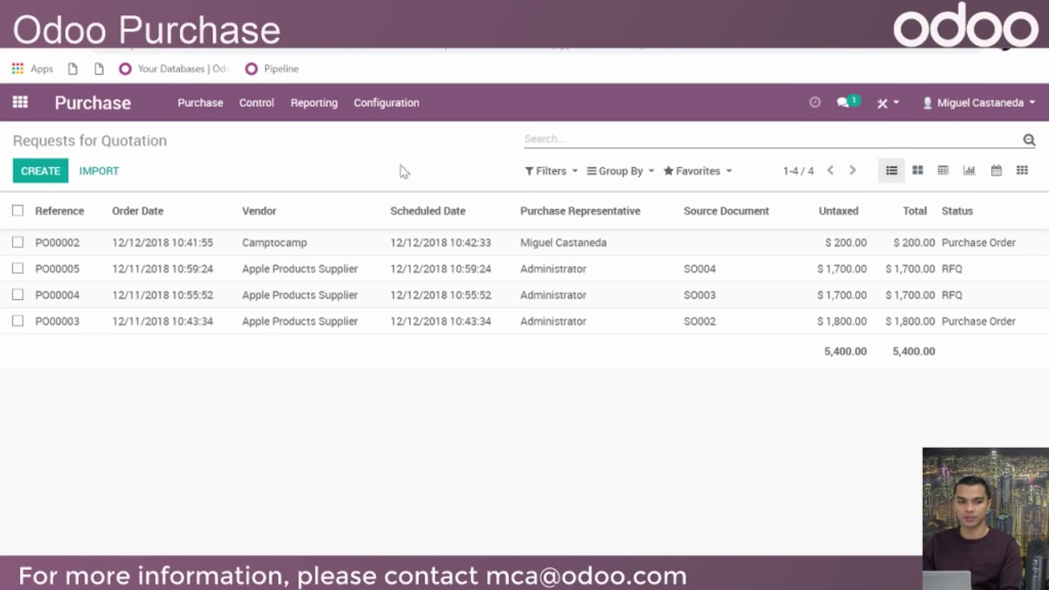
click(917, 171)
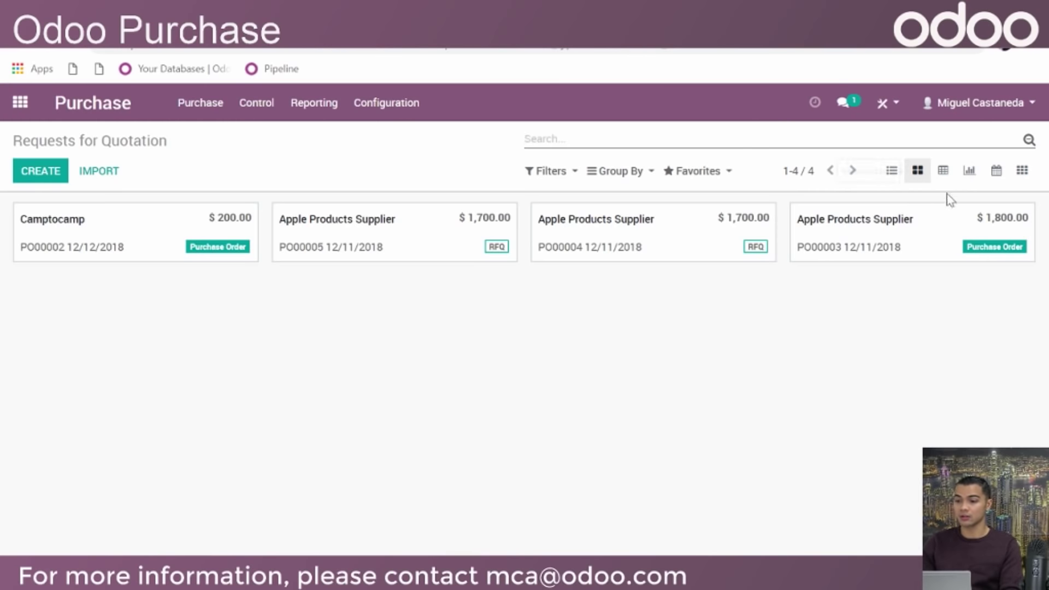
click(969, 173)
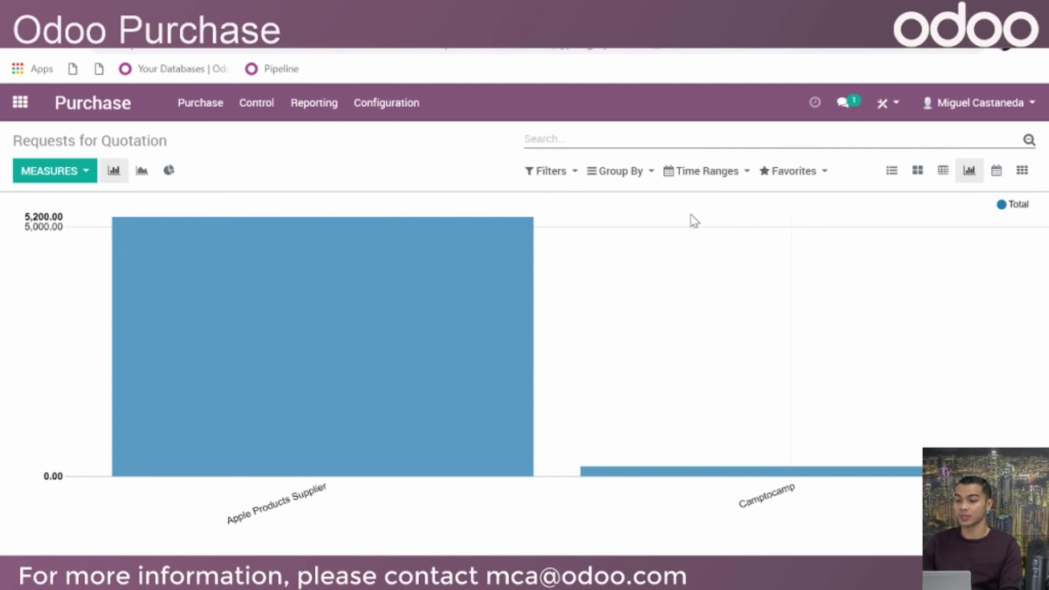
click(887, 173)
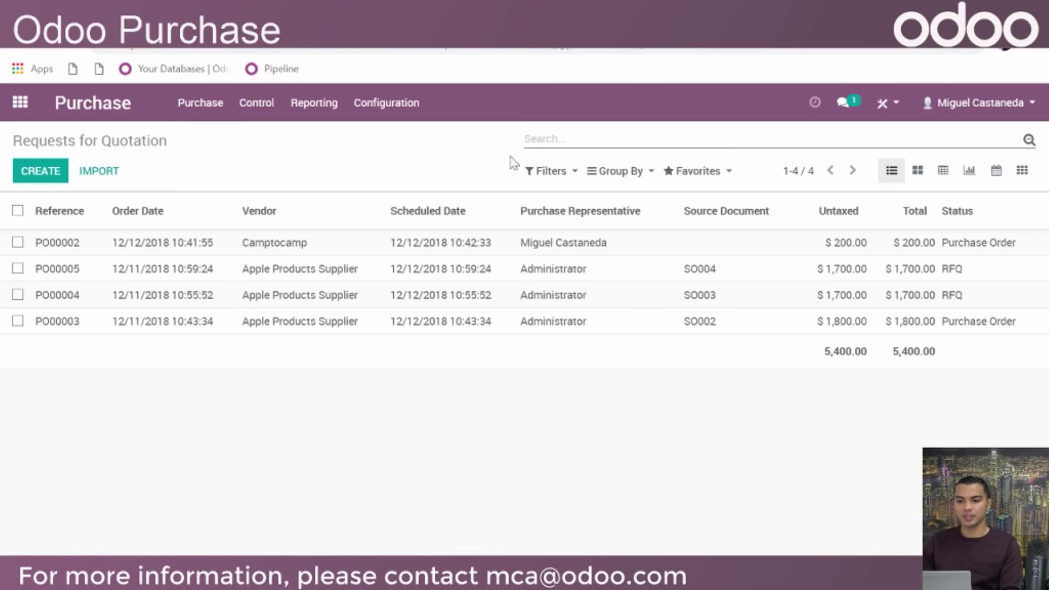
Apply the Today and Future Activities filters, then remove both
click(536, 171)
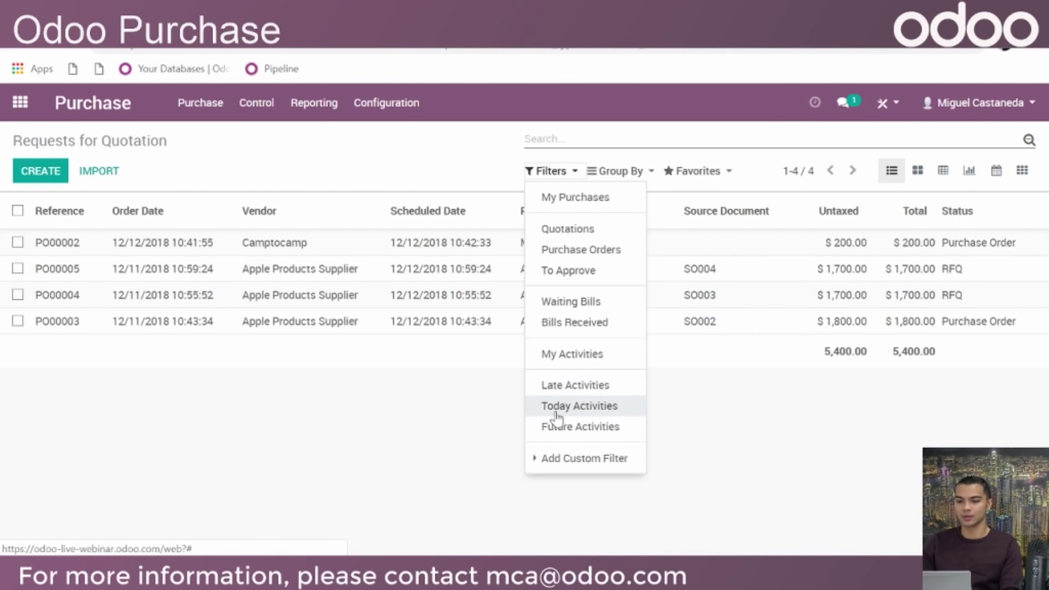
click(621, 416)
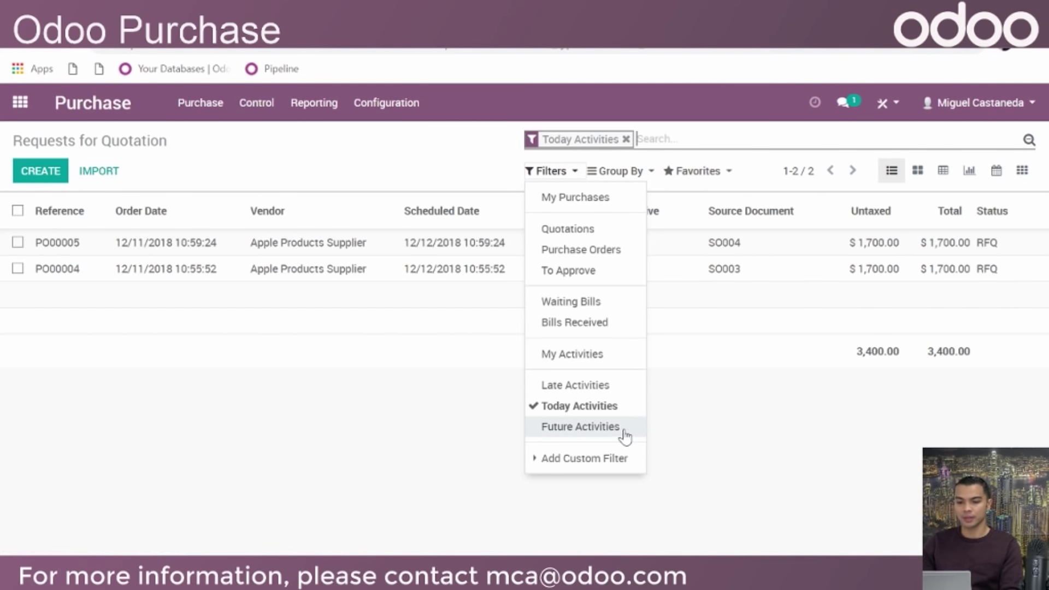
click(624, 431)
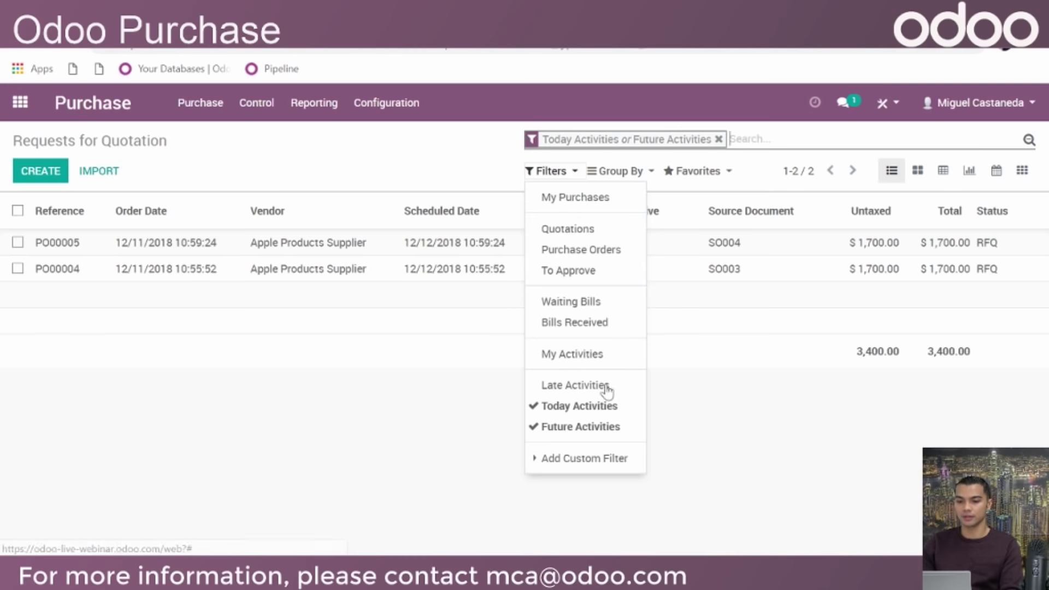
click(588, 407)
click(603, 426)
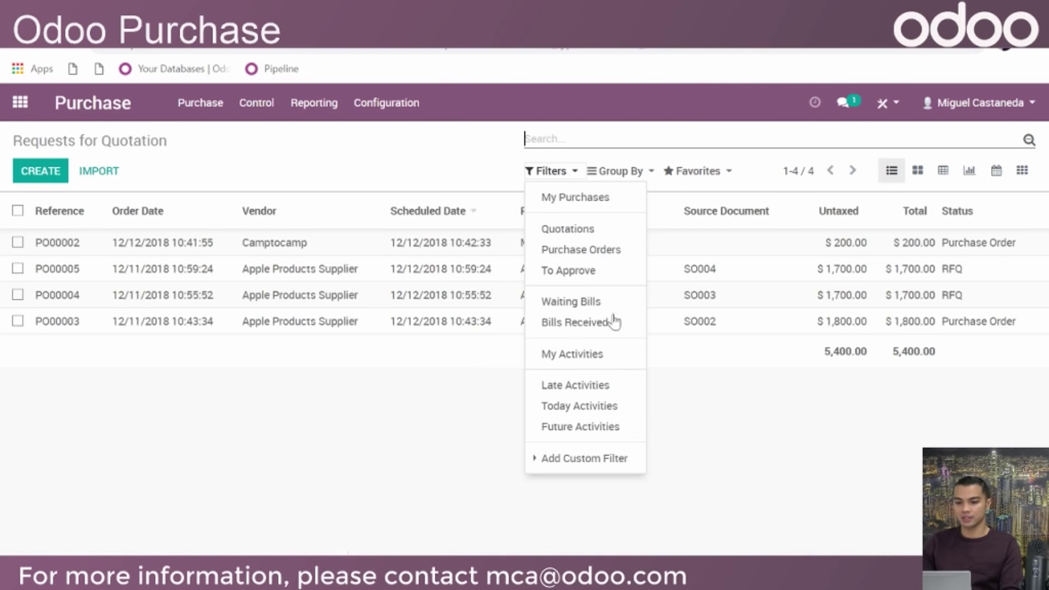
Explore a Purchase Representative custom filter, discard it, and show the Group By options
click(637, 458)
scroll(642, 465, down, 1)
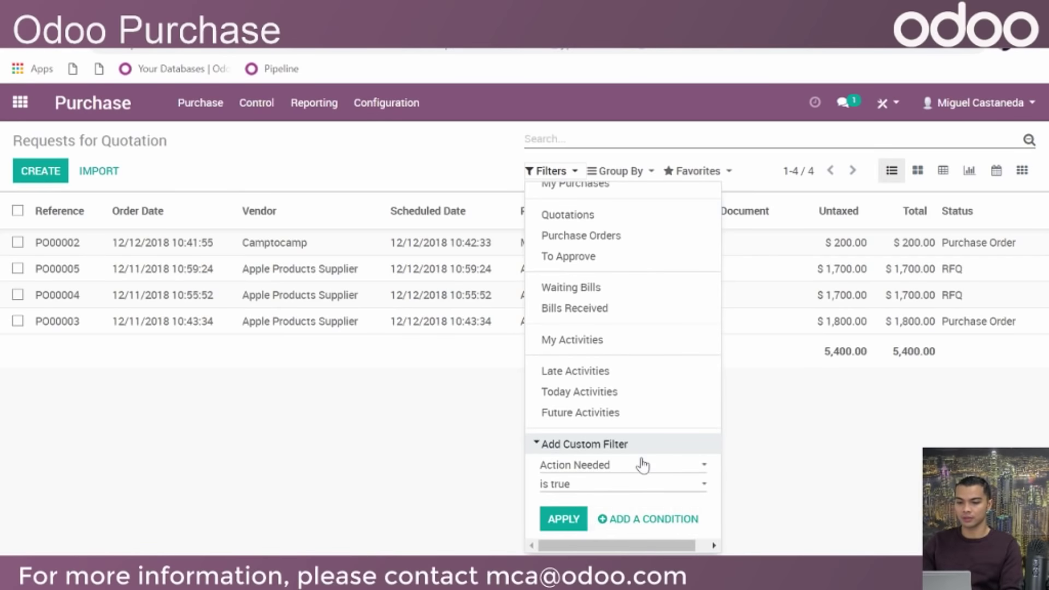
click(642, 465)
scroll(683, 284, down, 6)
scroll(687, 314, down, 2)
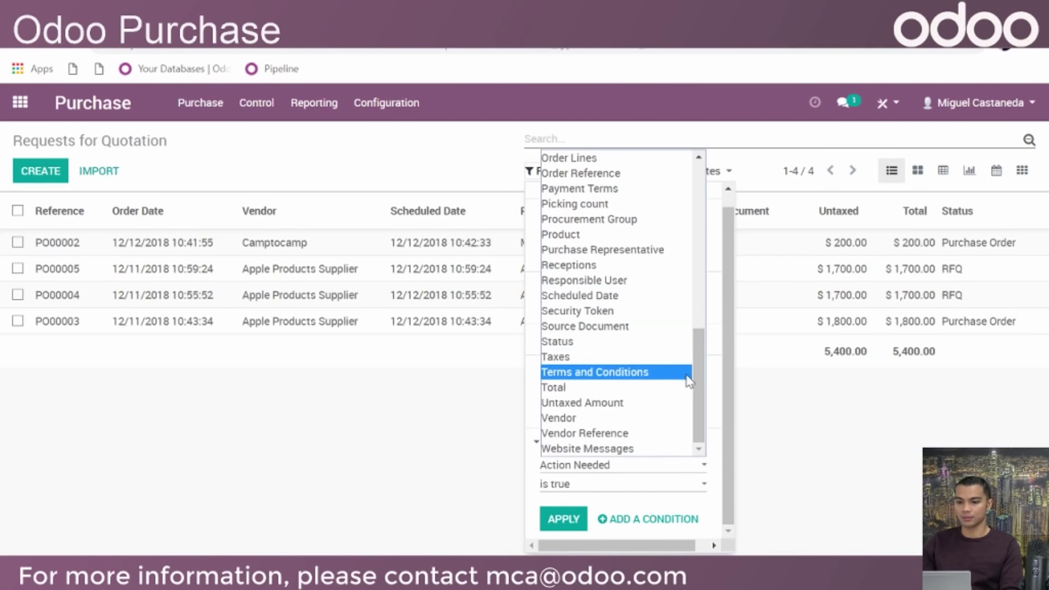
click(644, 254)
scroll(636, 404, down, 1)
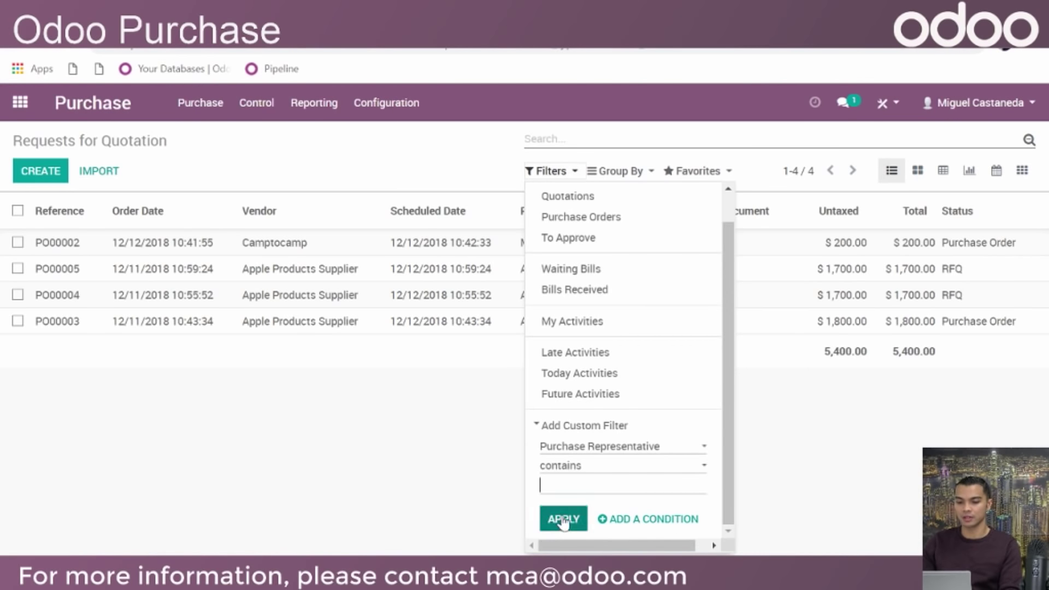
click(394, 466)
click(620, 173)
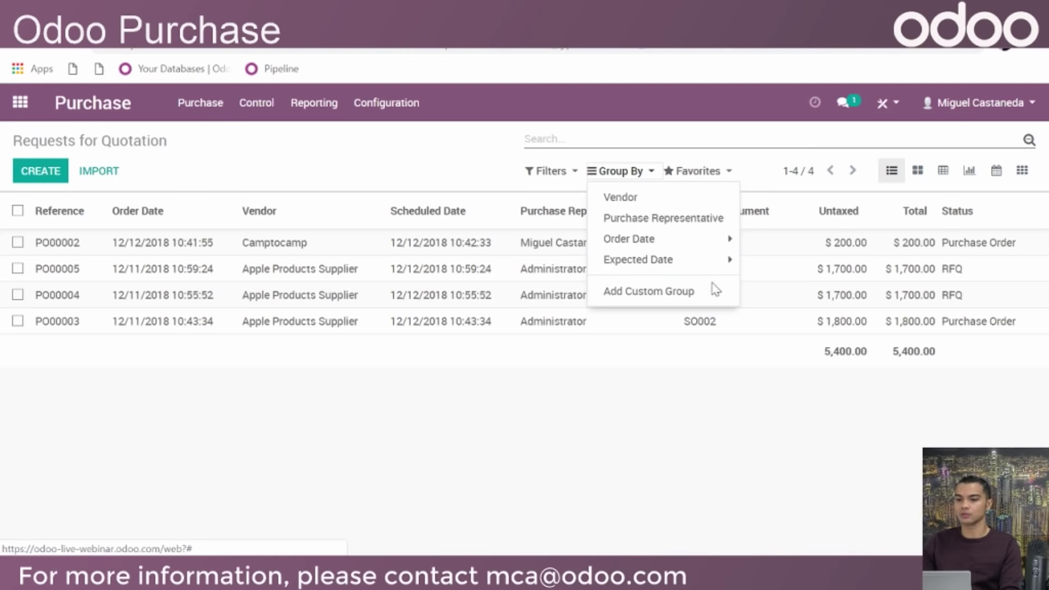
Expand the Order Date and Expected Date grouping intervals, then close Group By without grouping
click(688, 246)
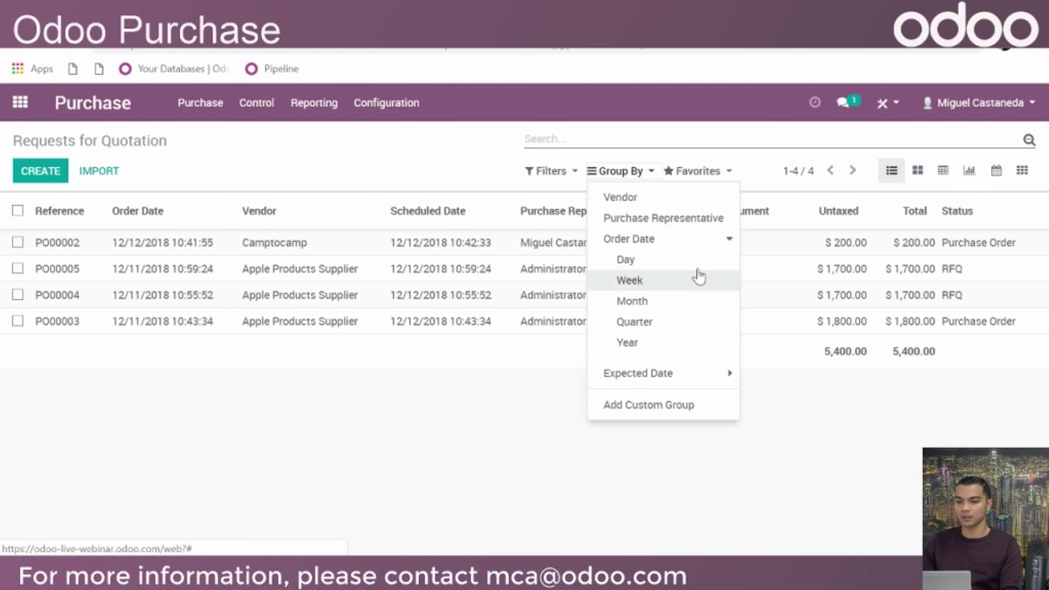
click(695, 376)
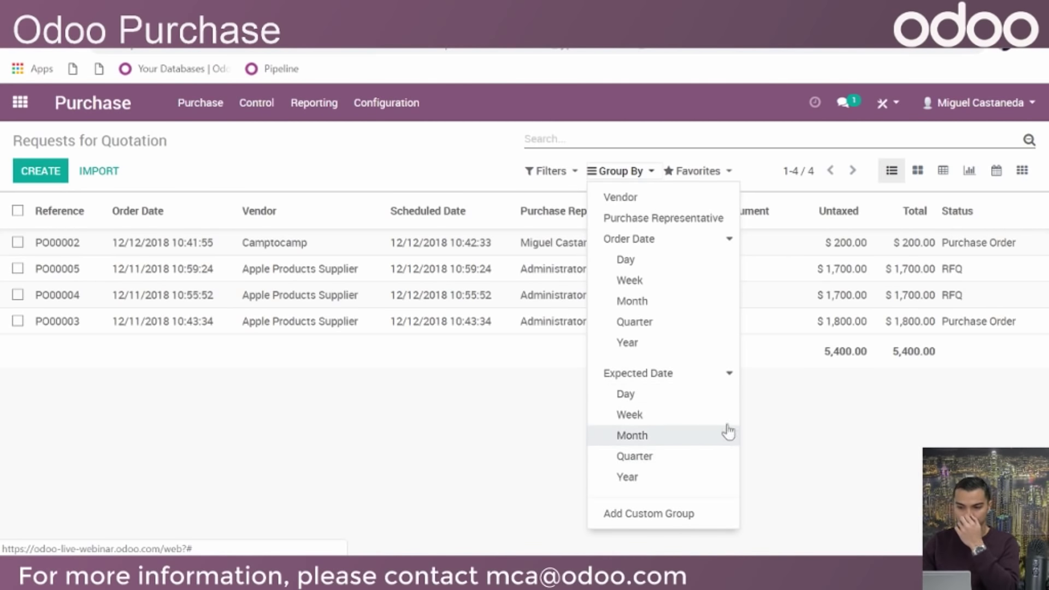
click(826, 473)
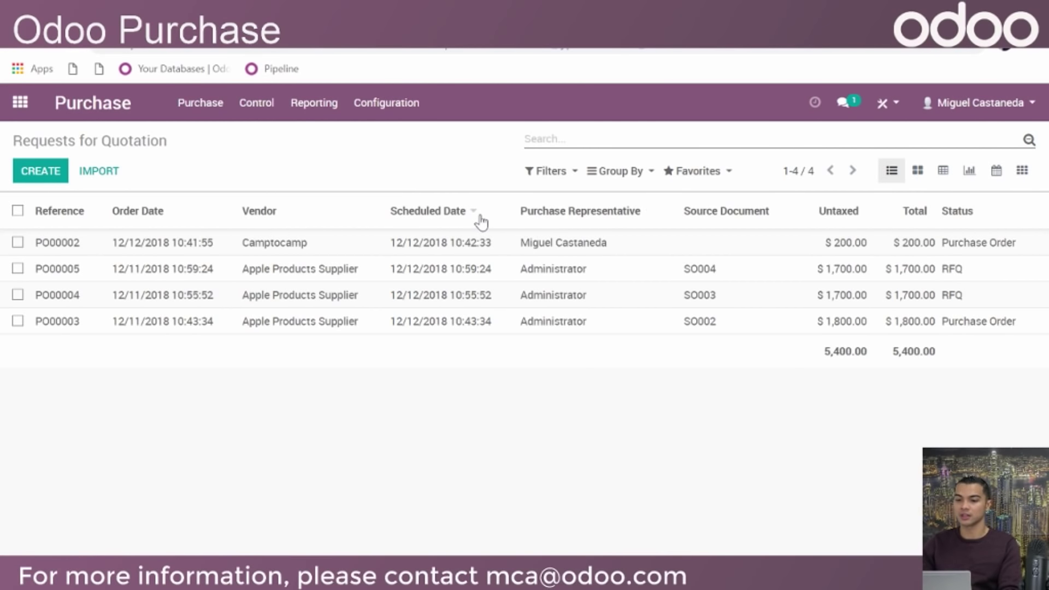
Start saving the current search as a favourite, then close without saving
click(722, 172)
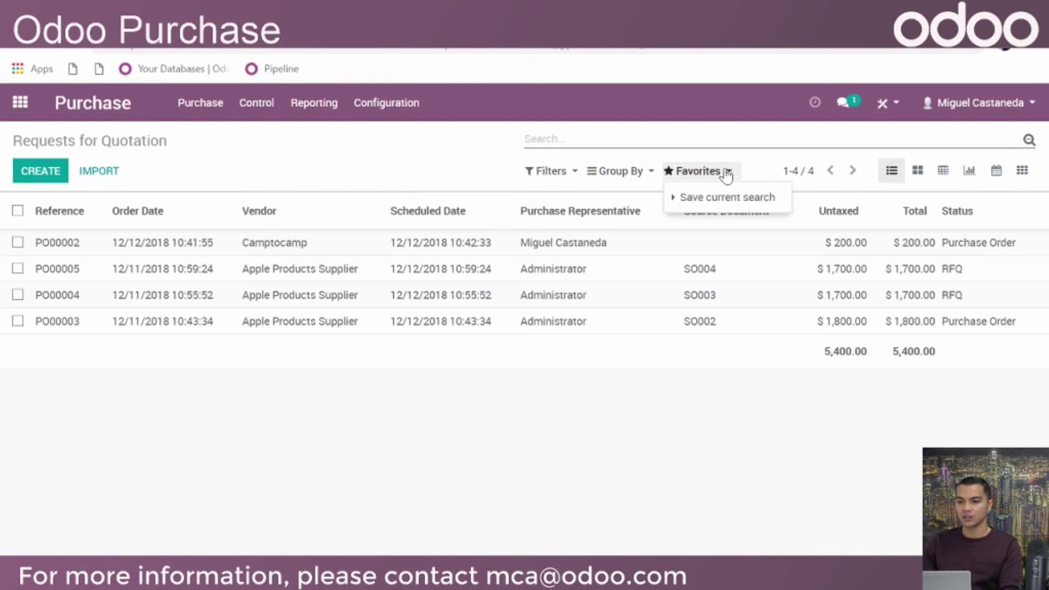
click(743, 205)
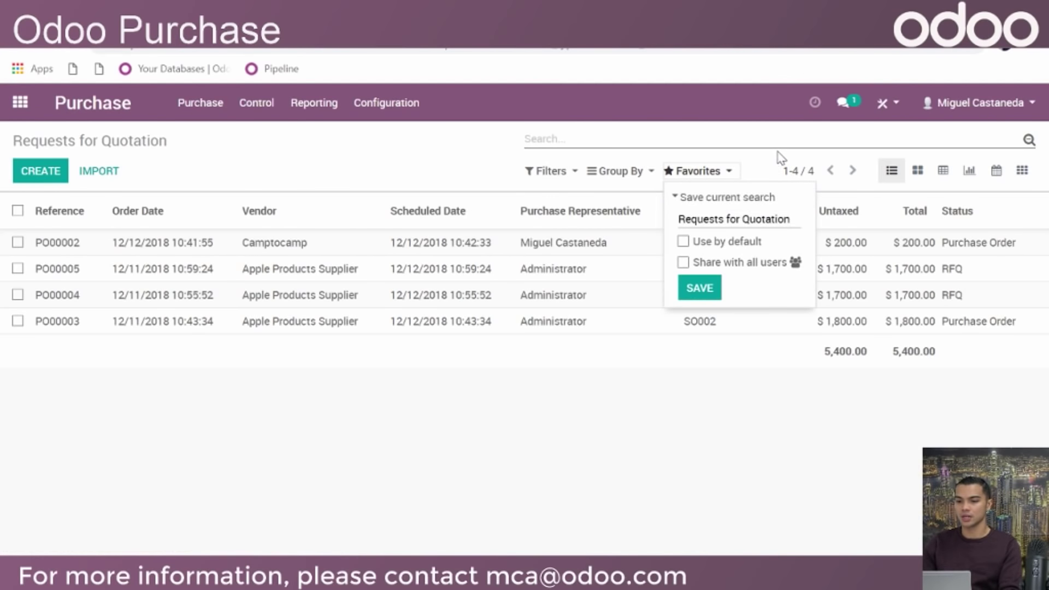
triple_click(801, 219)
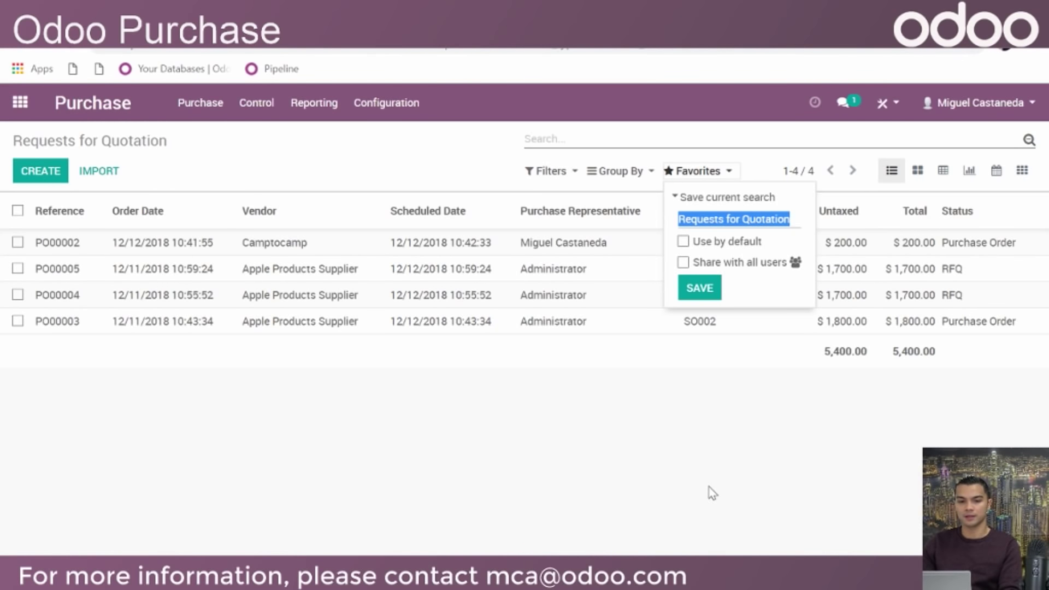
click(720, 479)
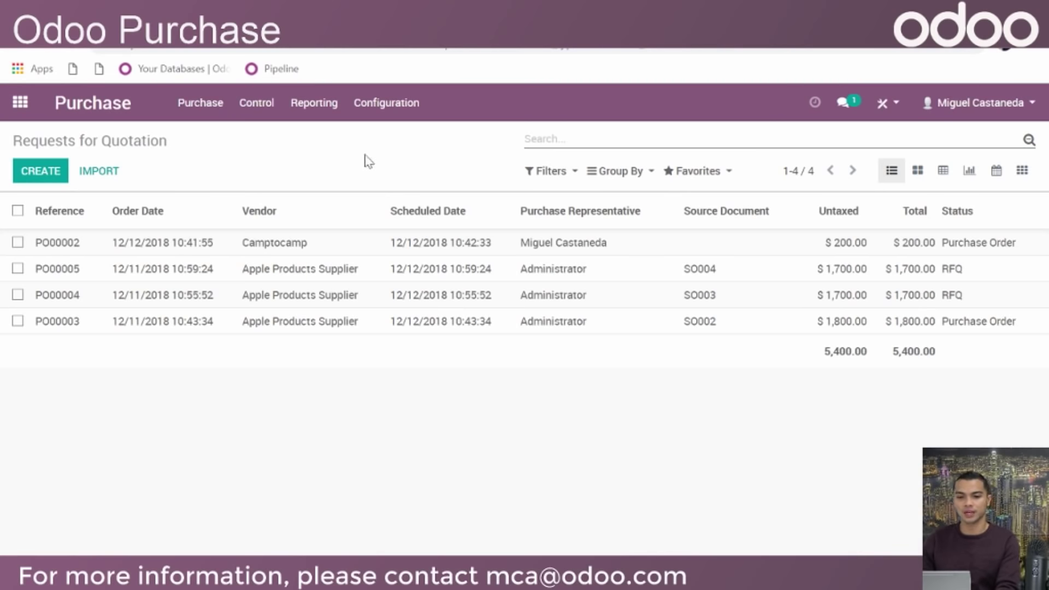
Go to Purchase > Products and open the I-Pod Mini product in edit mode
click(211, 112)
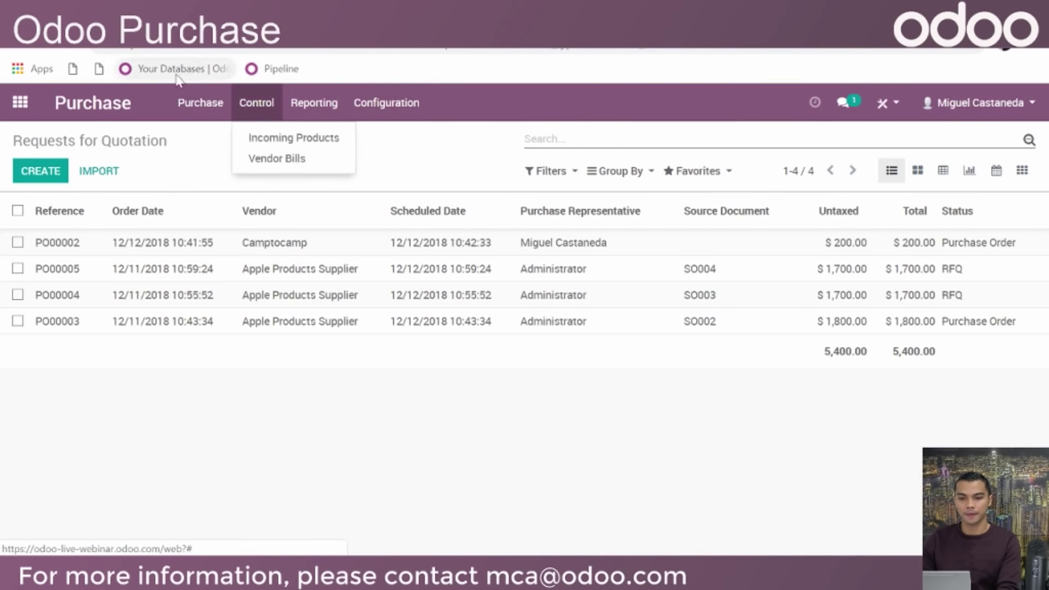
click(252, 202)
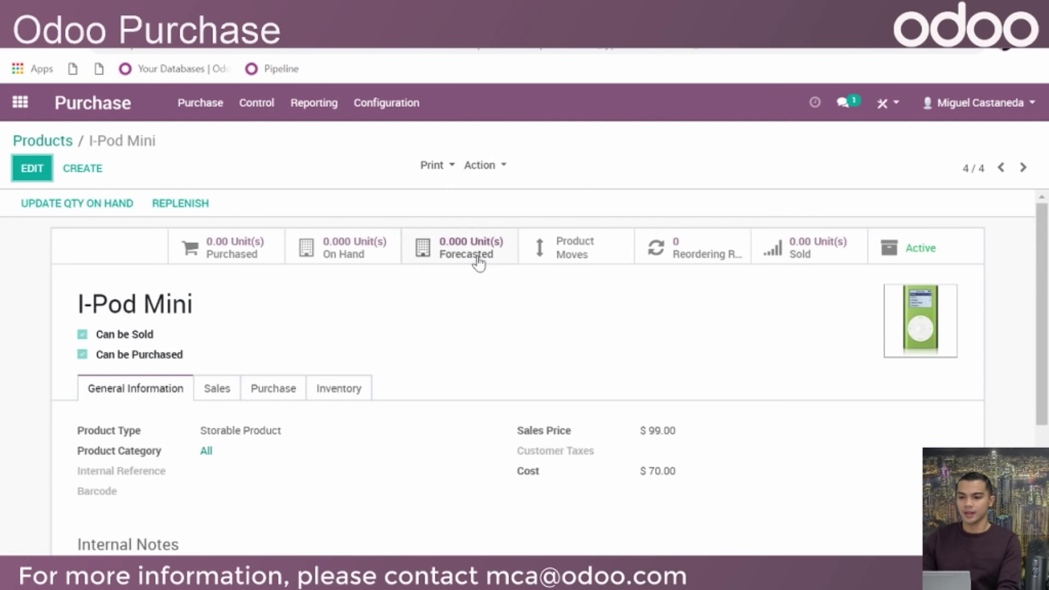
scroll(534, 258, down, 2)
click(32, 168)
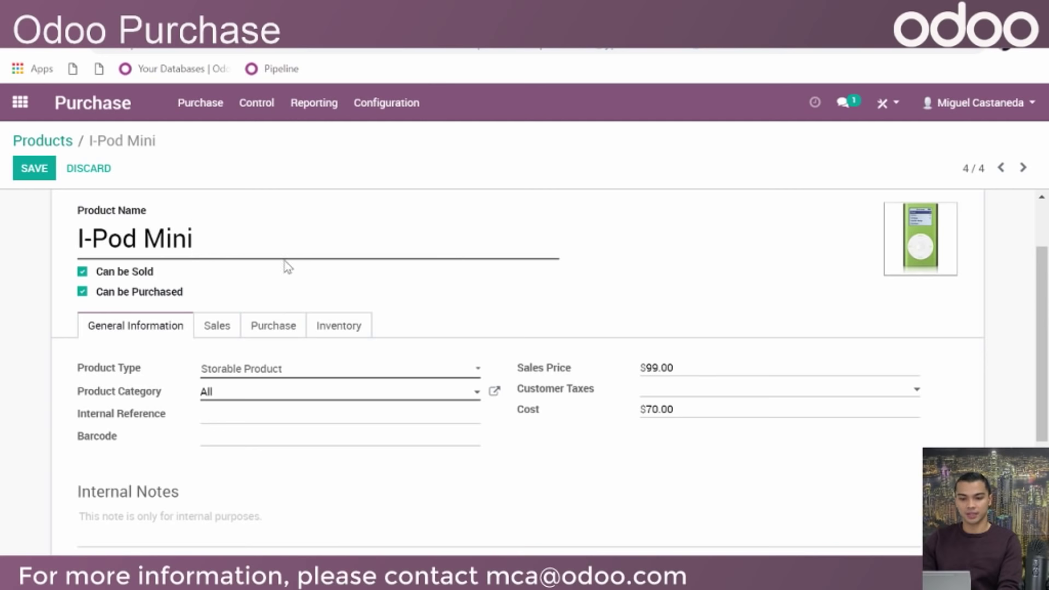
scroll(191, 298, down, 3)
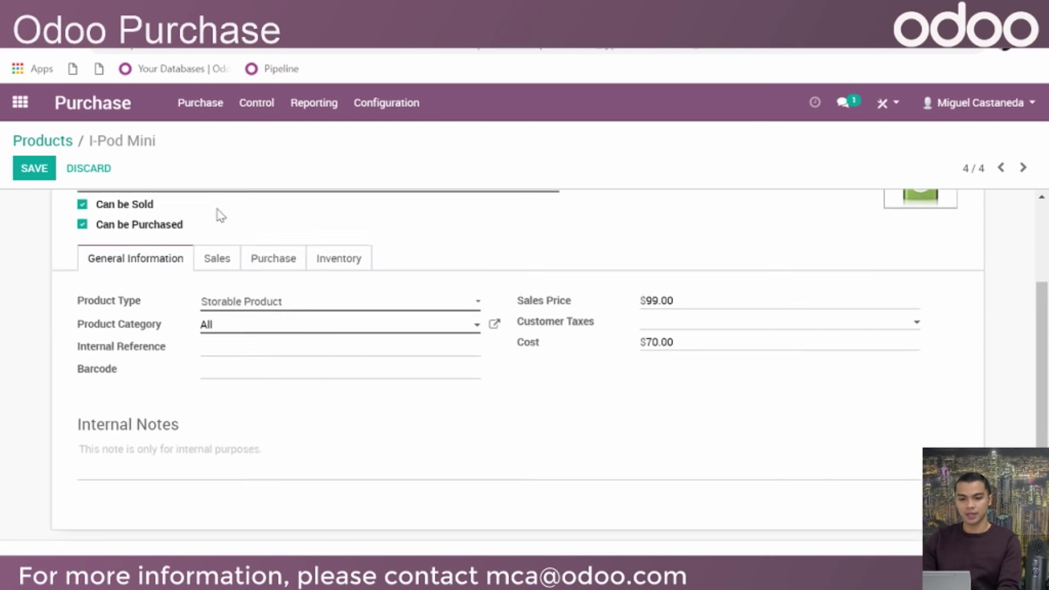
click(251, 290)
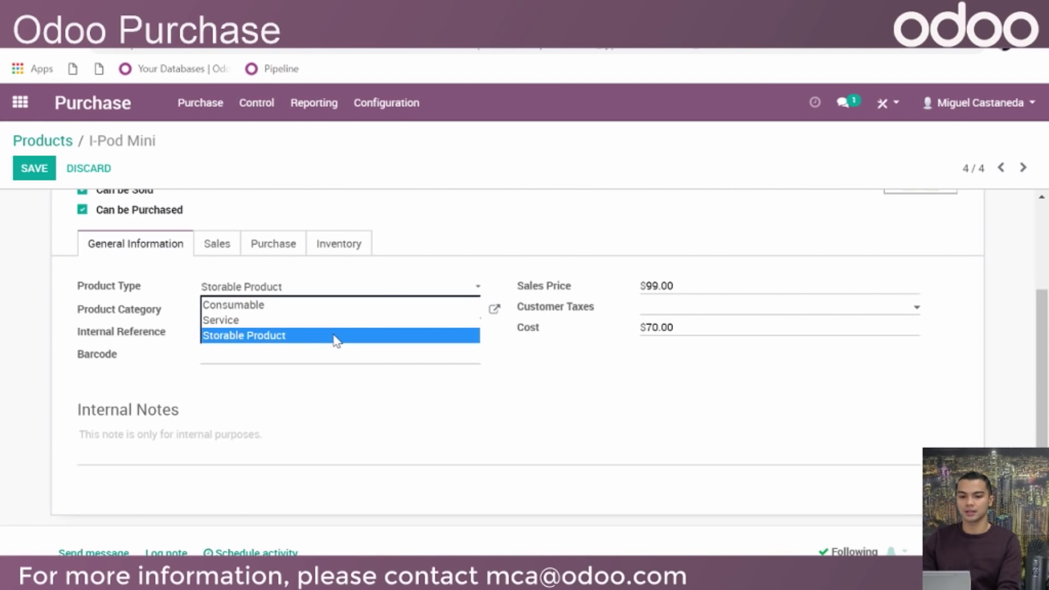
click(336, 339)
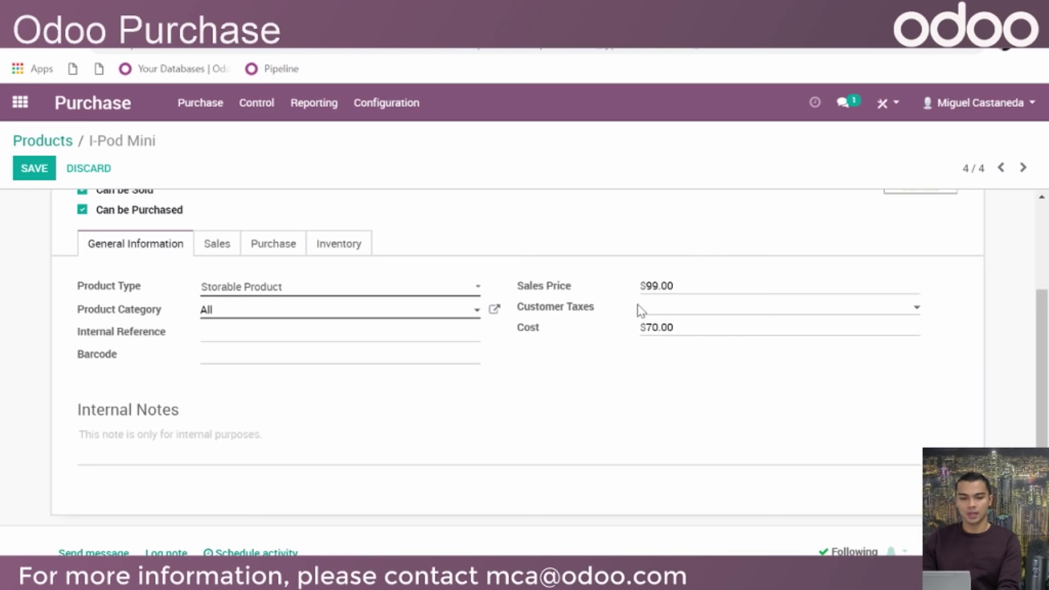
scroll(295, 417, down, 2)
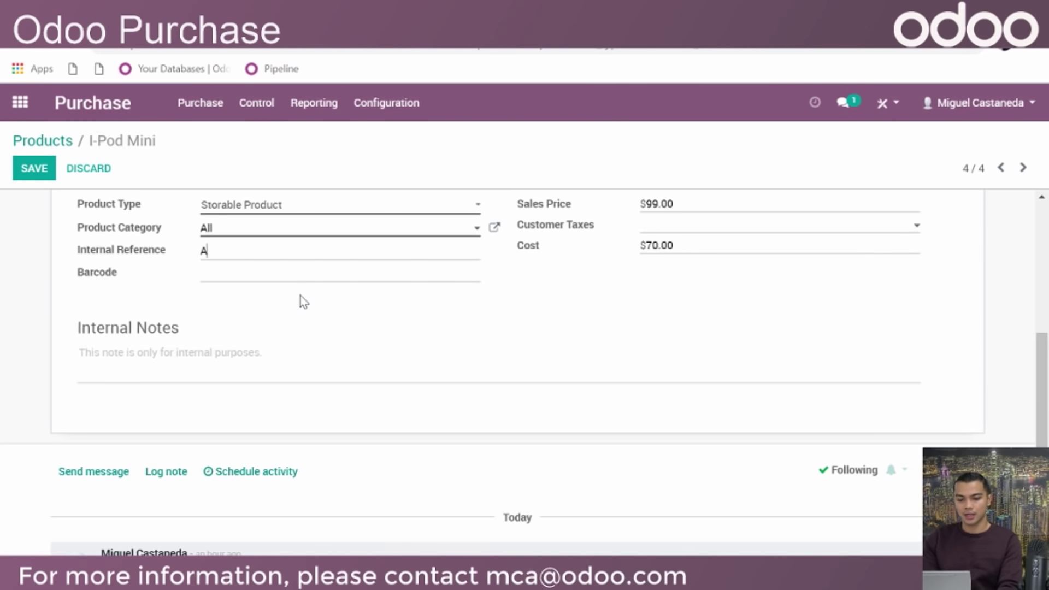
Replace the I-Pod Mini's Internal Reference with AP001 and enter Barcode 122335
text(P)
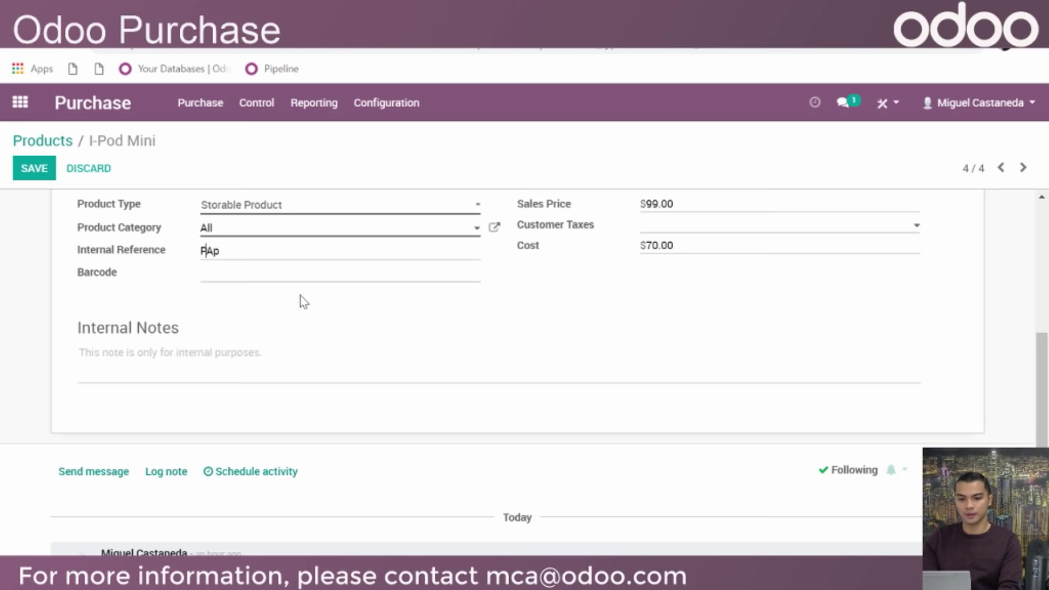
key(ctrl+a)
text(S)
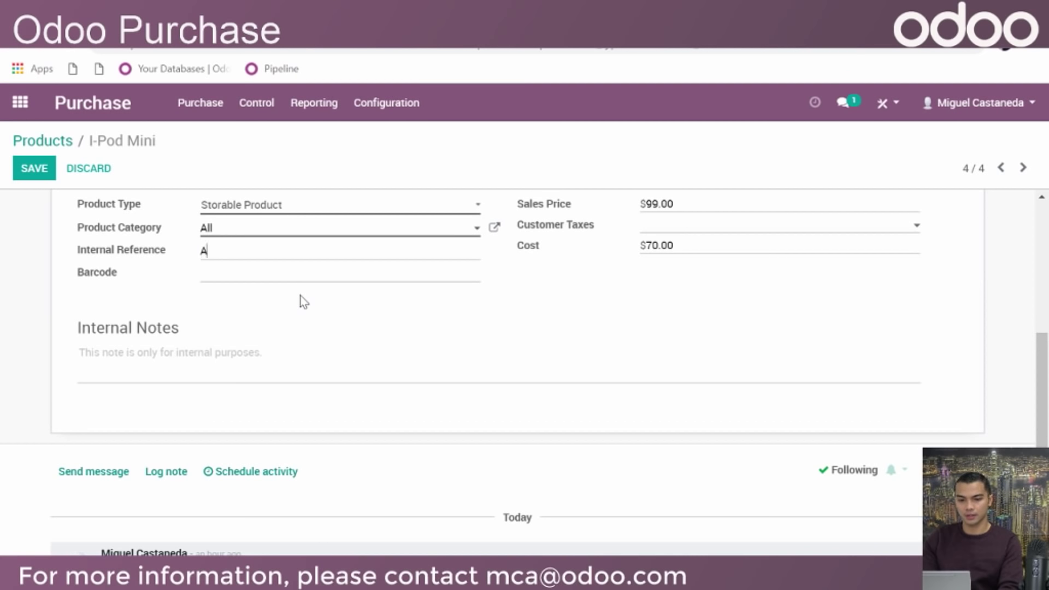
text(P001)
text(12233)
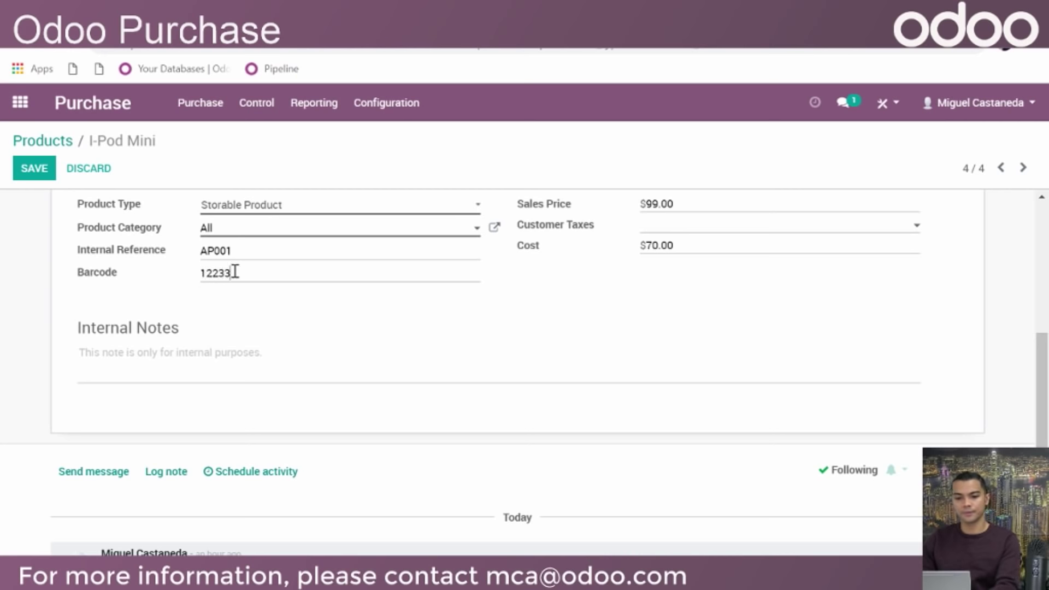
text(5)
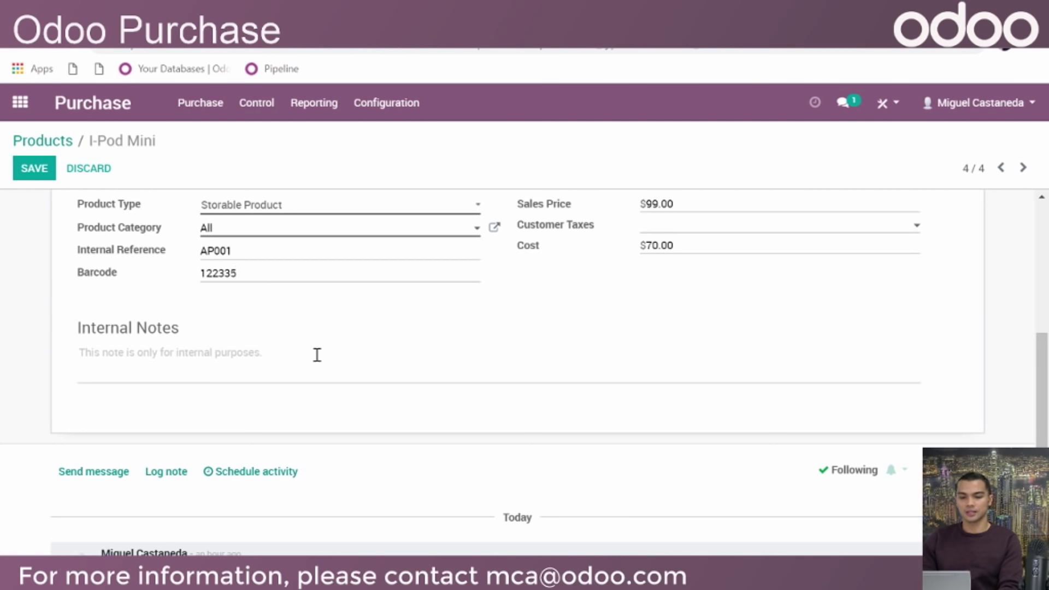
scroll(519, 325, up, 2)
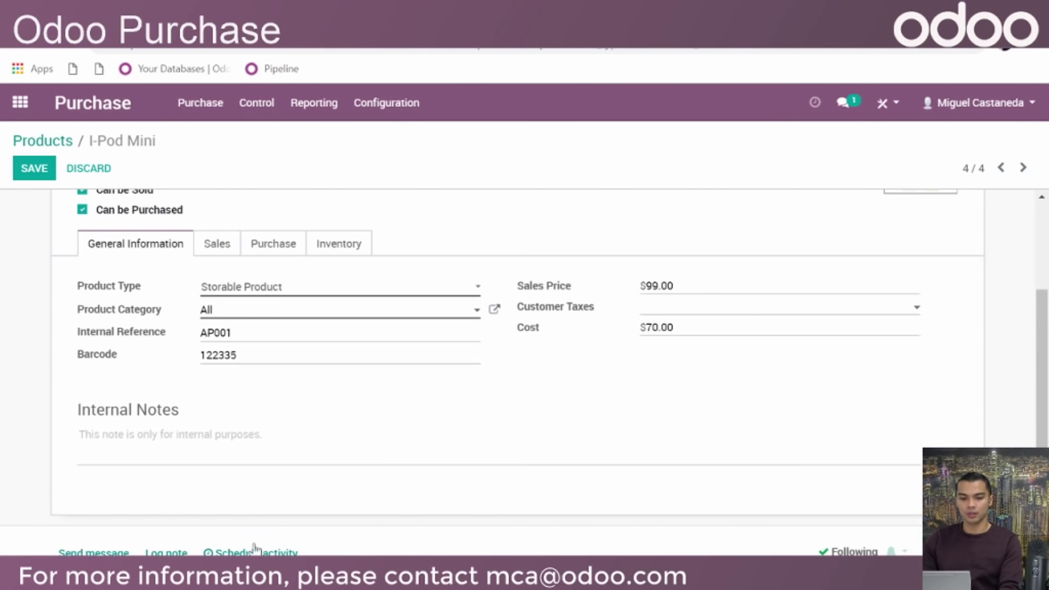
click(166, 433)
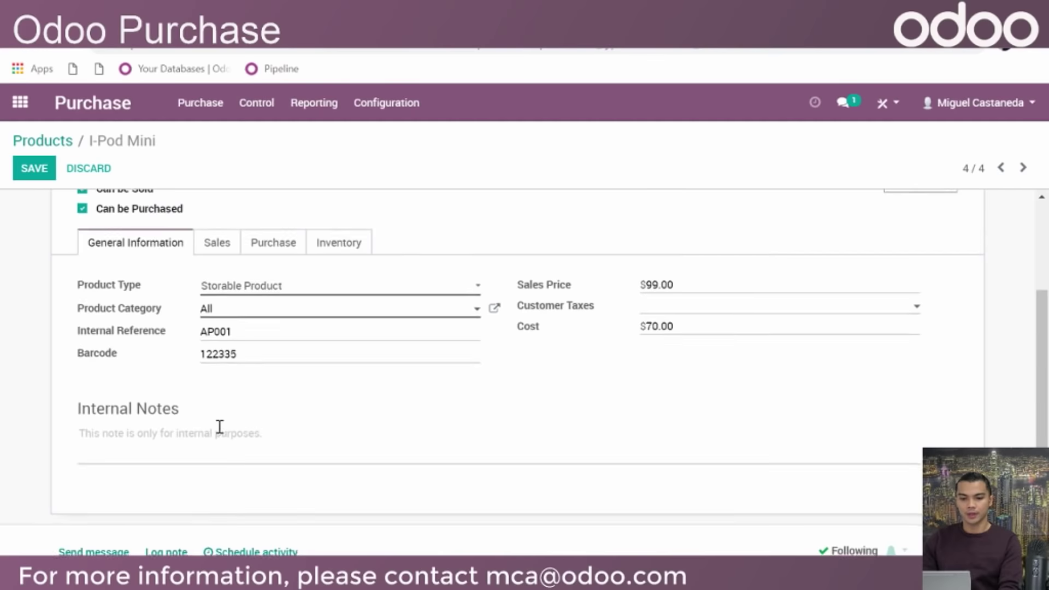
scroll(218, 428, down, 1)
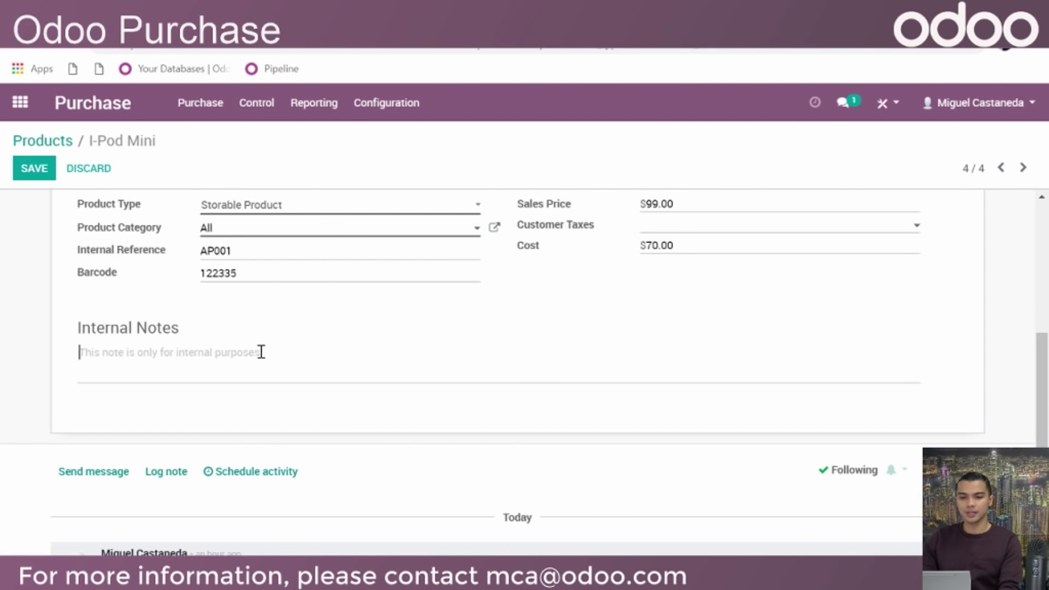
scroll(305, 339, down, 1)
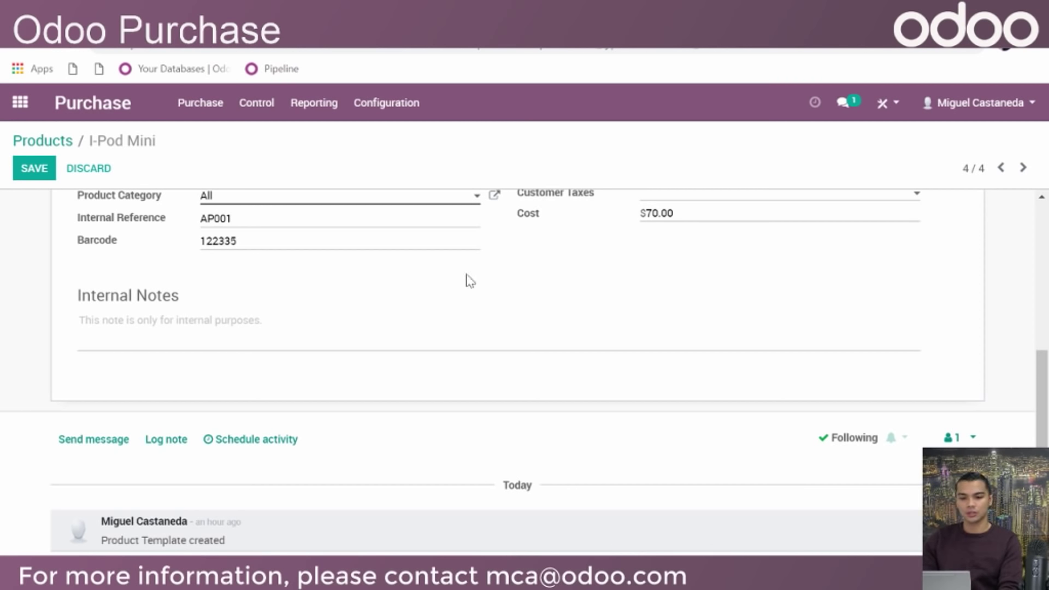
Log a note mentioning a colleague: 'Please give extra attention to this product'
scroll(491, 355, up, 3)
scroll(497, 402, down, 3)
scroll(557, 433, up, 3)
scroll(523, 337, down, 3)
scroll(561, 348, up, 1)
scroll(568, 362, down, 1)
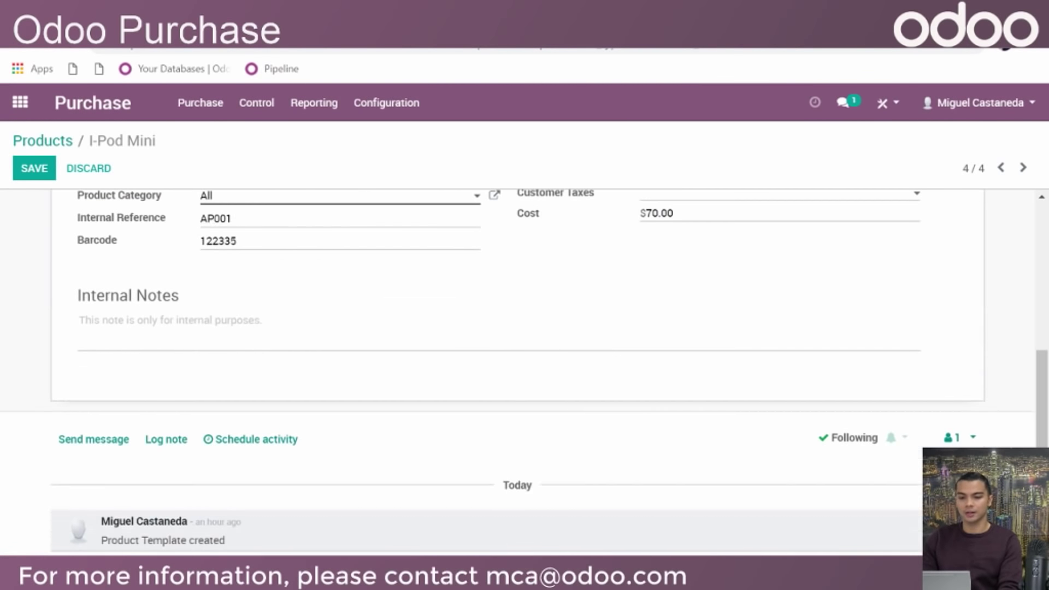
click(176, 439)
scroll(374, 481, down, 3)
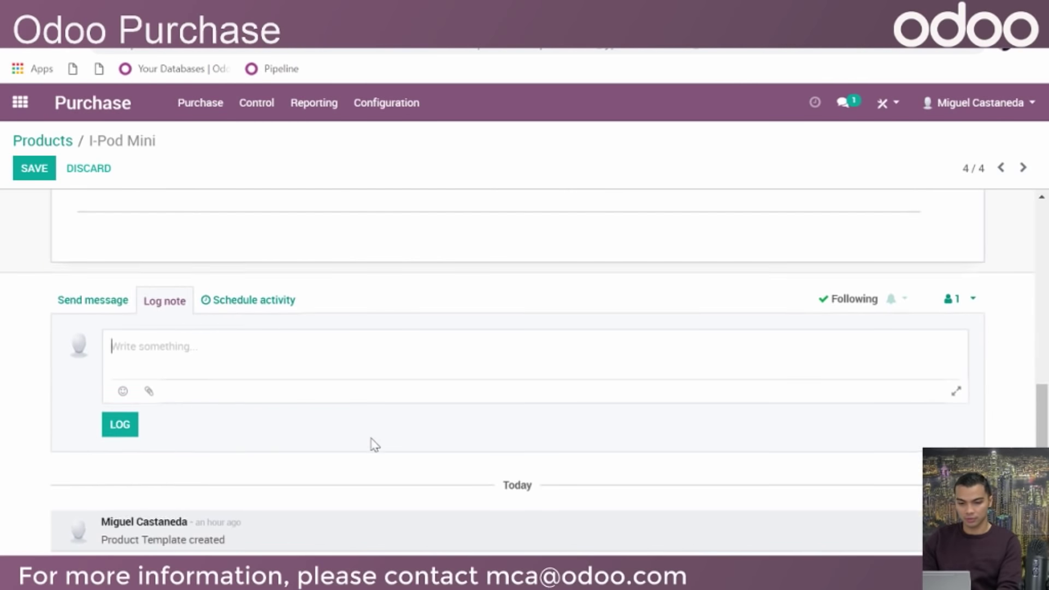
text(@migu)
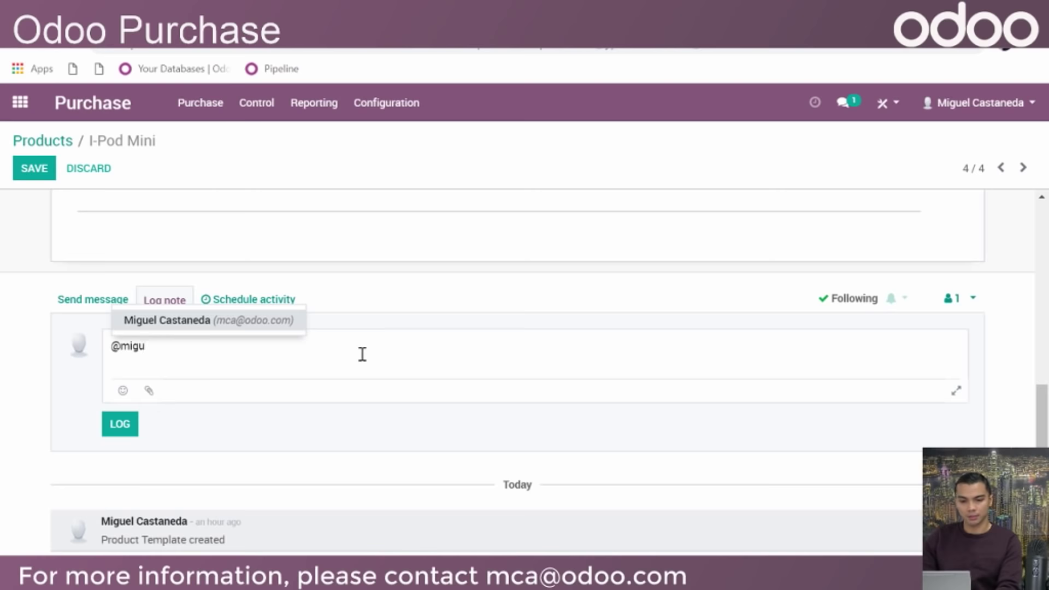
click(183, 322)
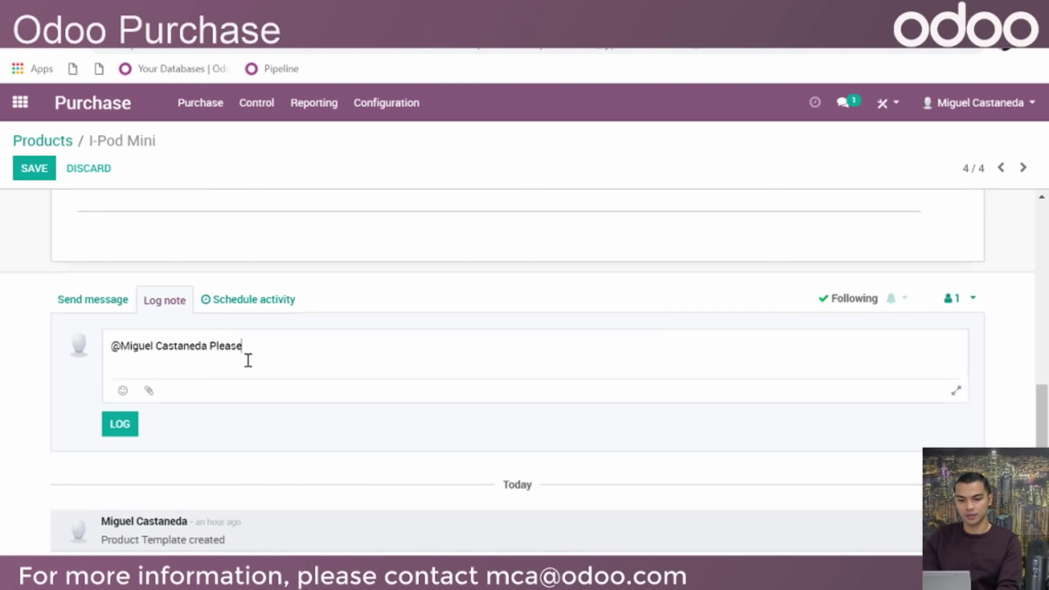
text(Please give extra attenti)
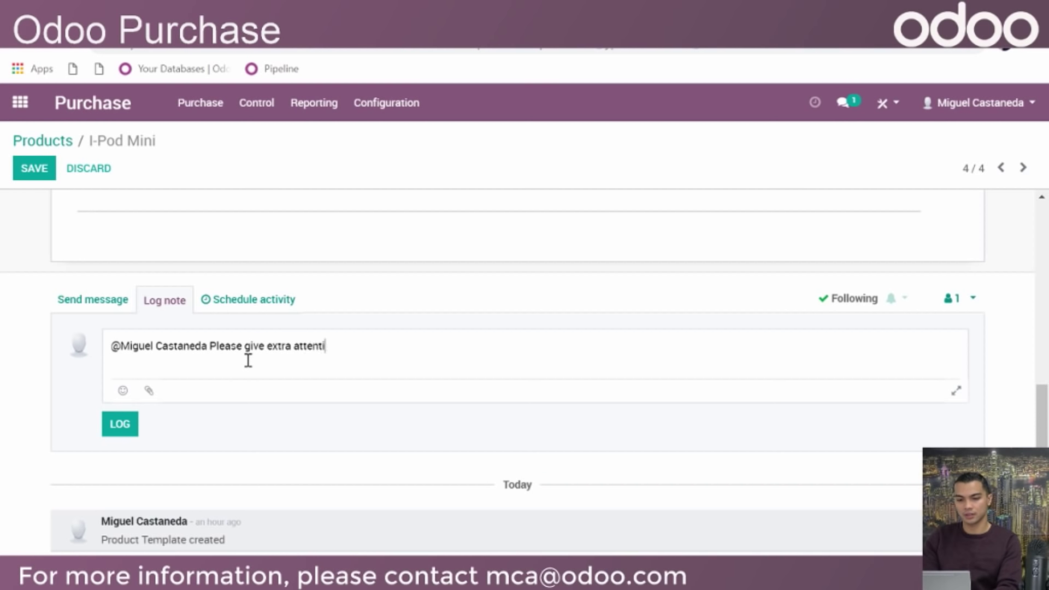
text(on to this product)
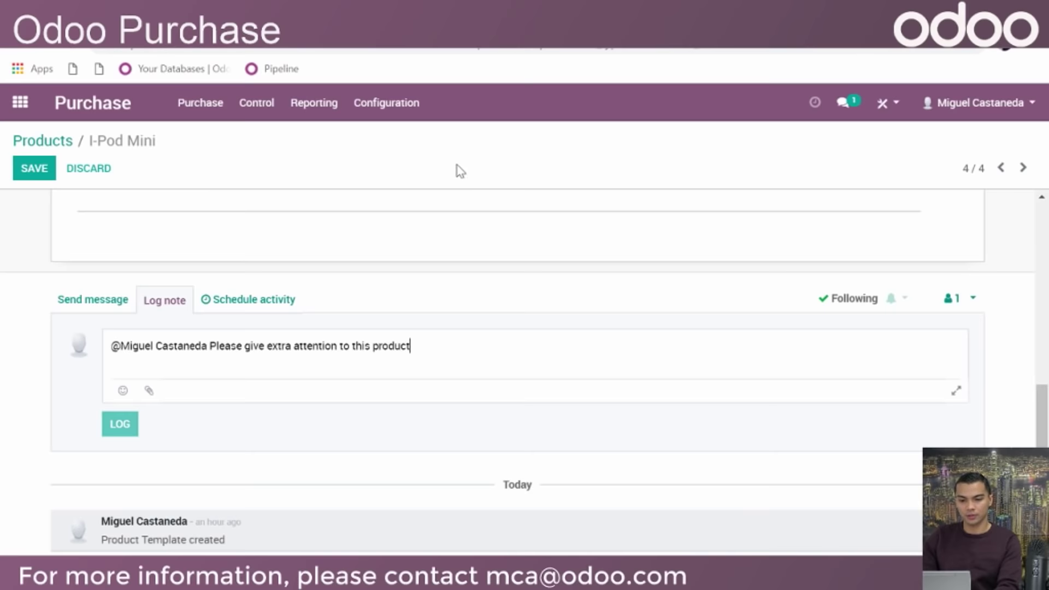
key(ctrl+Return)
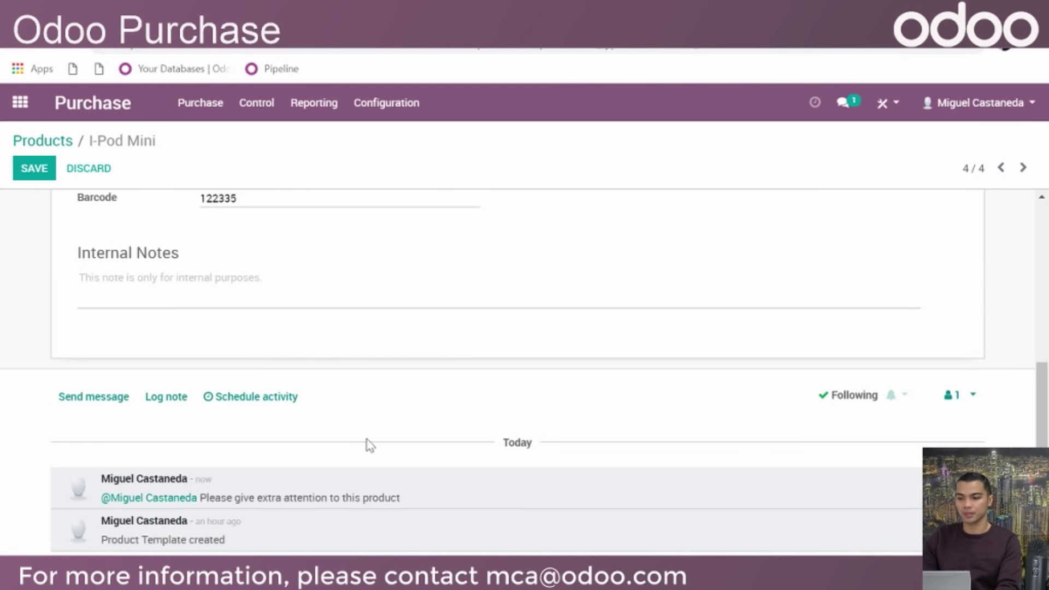
click(976, 402)
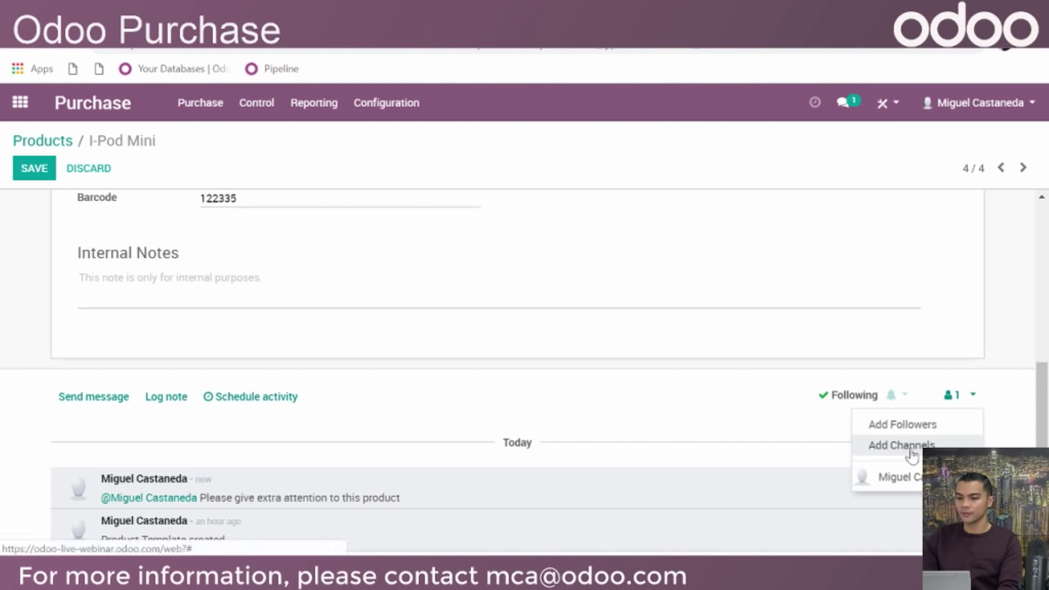
Start inviting a follower to the I-Pod Mini and pick the contact from Recipients
click(915, 431)
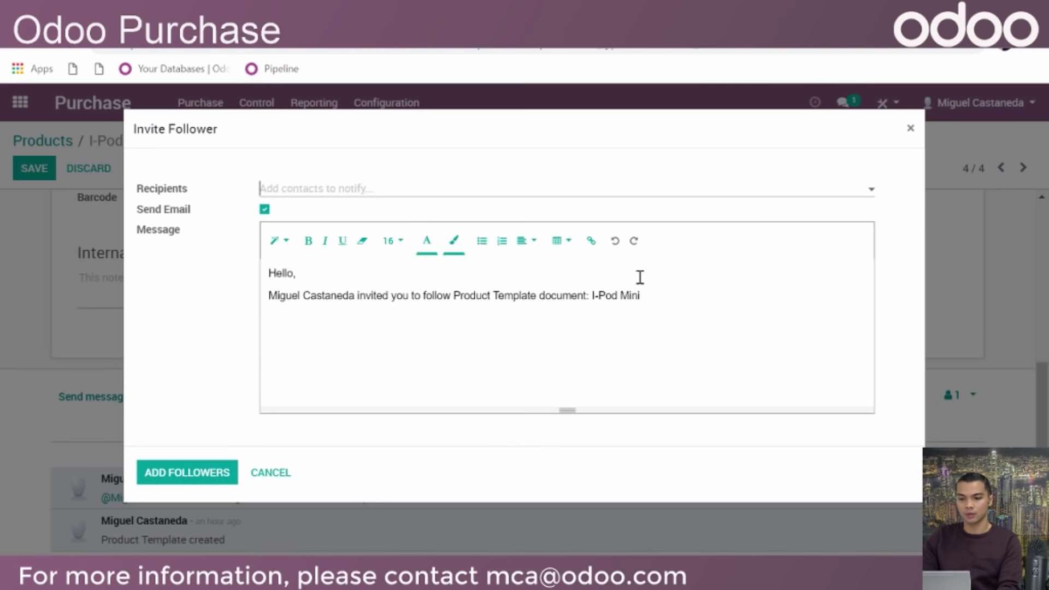
click(377, 191)
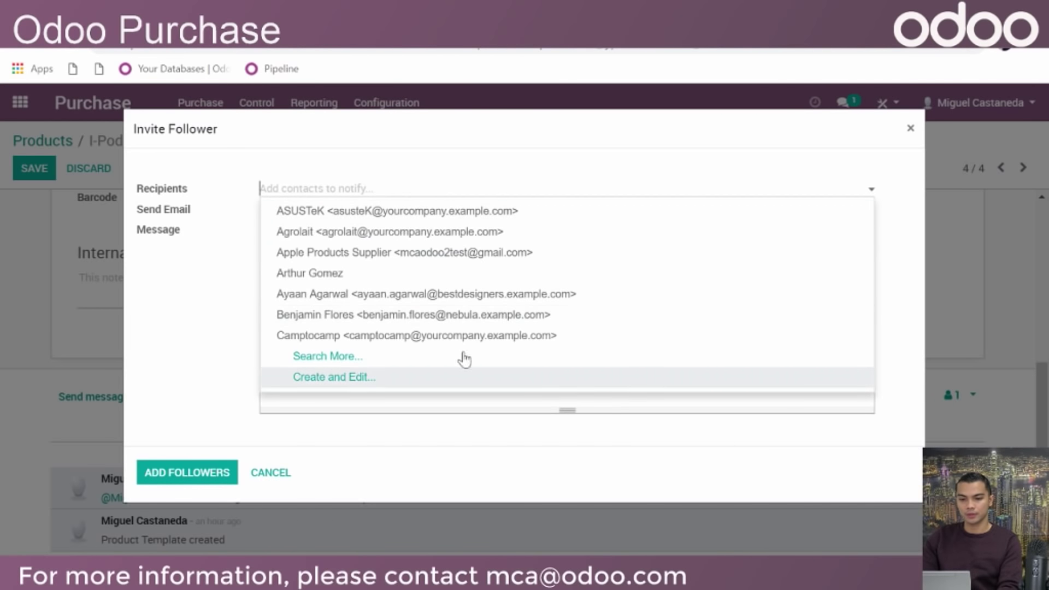
click(544, 148)
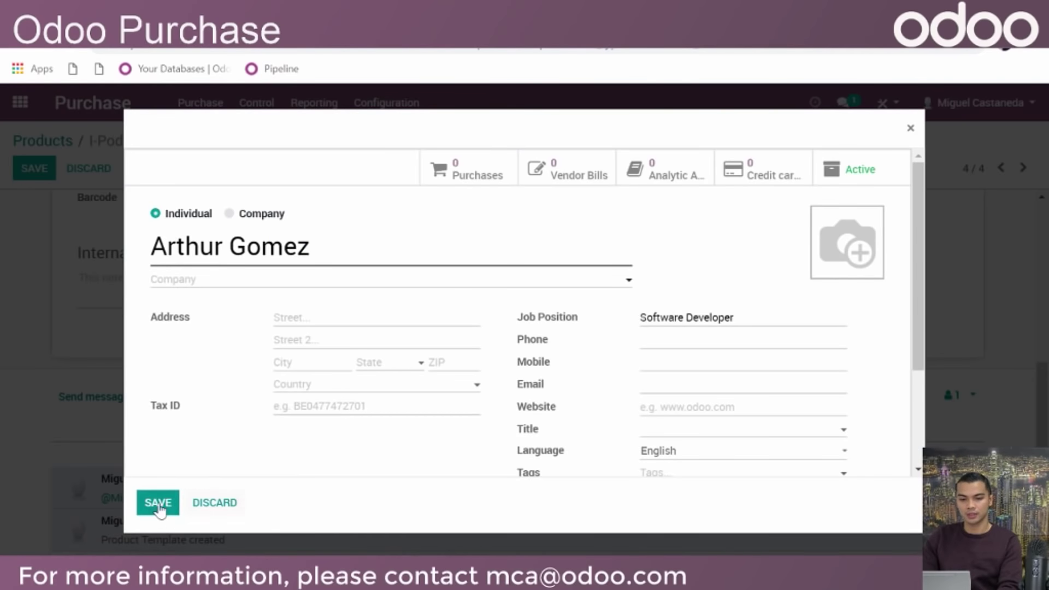
click(158, 507)
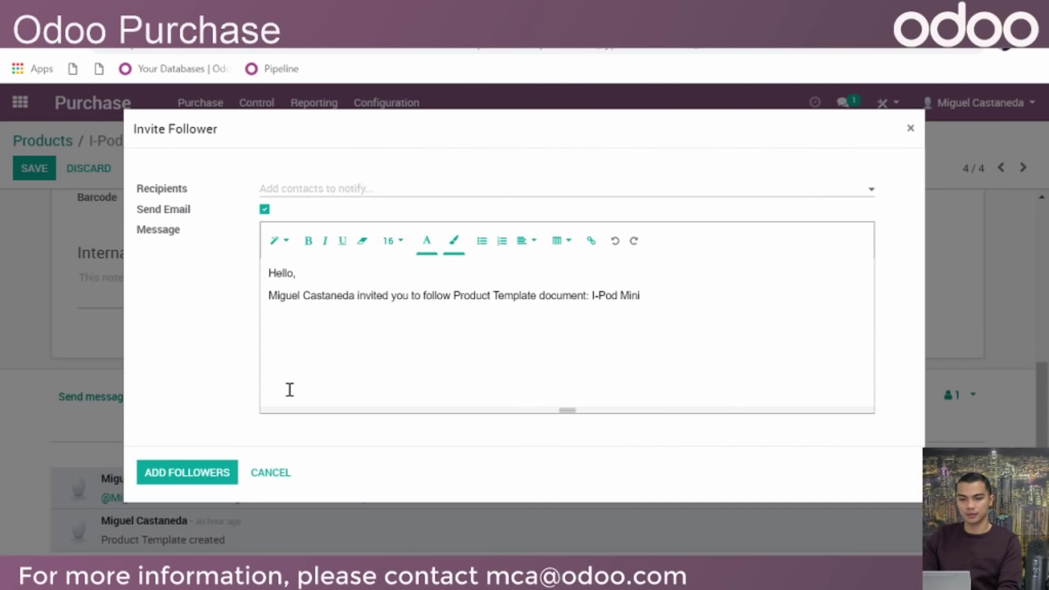
Fill in the contact's missing e-mail address, save it, and add them as a follower
click(320, 188)
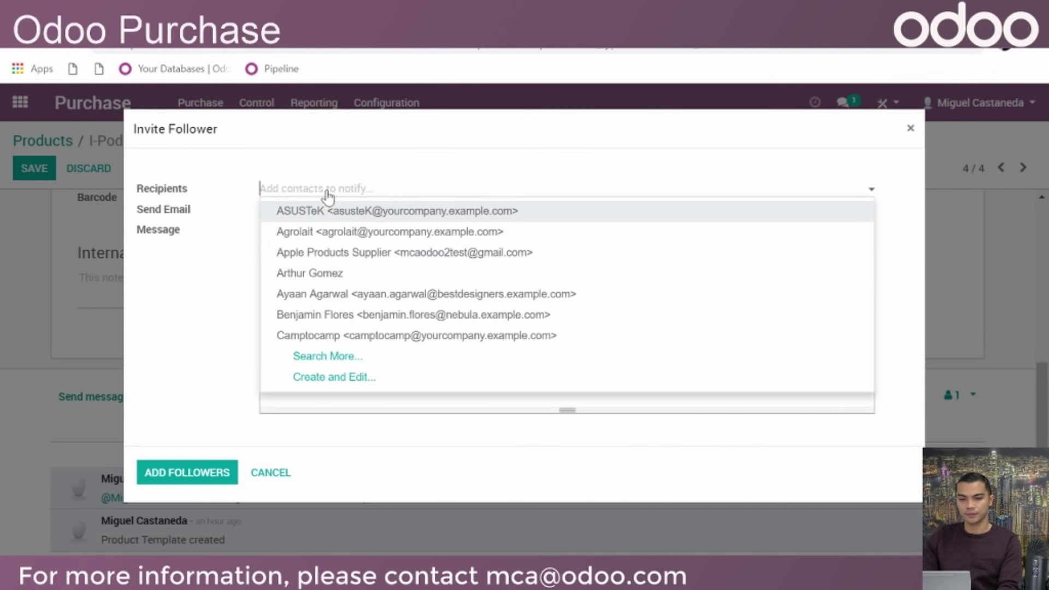
click(344, 273)
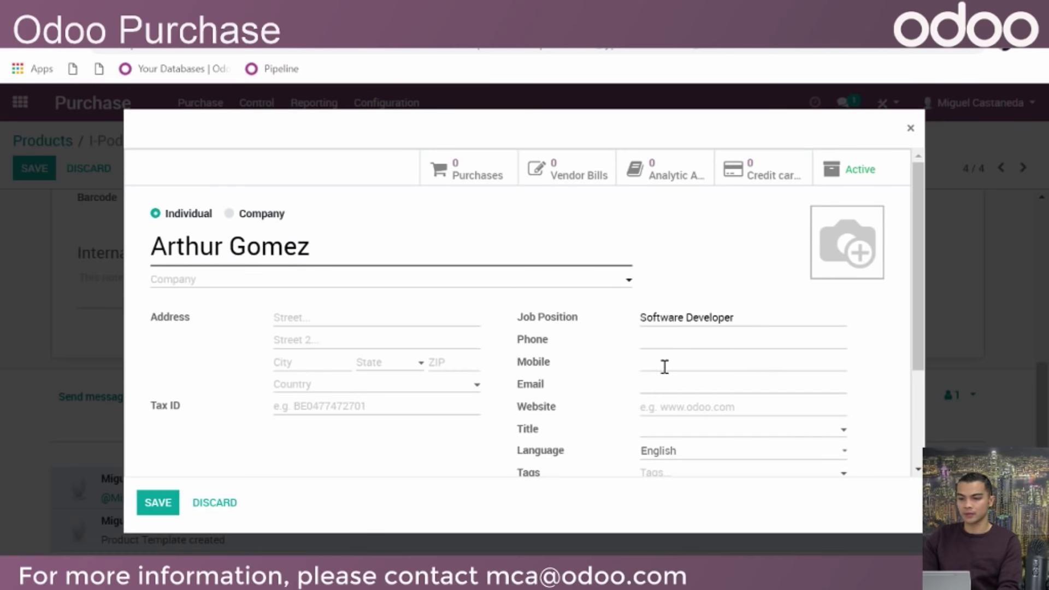
click(664, 365)
click(696, 382)
text(mca)
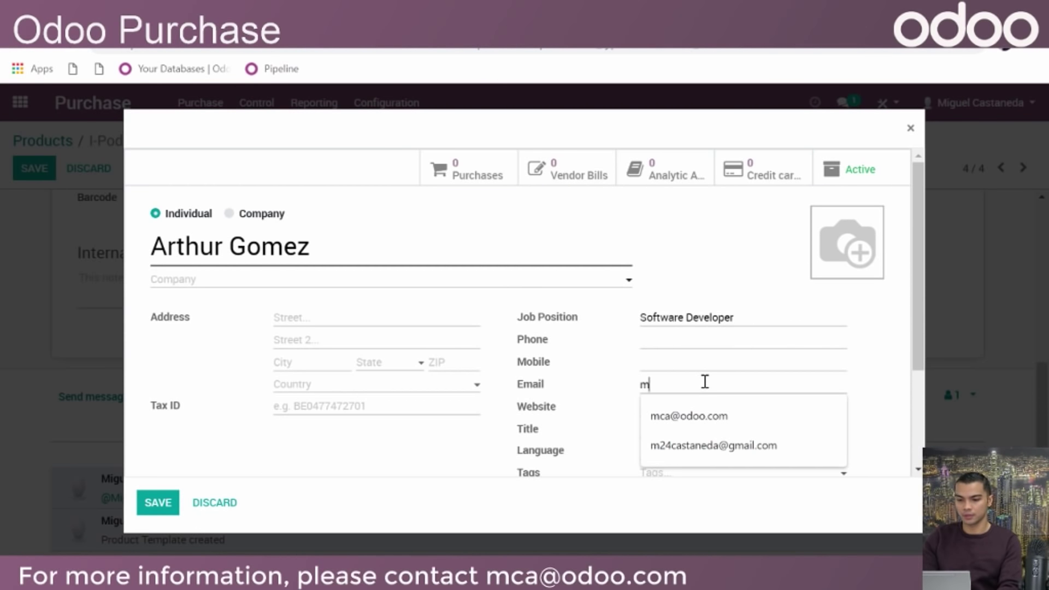
click(710, 430)
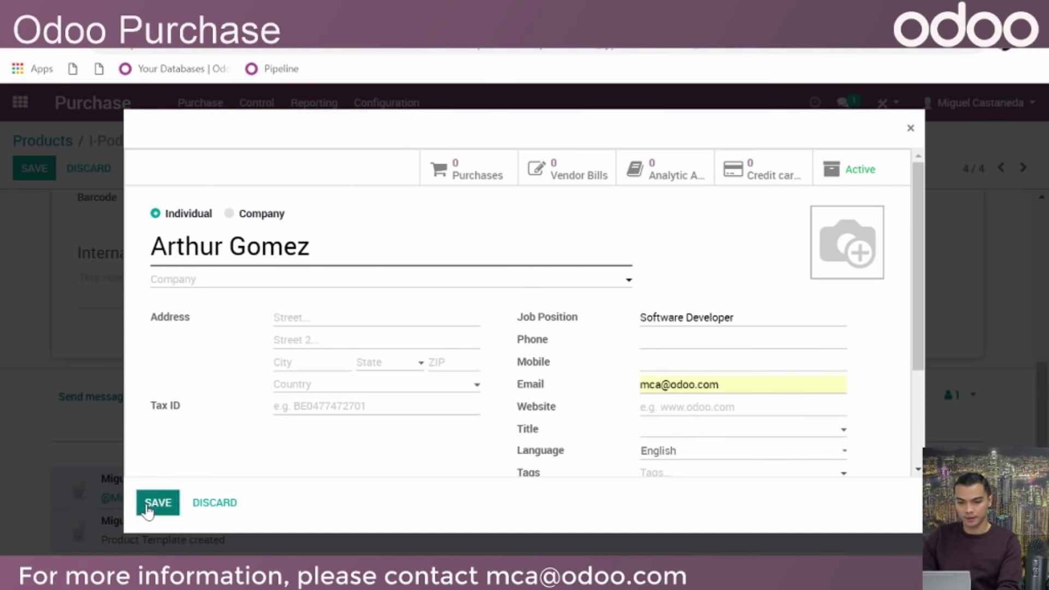
click(154, 503)
click(174, 473)
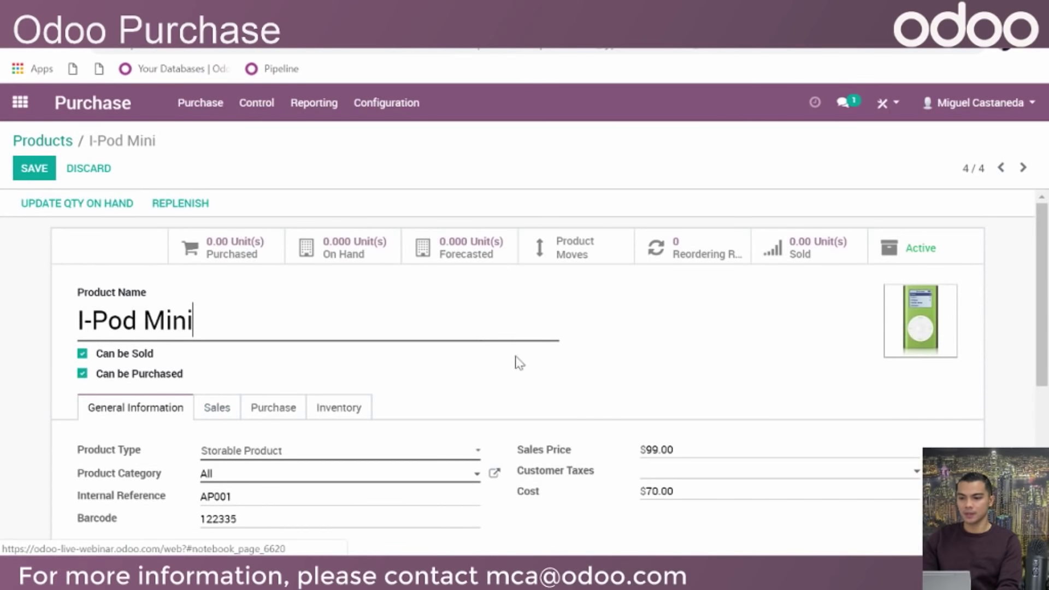
Review the Sales tab, then the Purchase tab's vendor list: Apple Products Supplier at 70.00
scroll(517, 358, down, 1)
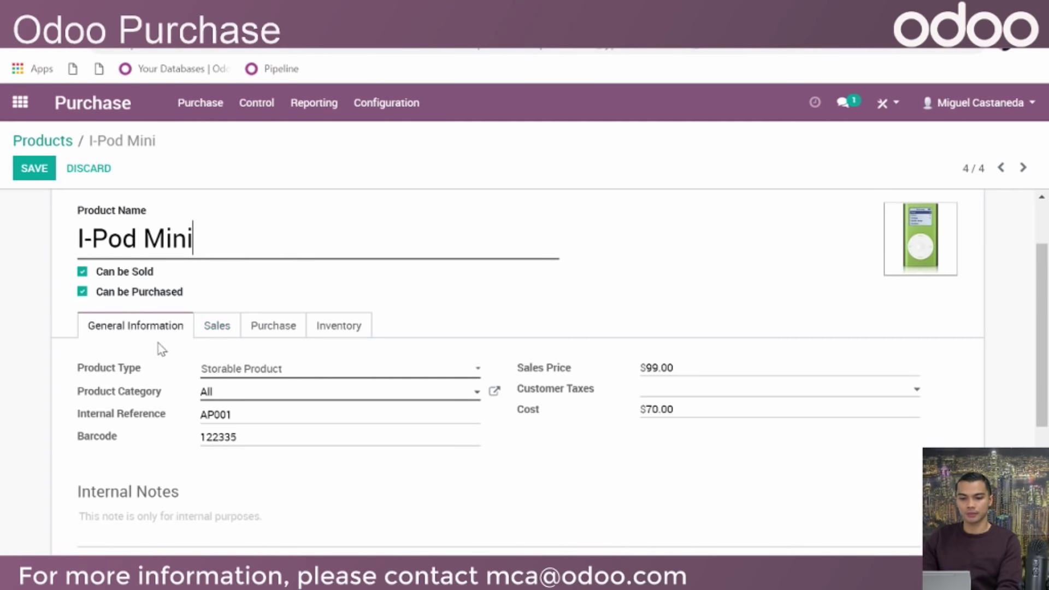
click(235, 327)
scroll(435, 277, down, 1)
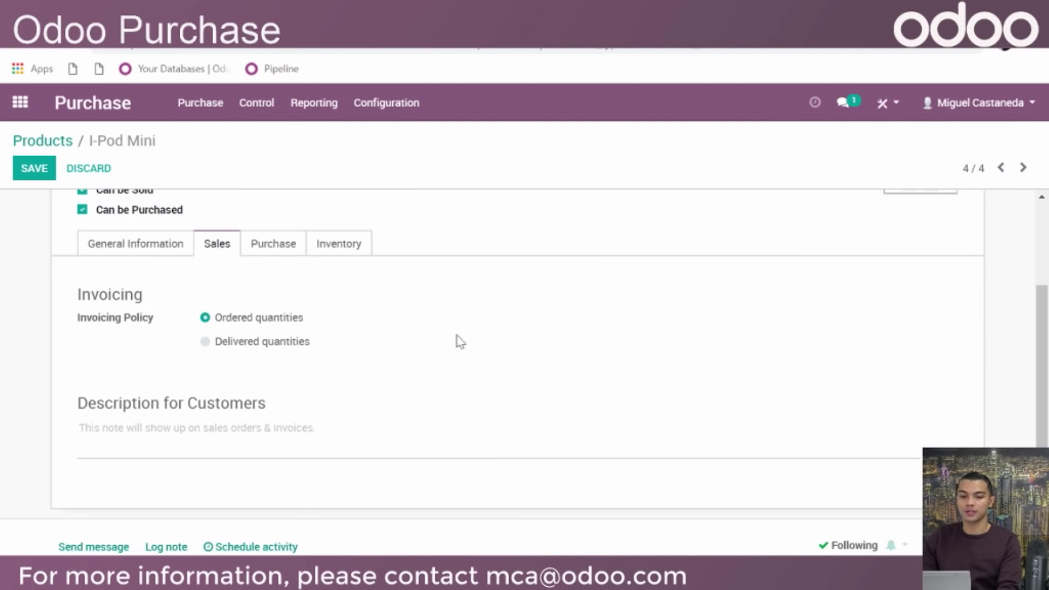
scroll(466, 319, down, 1)
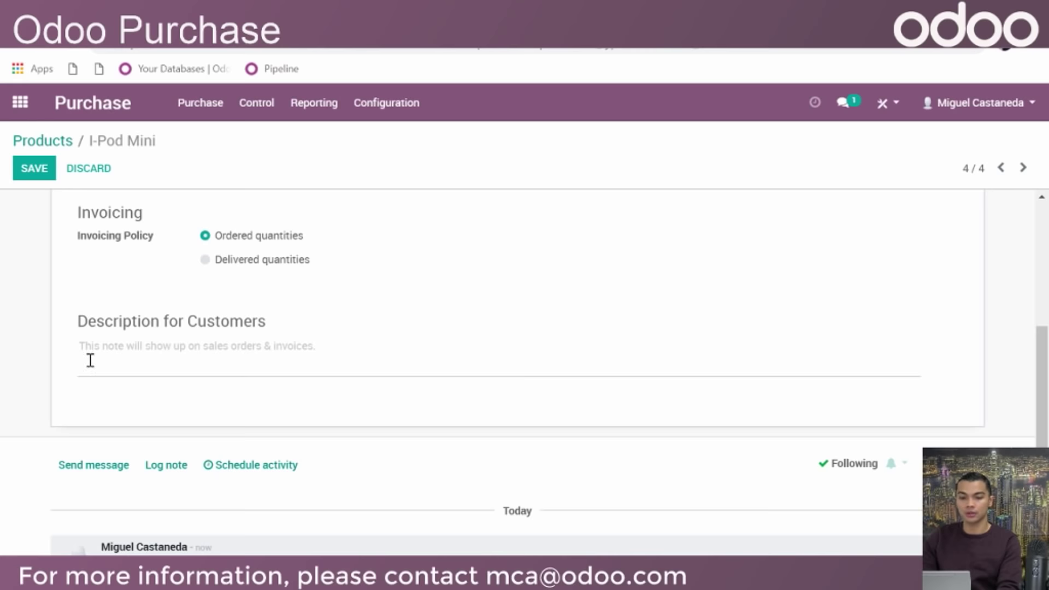
scroll(337, 344, up, 1)
scroll(440, 435, up, 3)
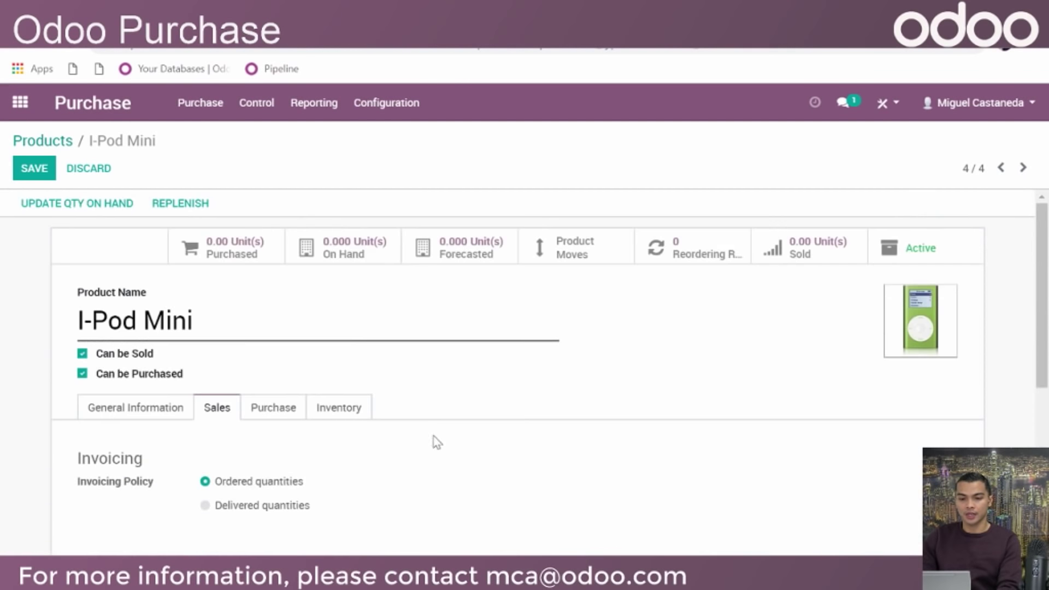
scroll(335, 358, down, 2)
click(270, 247)
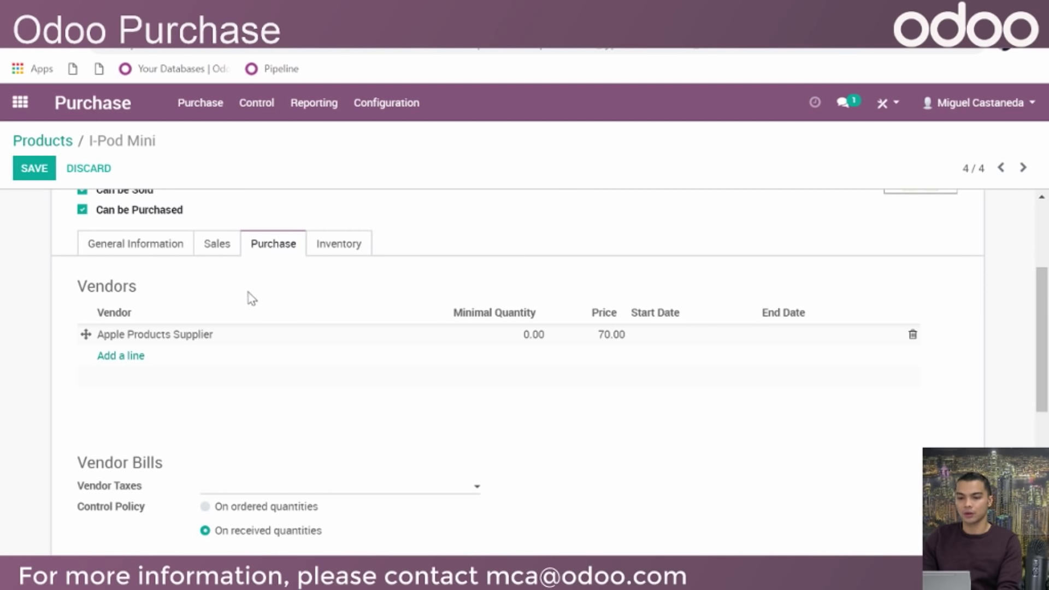
mouse_move(185, 339)
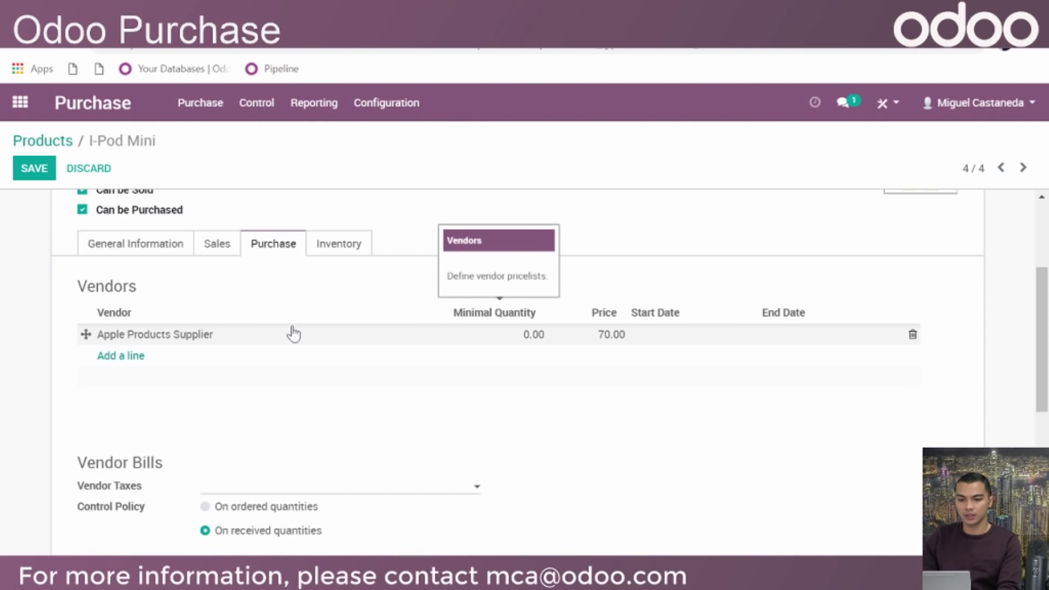
scroll(293, 333, up, 2)
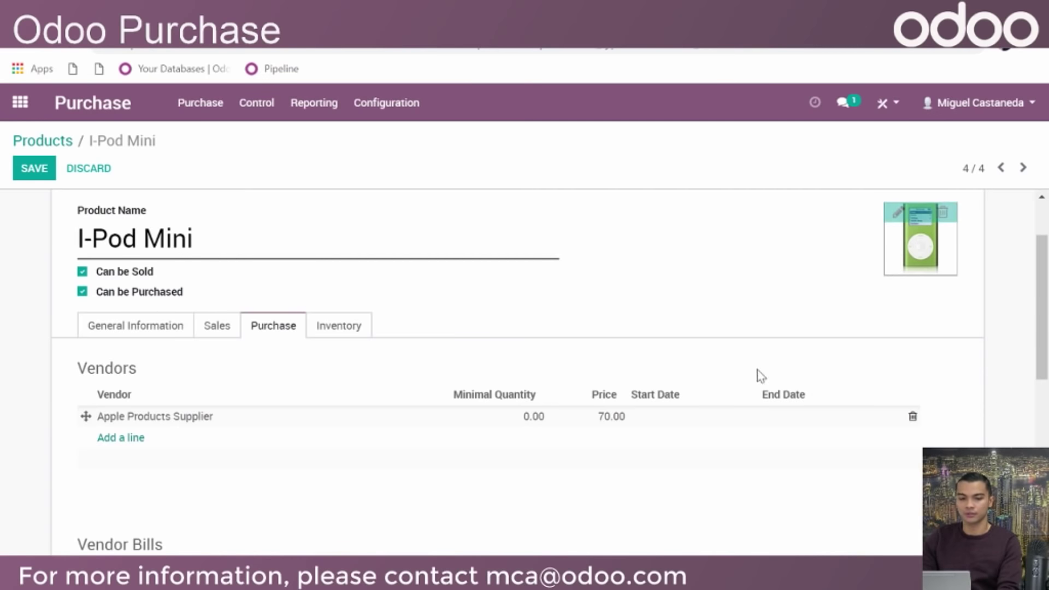
mouse_move(179, 437)
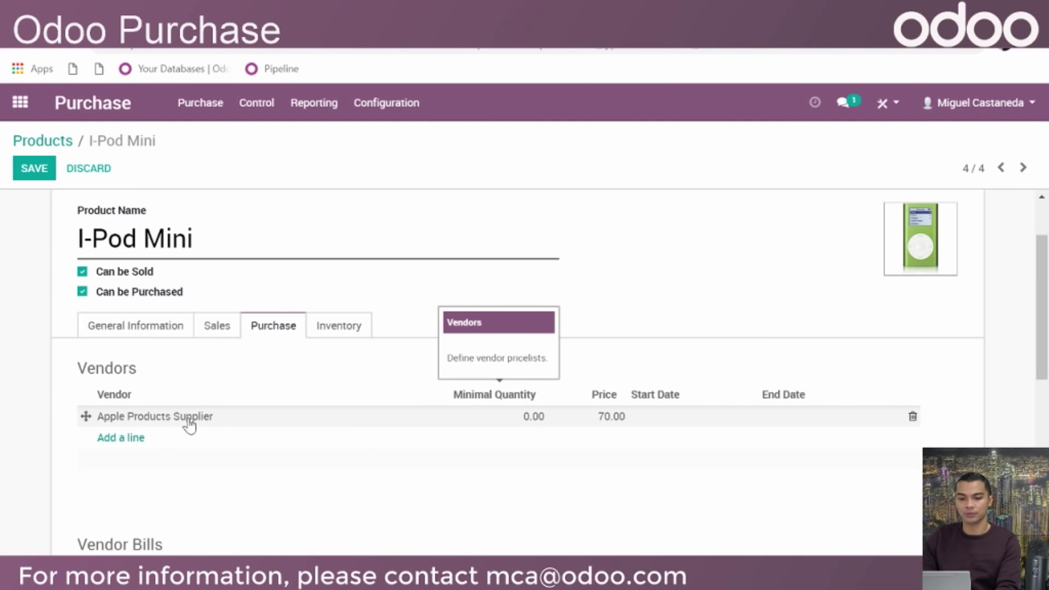
Give the Apple Products Supplier vendor line product code 12345 and a 3-day delivery lead time
click(188, 423)
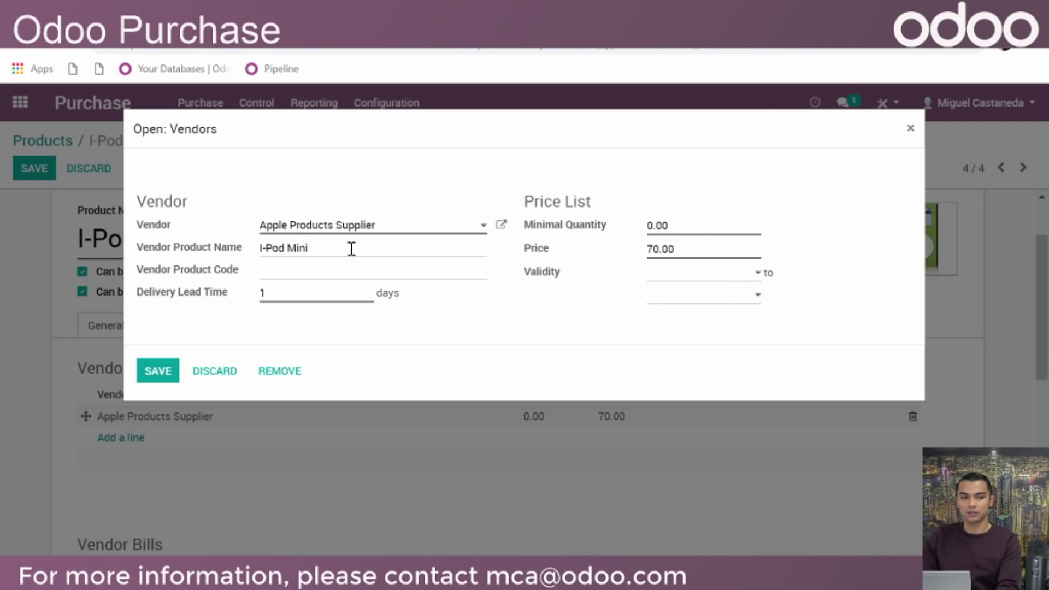
click(327, 272)
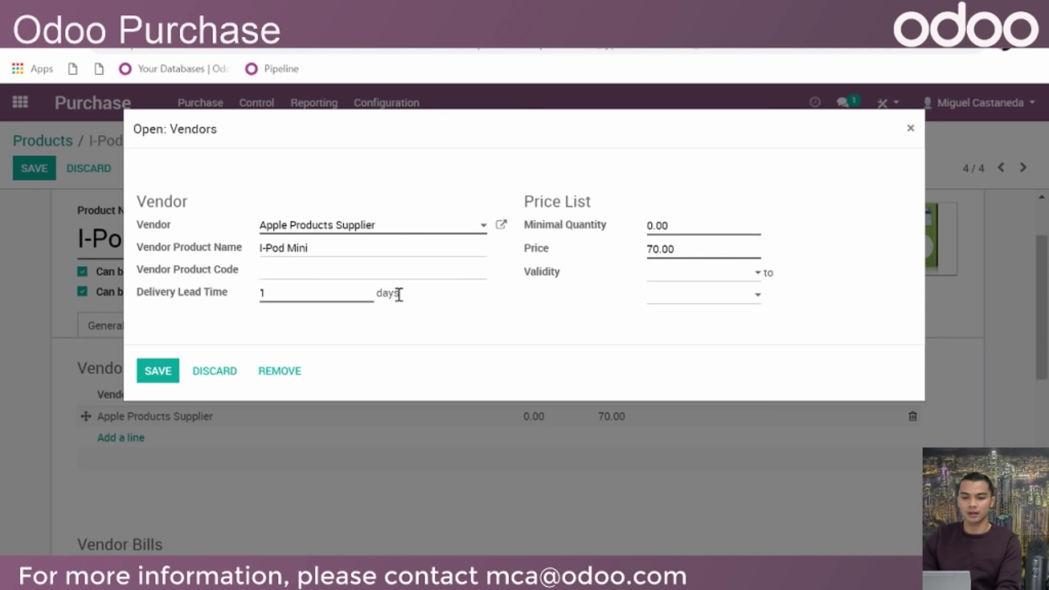
text(1)
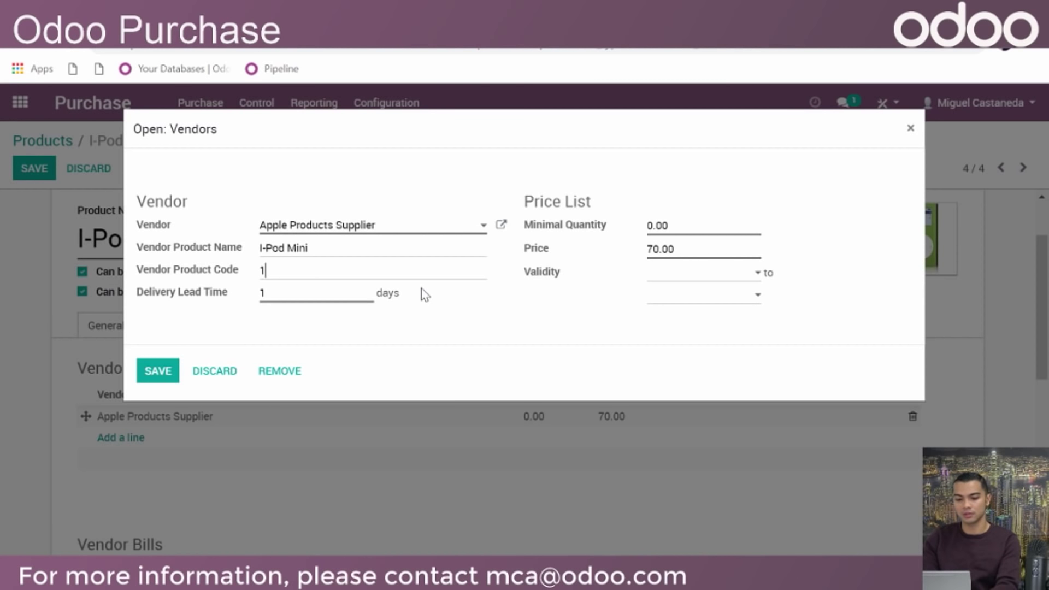
text(2345)
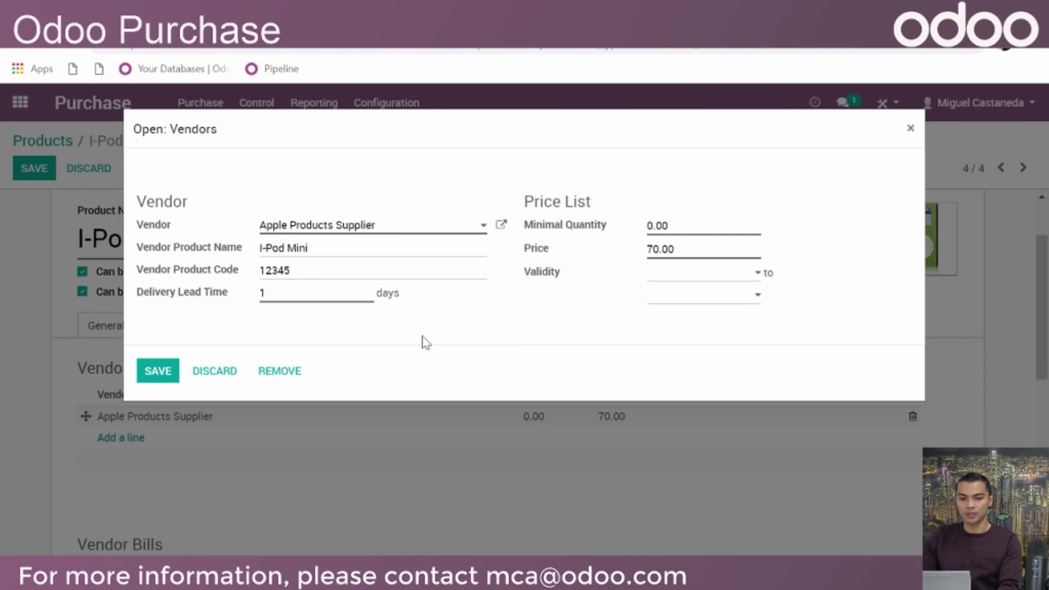
drag(277, 288, 230, 300)
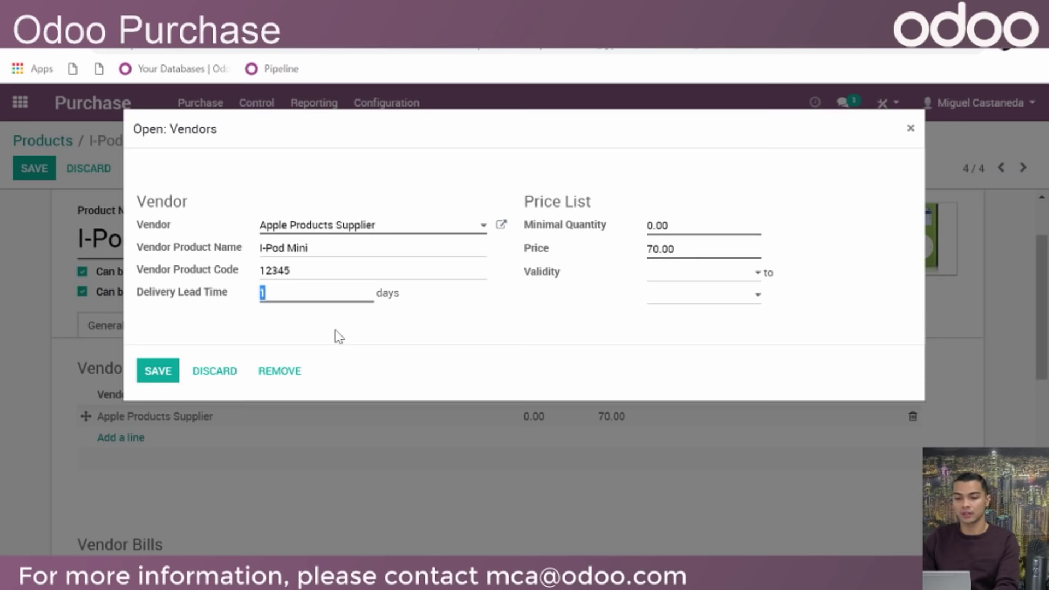
text(3)
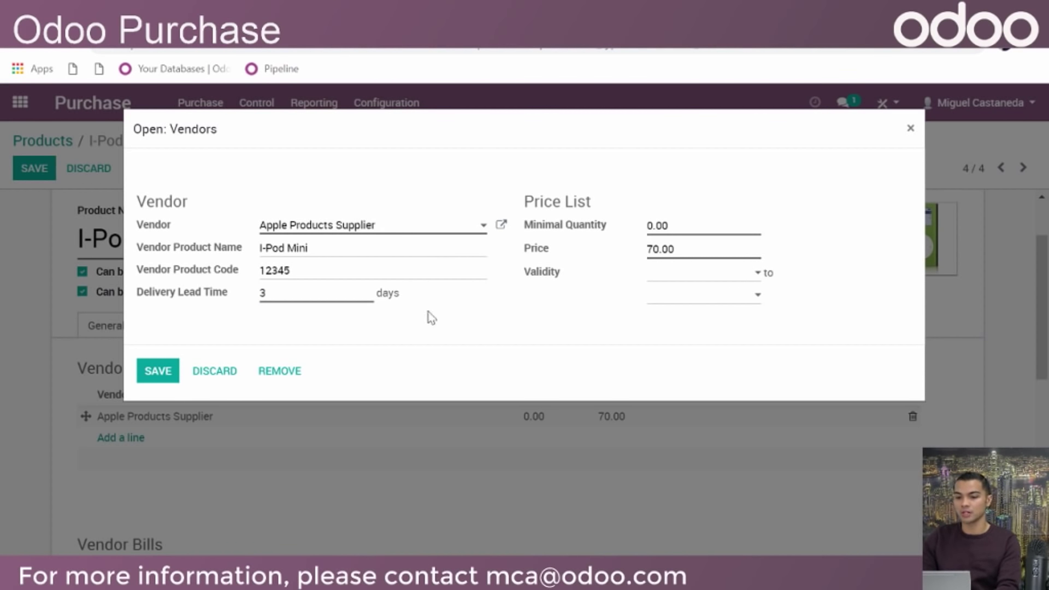
drag(700, 223, 599, 218)
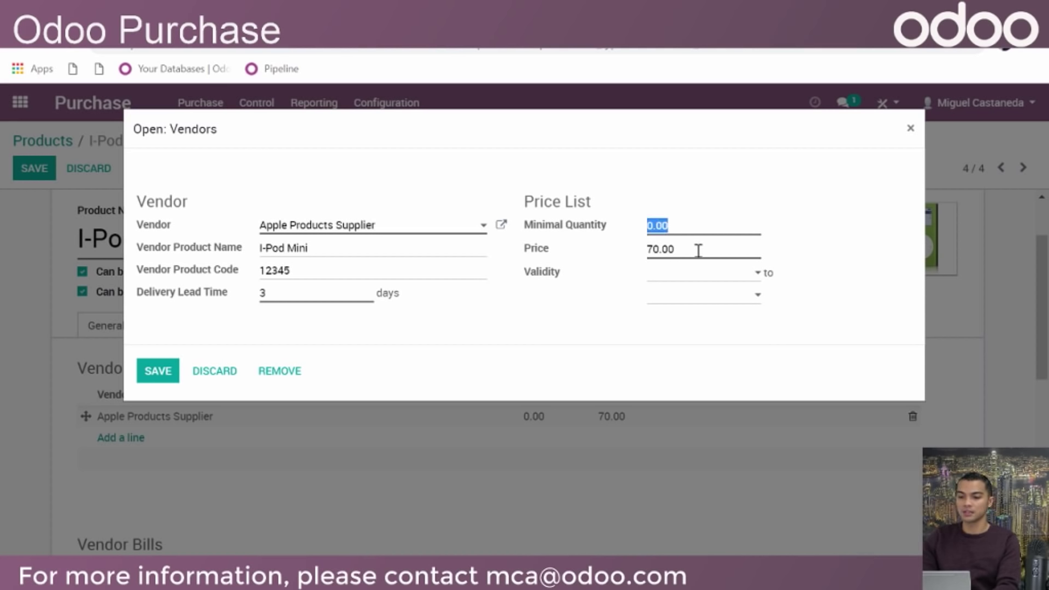
drag(697, 255, 622, 269)
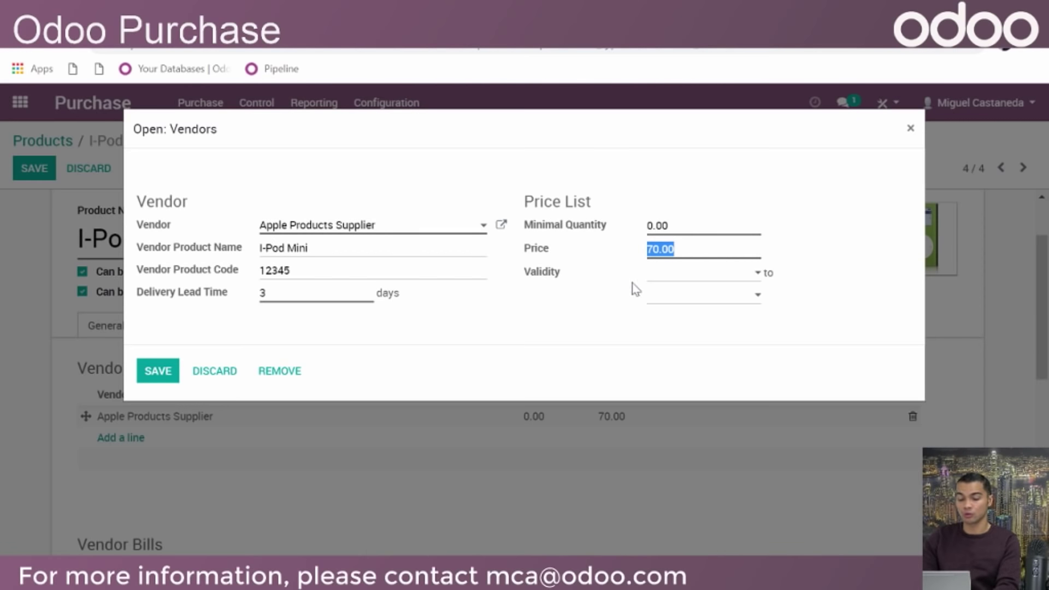
click(754, 210)
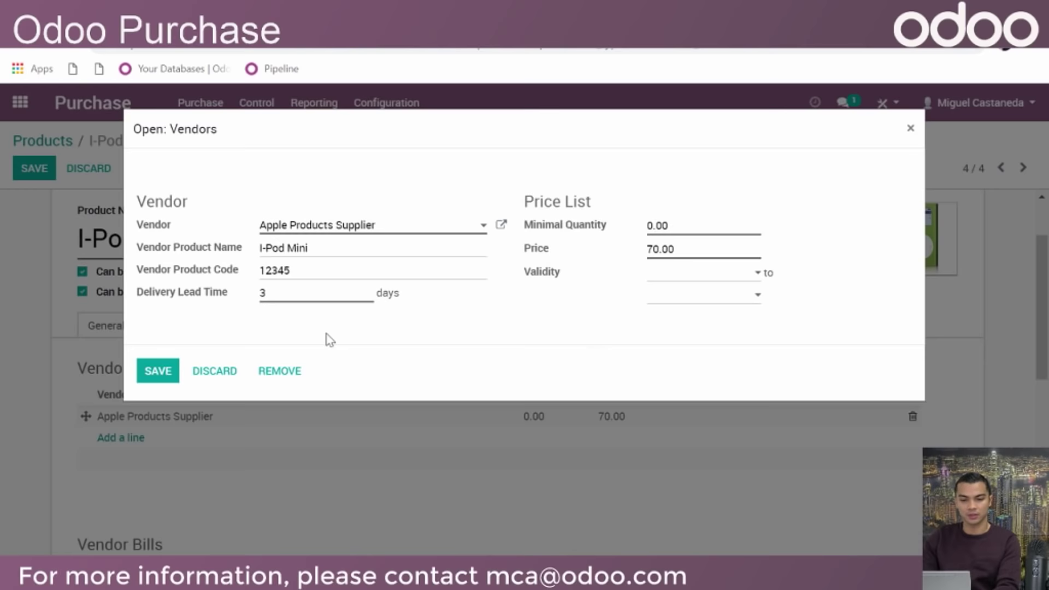
click(158, 371)
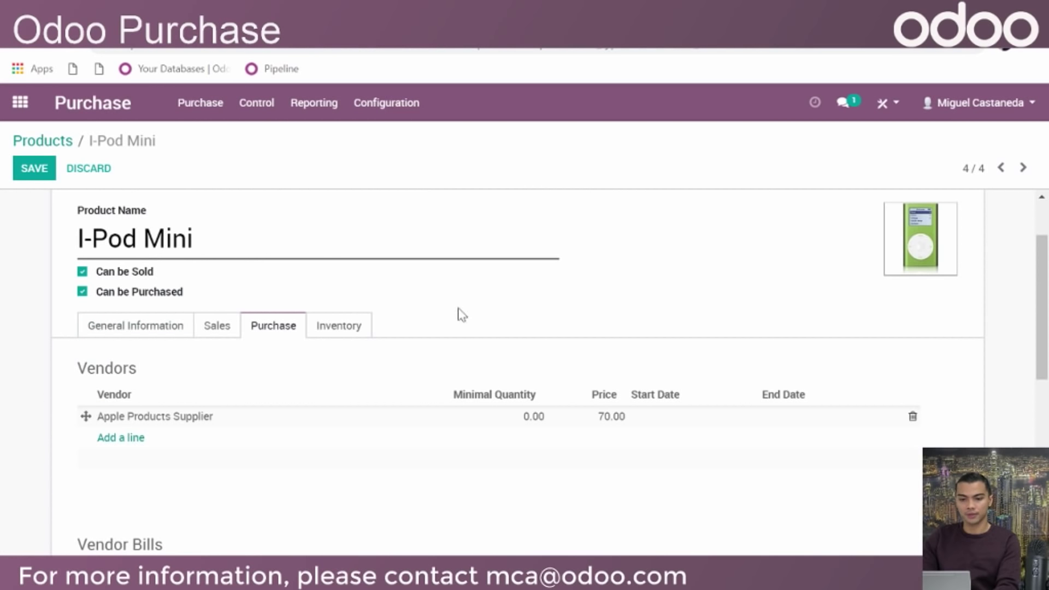
Check the Inventory tab's routes, with only Buy ticked, and the 0.00-day customer lead time
click(356, 332)
scroll(240, 263, down, 2)
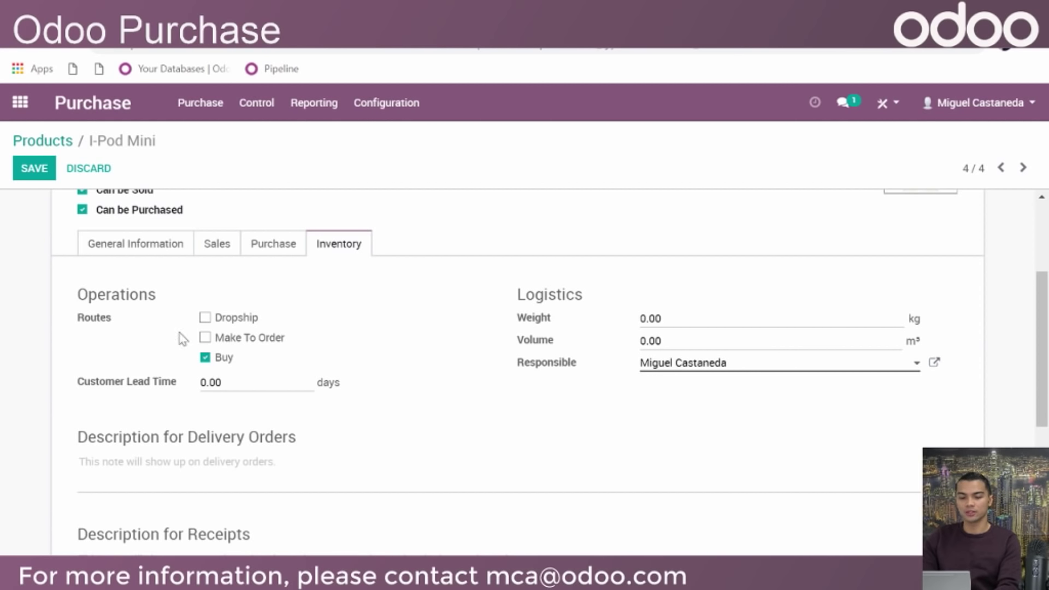
drag(199, 370, 321, 349)
click(330, 330)
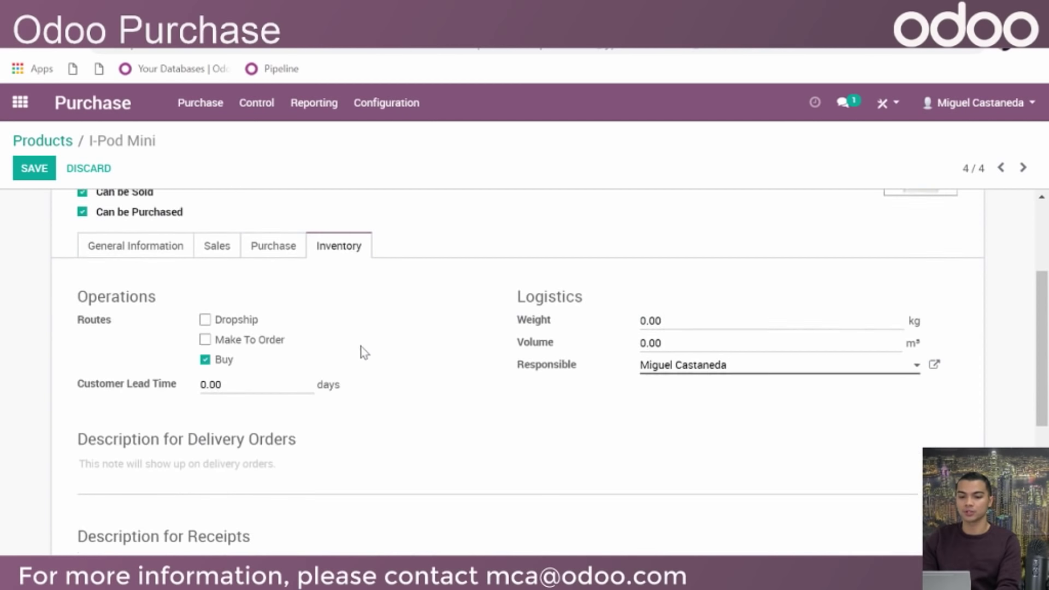
scroll(353, 342, up, 2)
scroll(564, 361, down, 1)
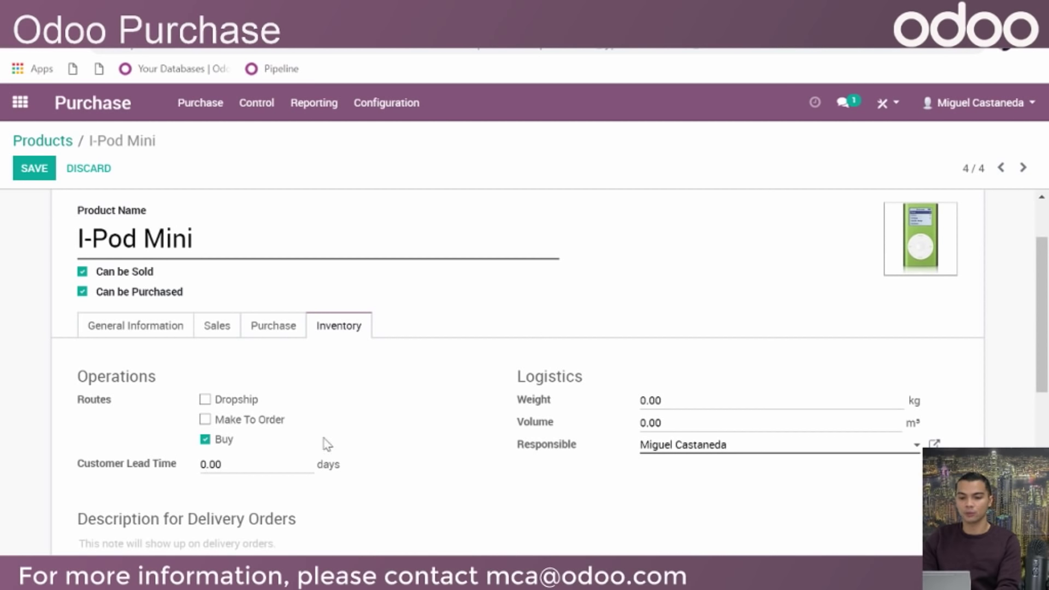
scroll(242, 450, down, 1)
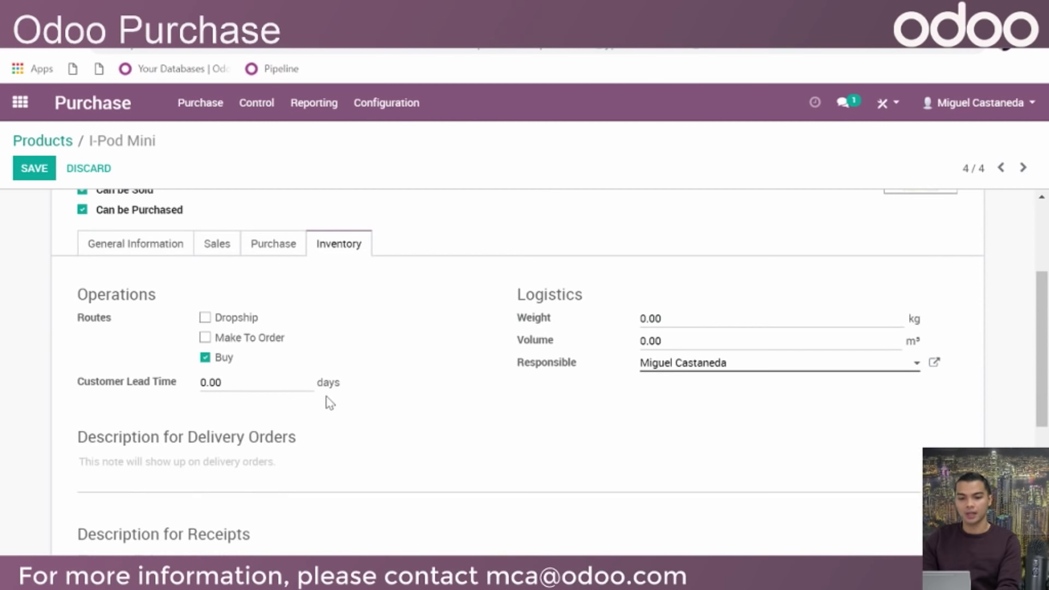
drag(236, 385, 164, 400)
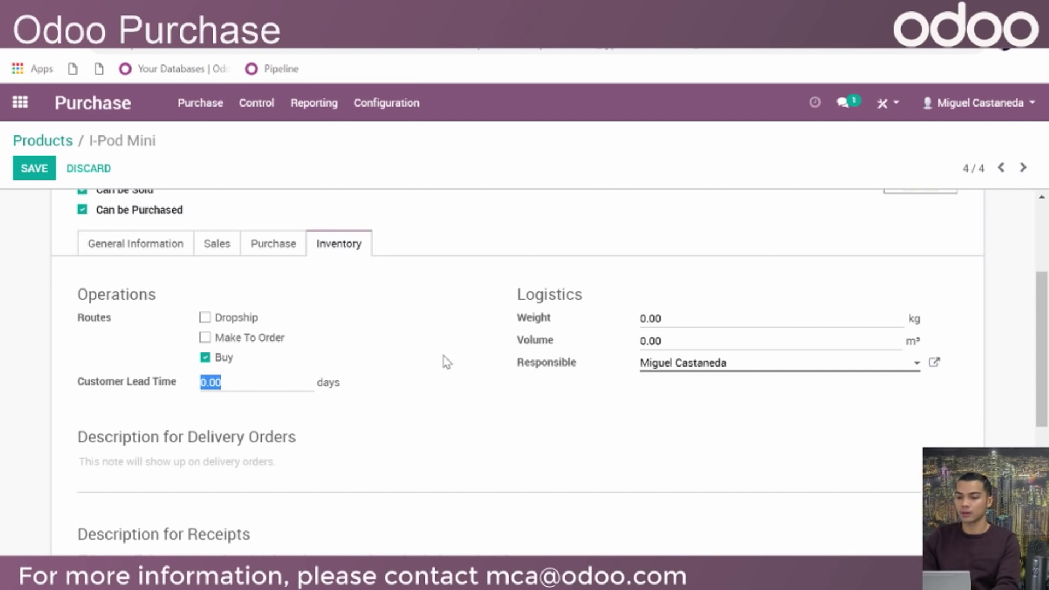
click(412, 372)
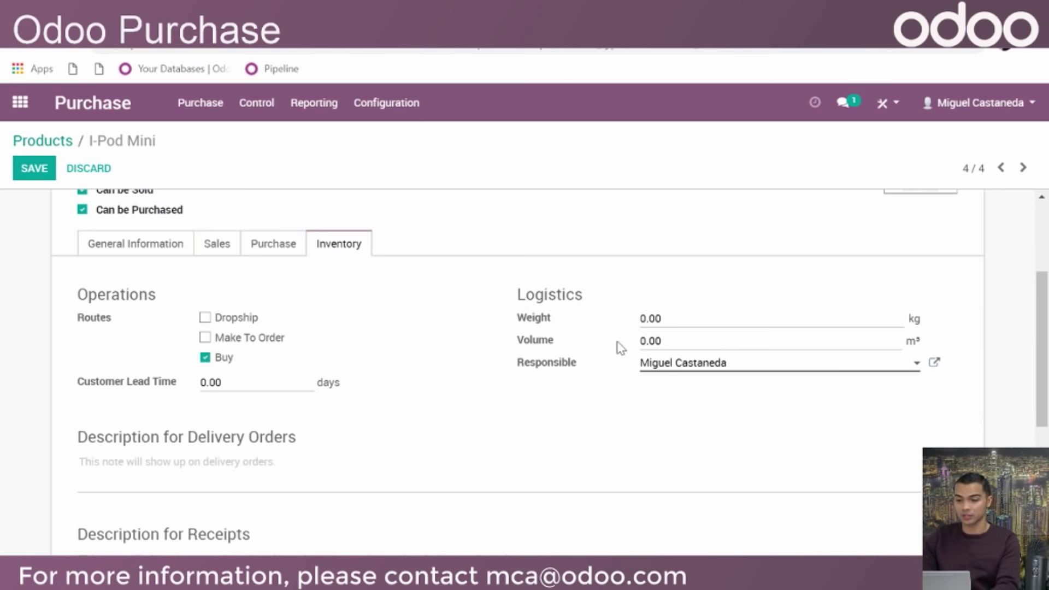
Look over the empty Description for Receipts and delivery notes
scroll(612, 336, down, 2)
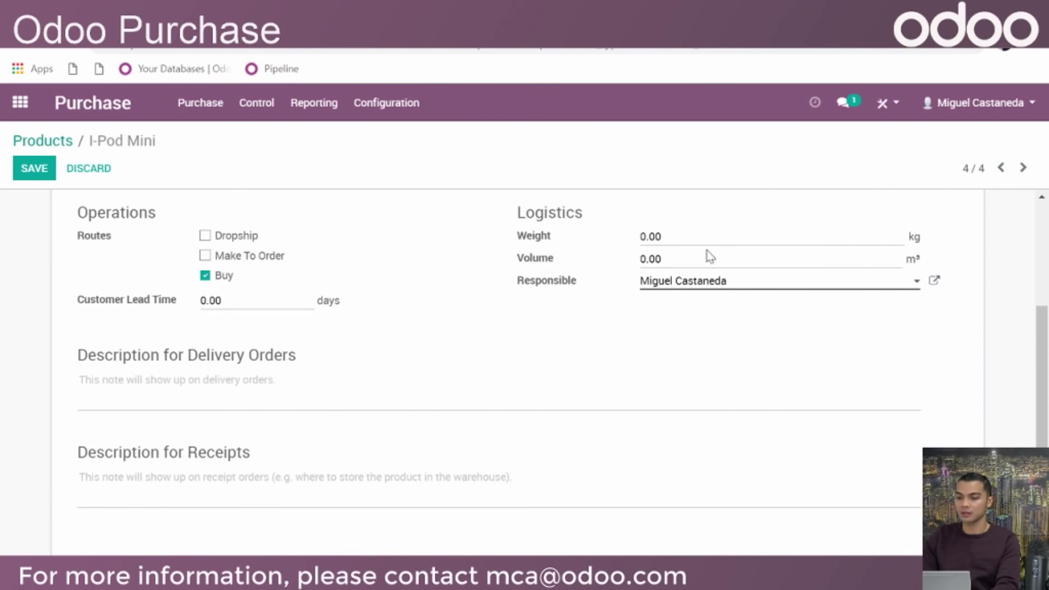
scroll(502, 331, up, 2)
scroll(529, 339, down, 2)
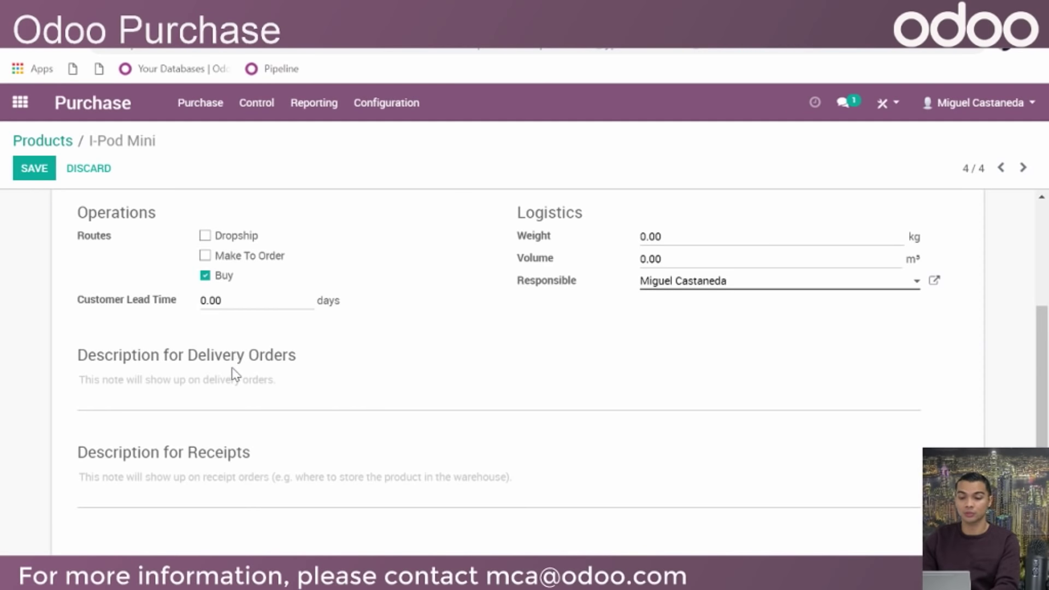
scroll(358, 375, down, 2)
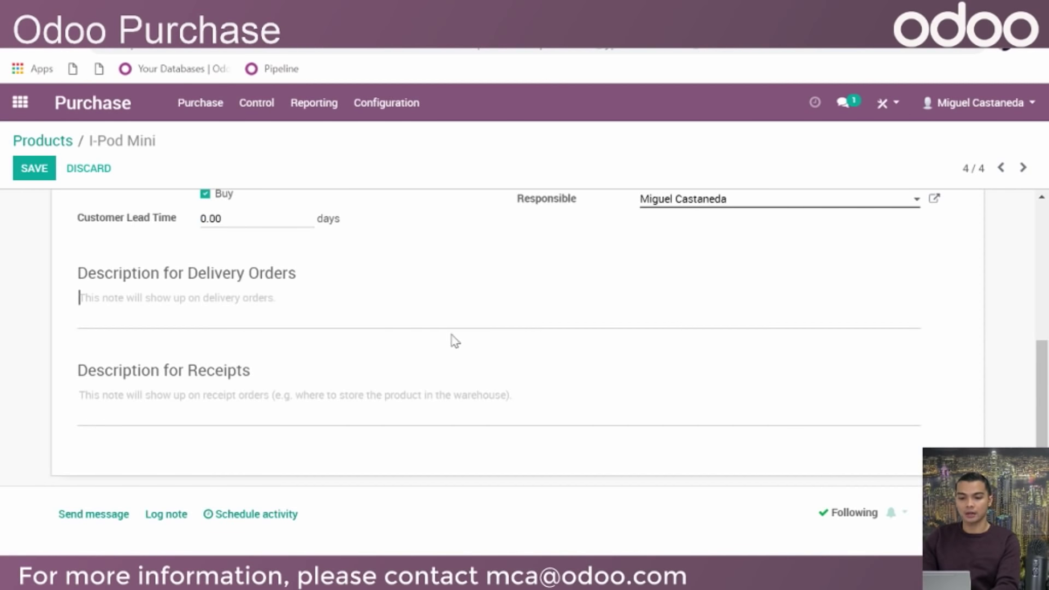
click(220, 392)
scroll(334, 378, down, 1)
scroll(334, 378, down, 1)
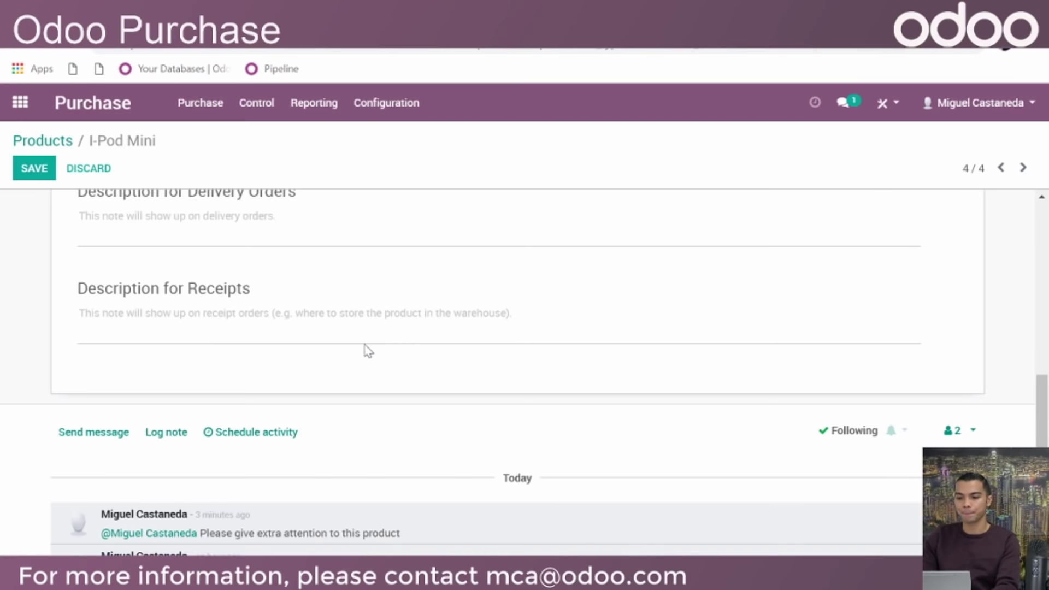
scroll(366, 351, up, 7)
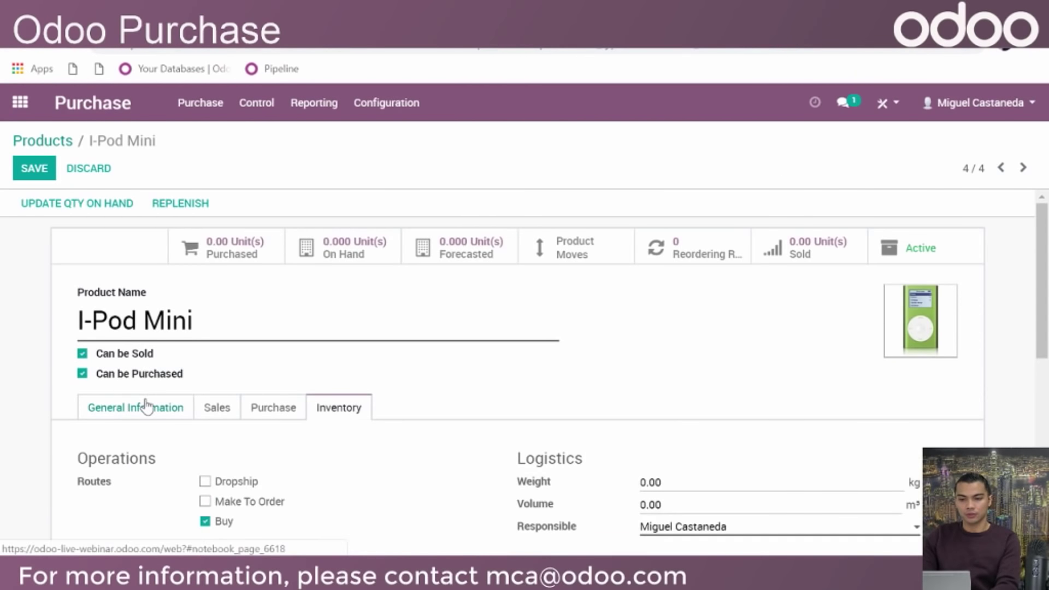
Show the I-Pod Mini's General Information tab, with its $99.00 sales price and $70.00 cost
click(145, 404)
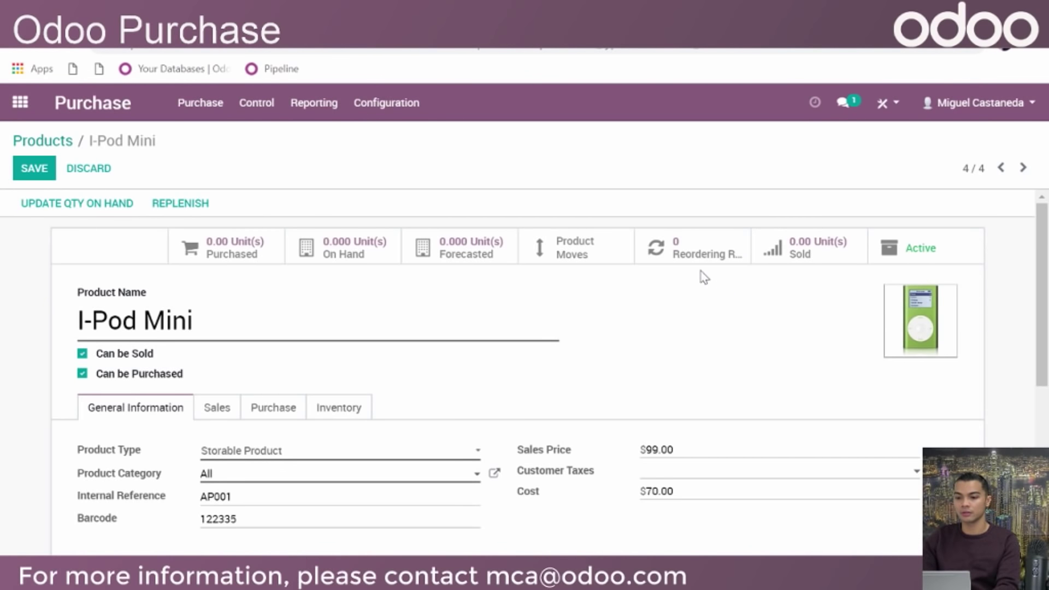
Draft an I-Pod Mini reordering rule with minimum 5 and maximum 10, then discard it
click(703, 248)
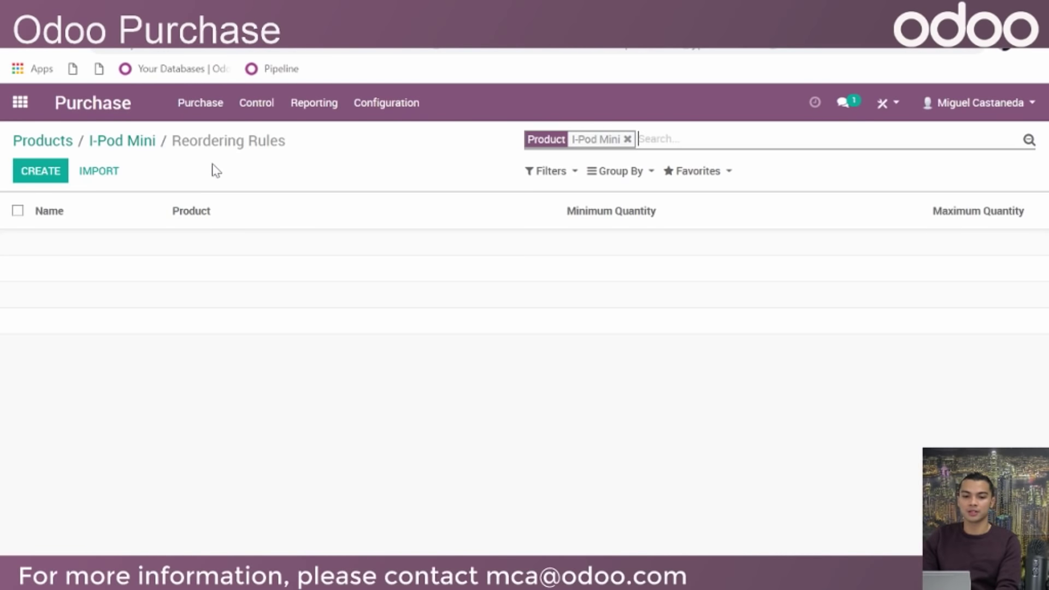
click(50, 174)
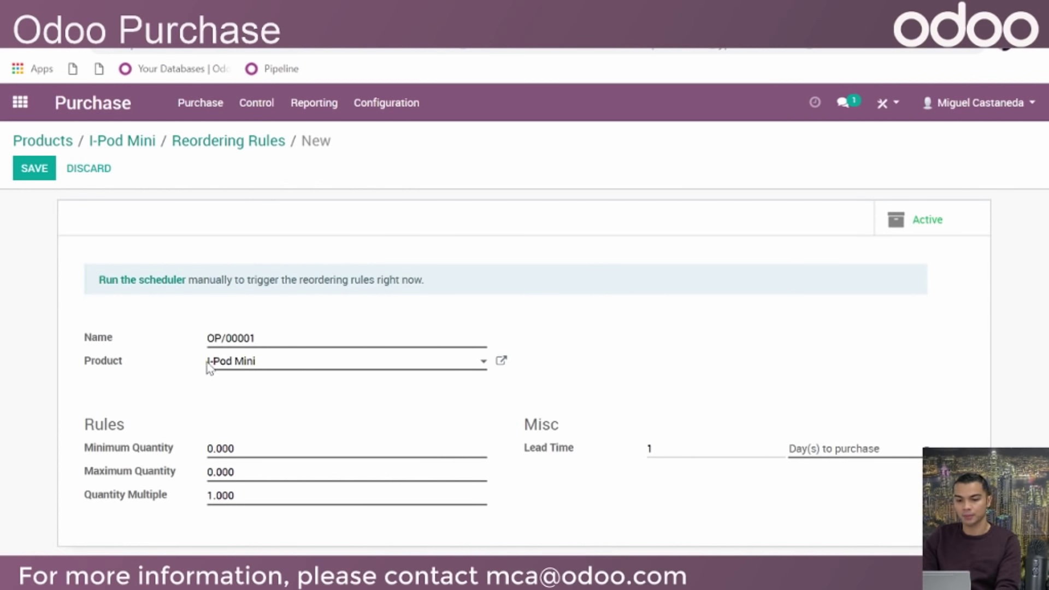
double_click(251, 449)
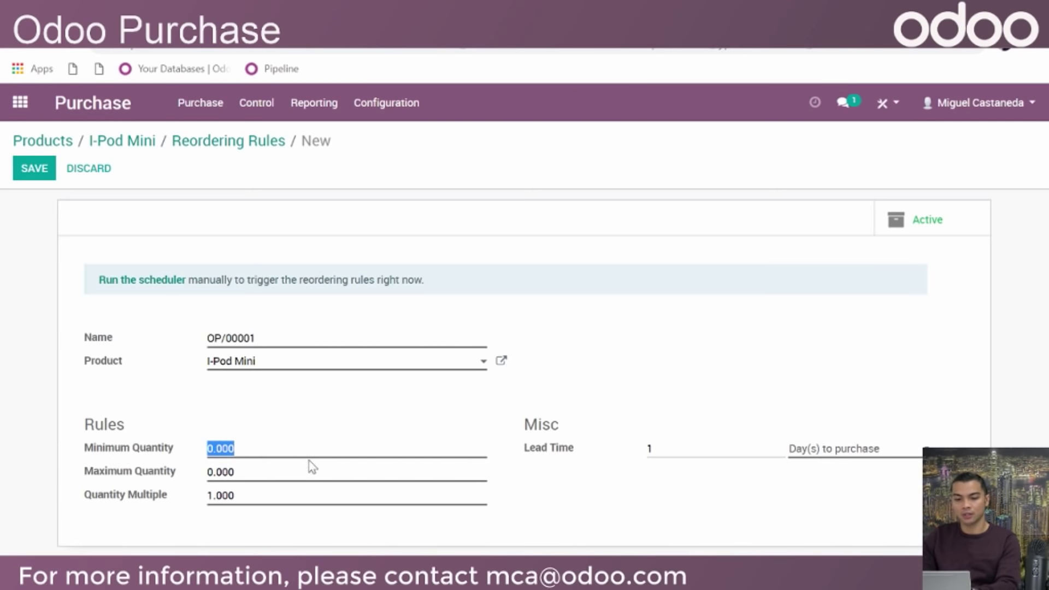
key(Tab)
text(10)
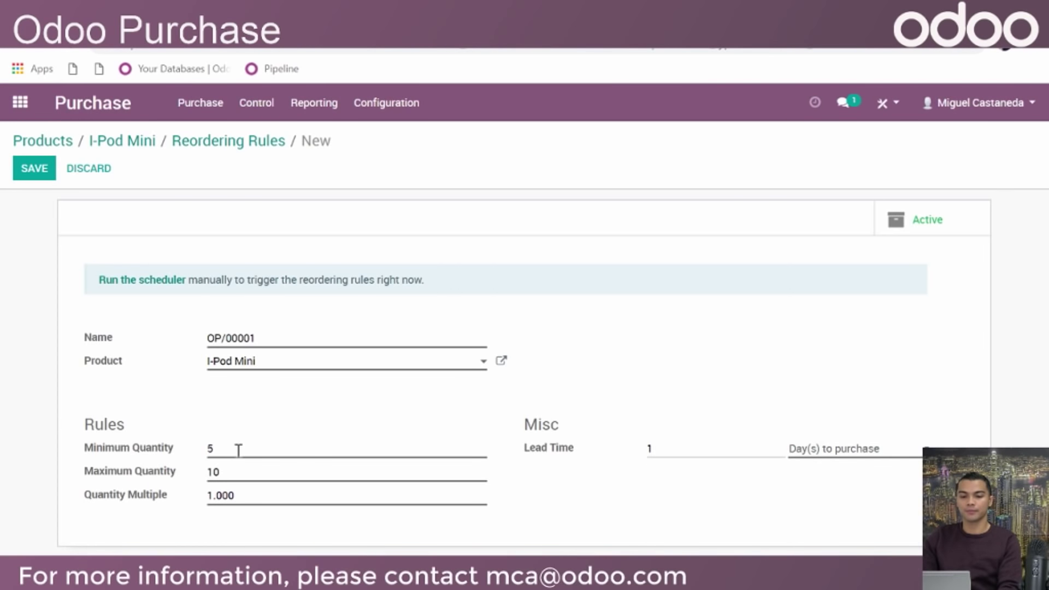
click(68, 172)
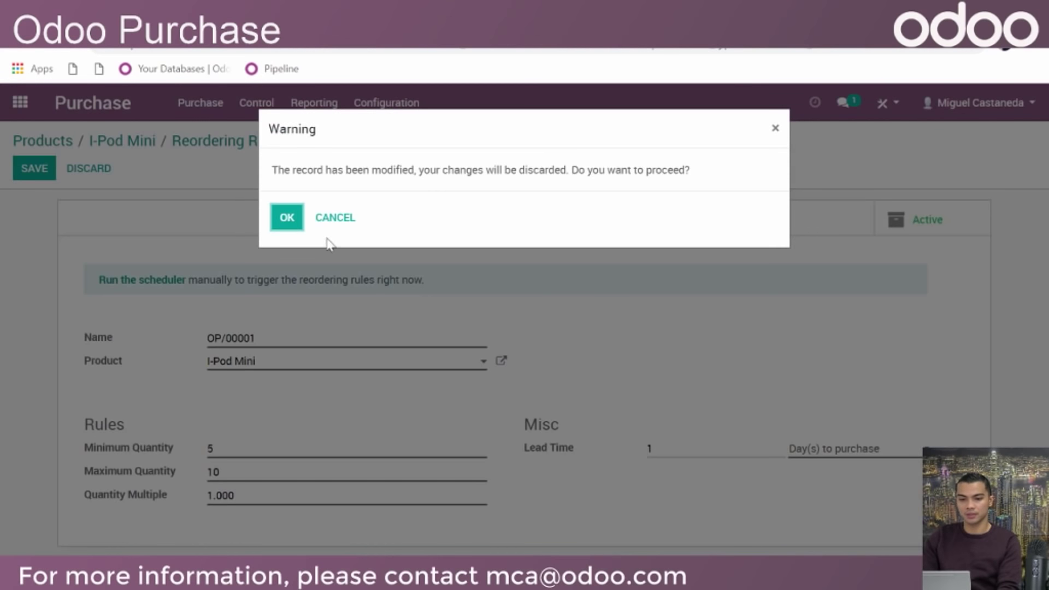
click(287, 218)
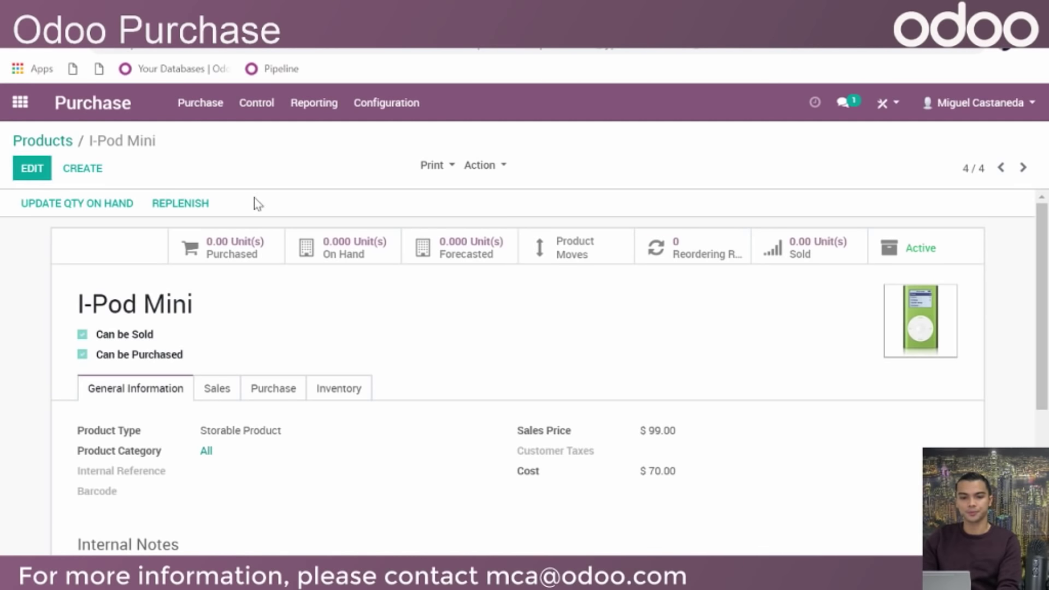
Start a new request for quotation with Apple Products Supplier as the vendor
click(223, 109)
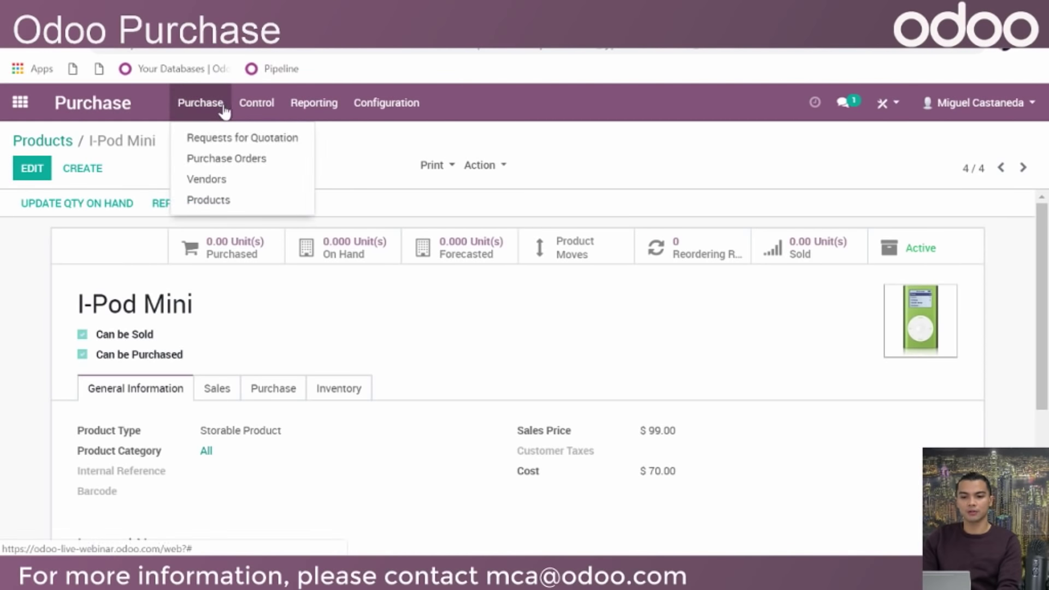
click(235, 140)
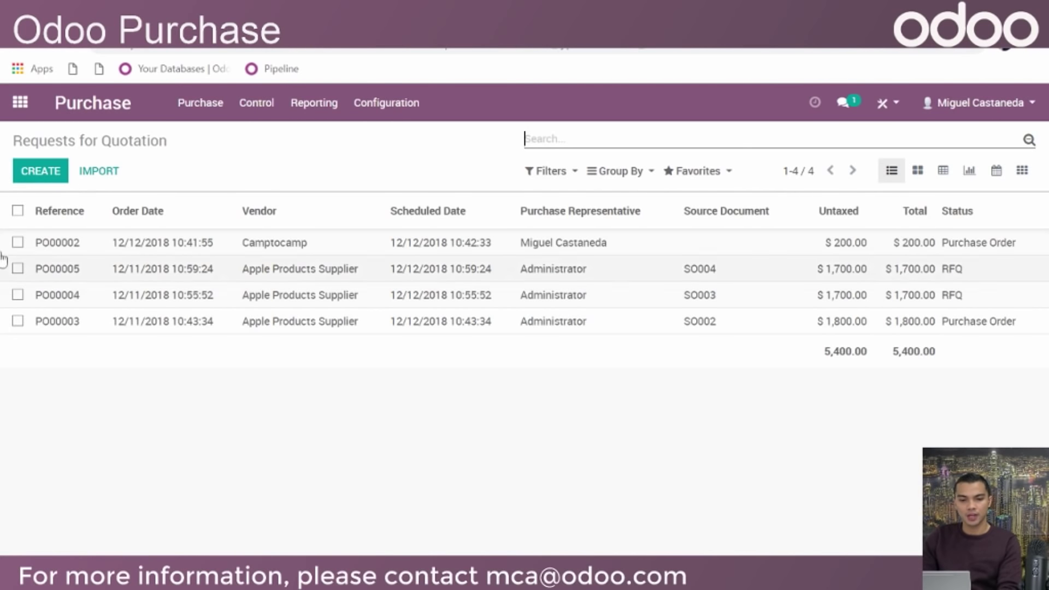
click(39, 171)
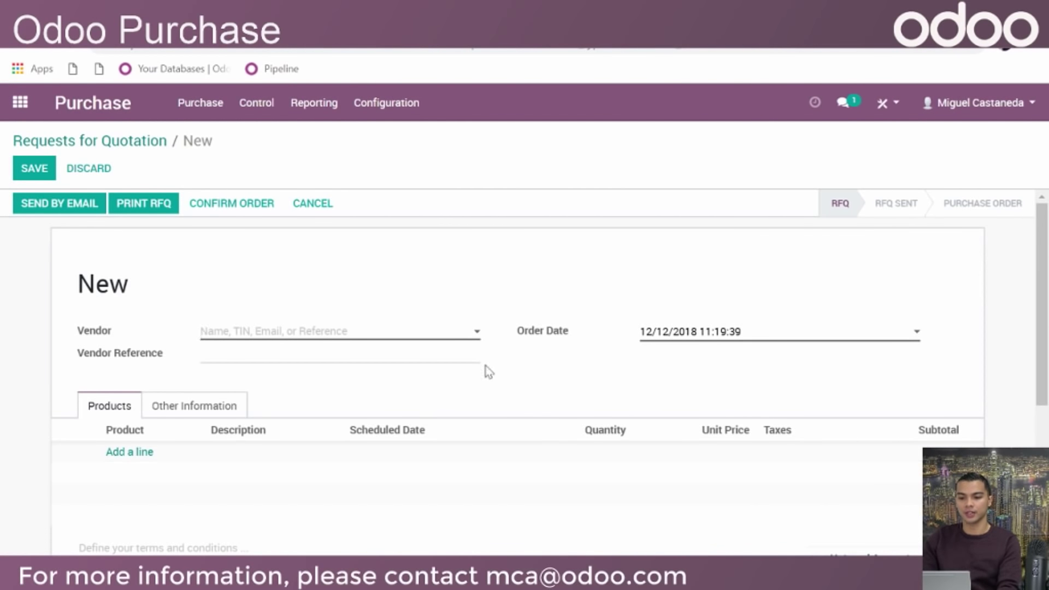
click(461, 333)
text(App)
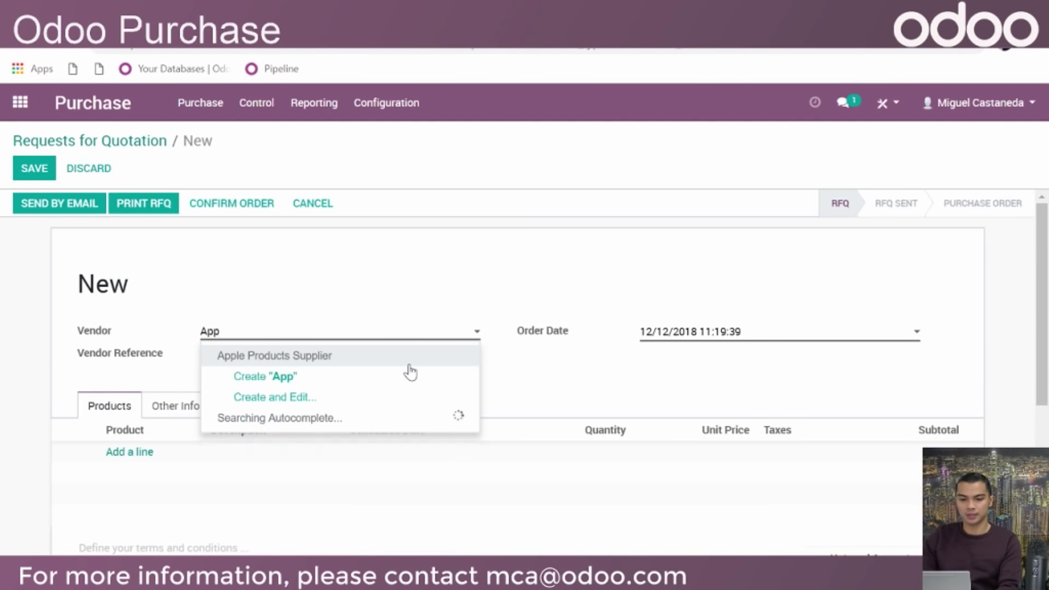
click(409, 365)
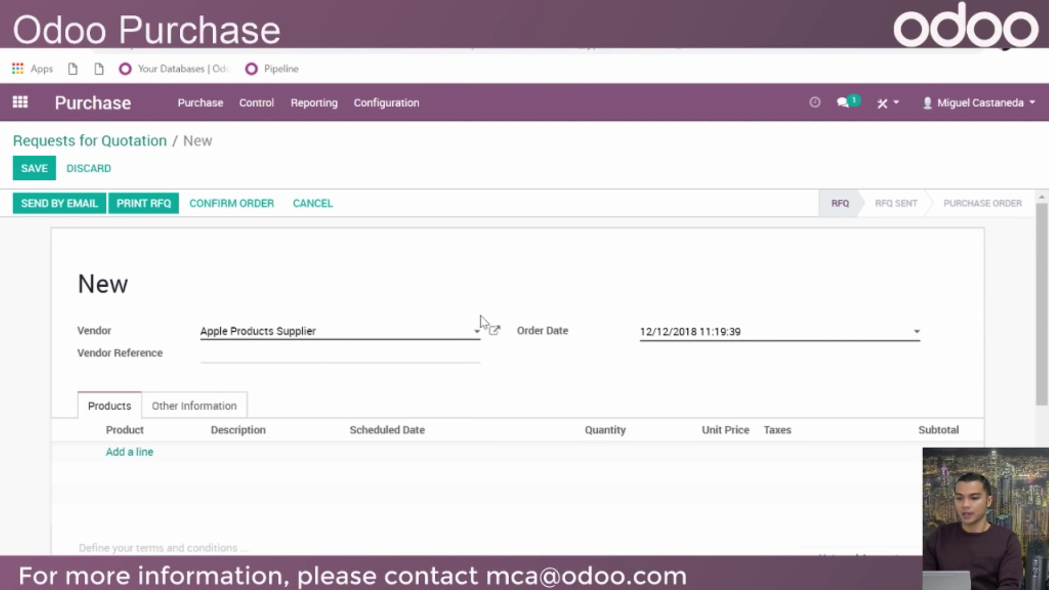
Keep the order date 12/12/2018 and enter vendor reference AS001
click(739, 335)
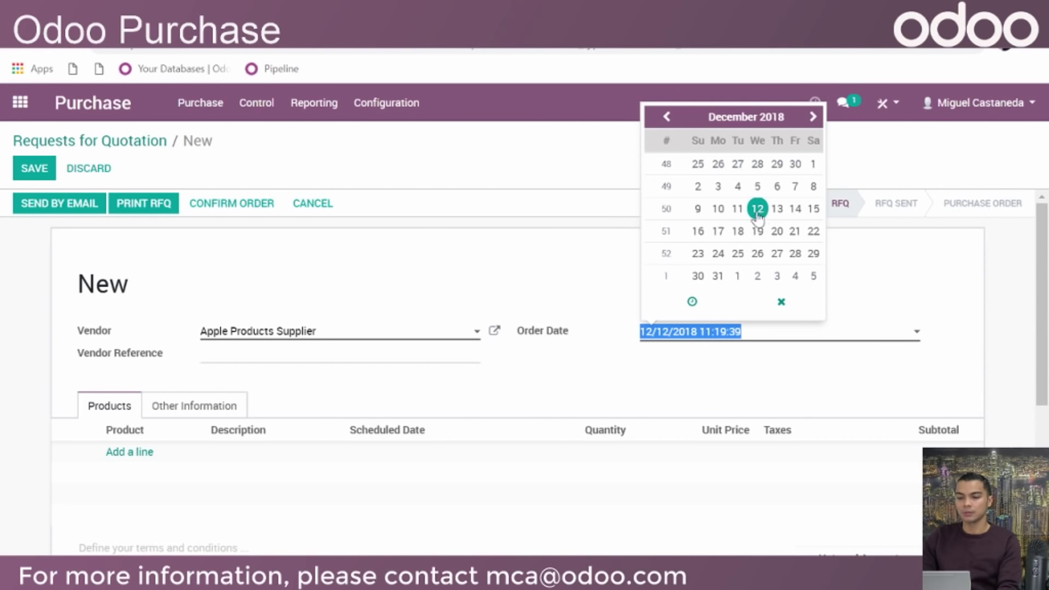
click(580, 283)
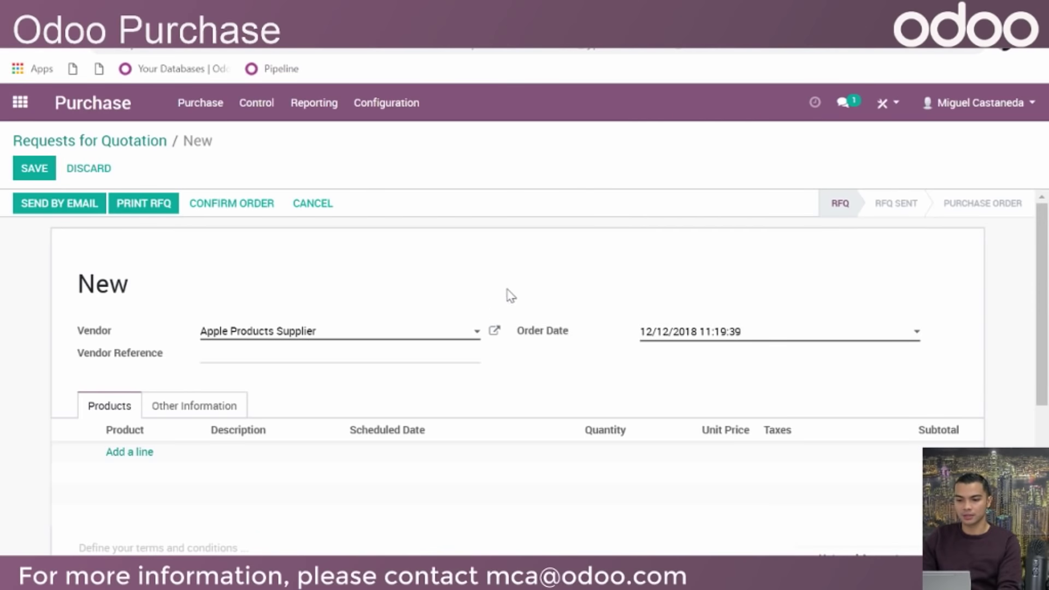
click(344, 359)
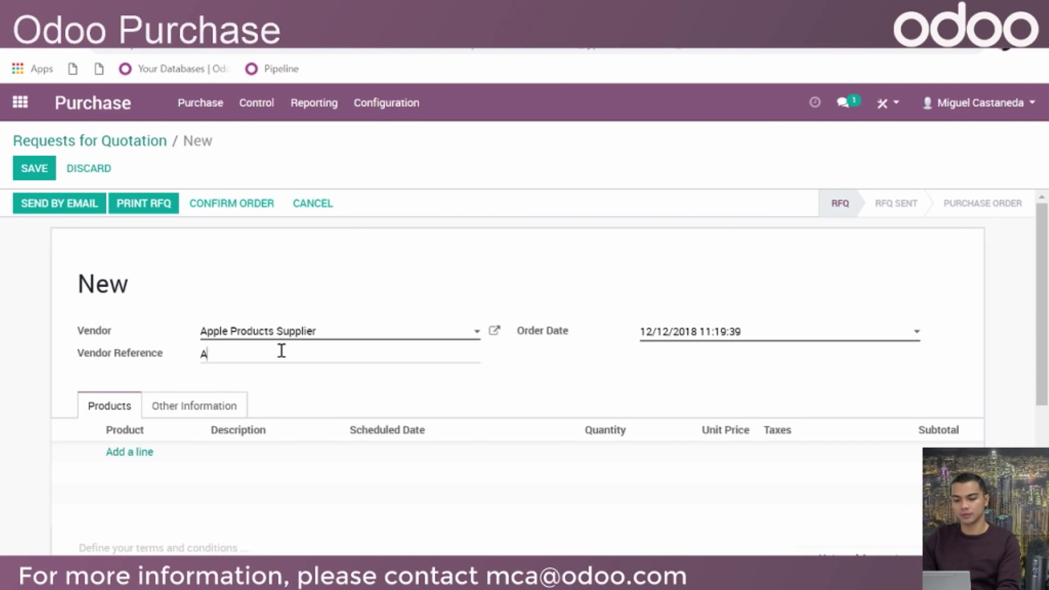
text(AS001)
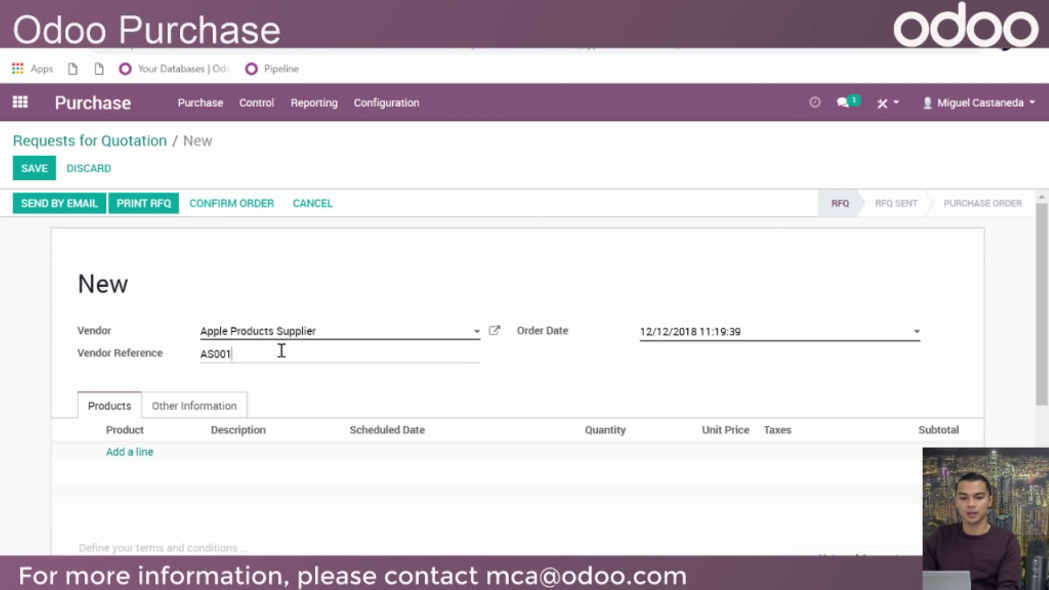
scroll(297, 297, down, 5)
scroll(492, 338, up, 3)
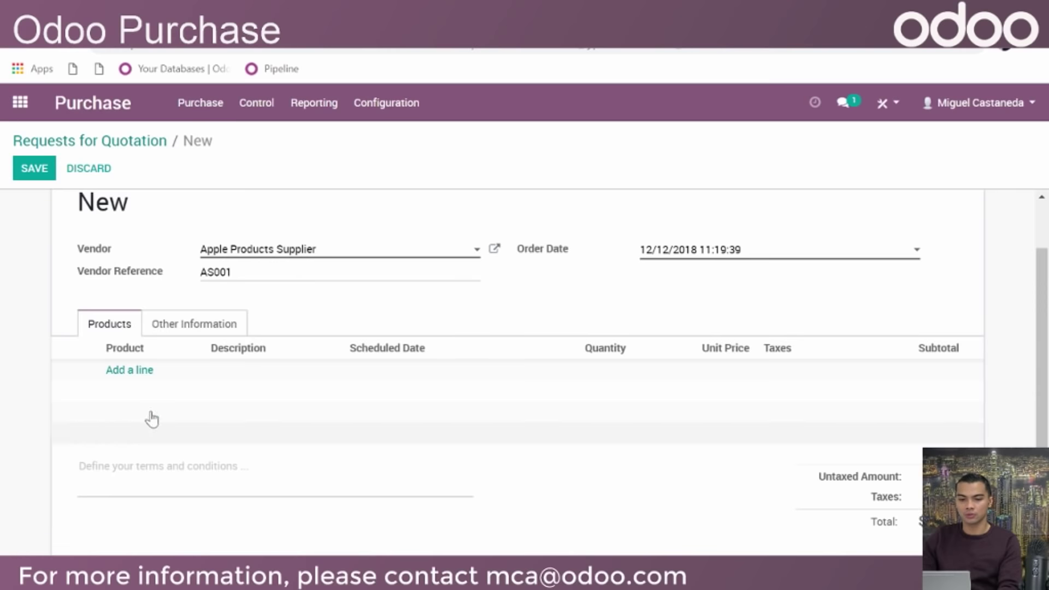
Add a [12345] I-Pod Mini line with its description ending 'Only 32GB Storage'
click(125, 371)
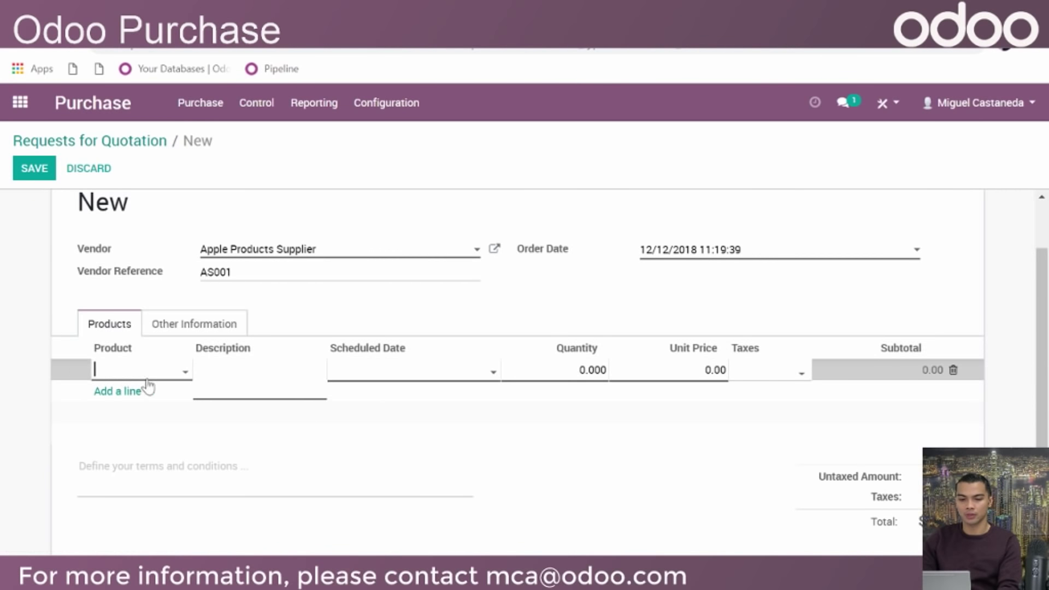
click(176, 373)
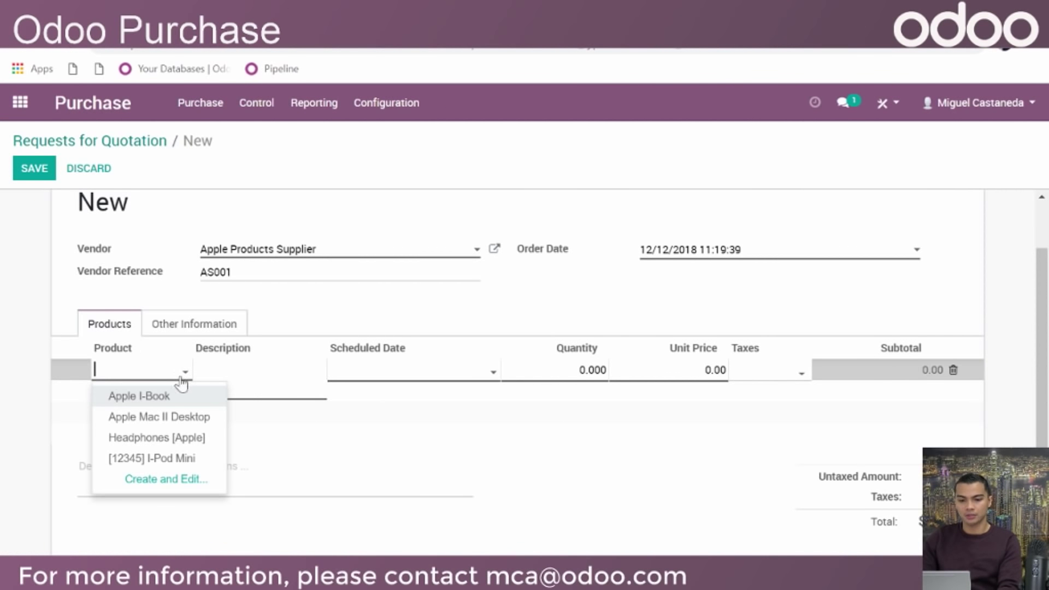
click(210, 459)
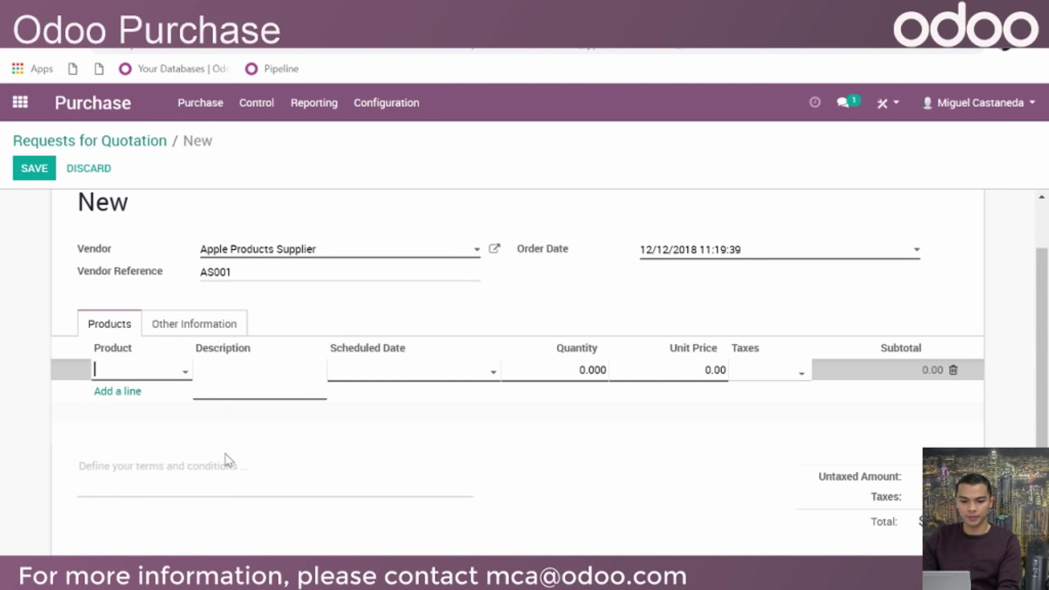
triple_click(288, 370)
click(306, 375)
text(v)
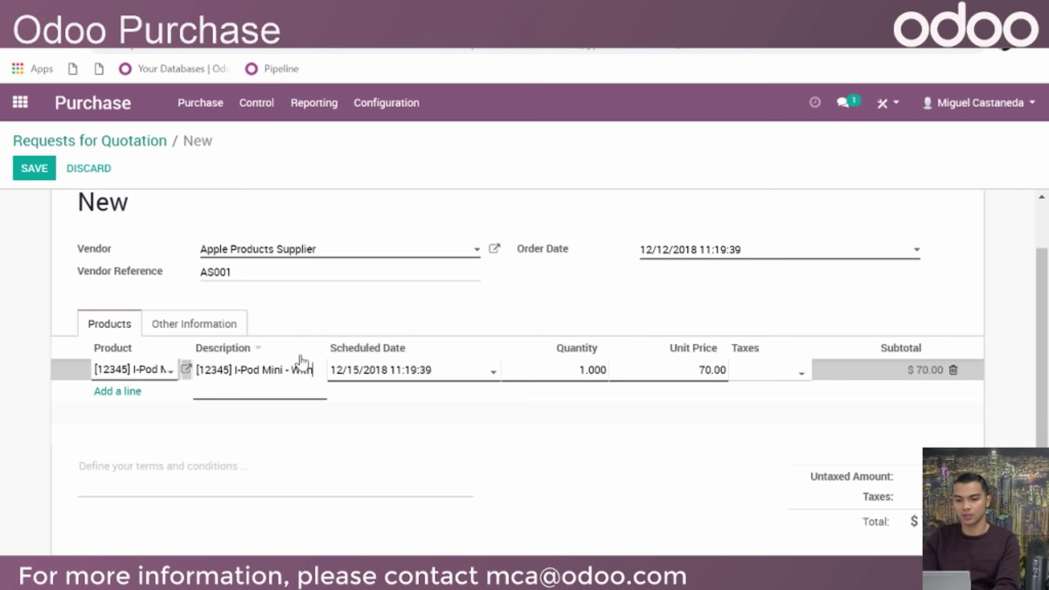
text(nly)
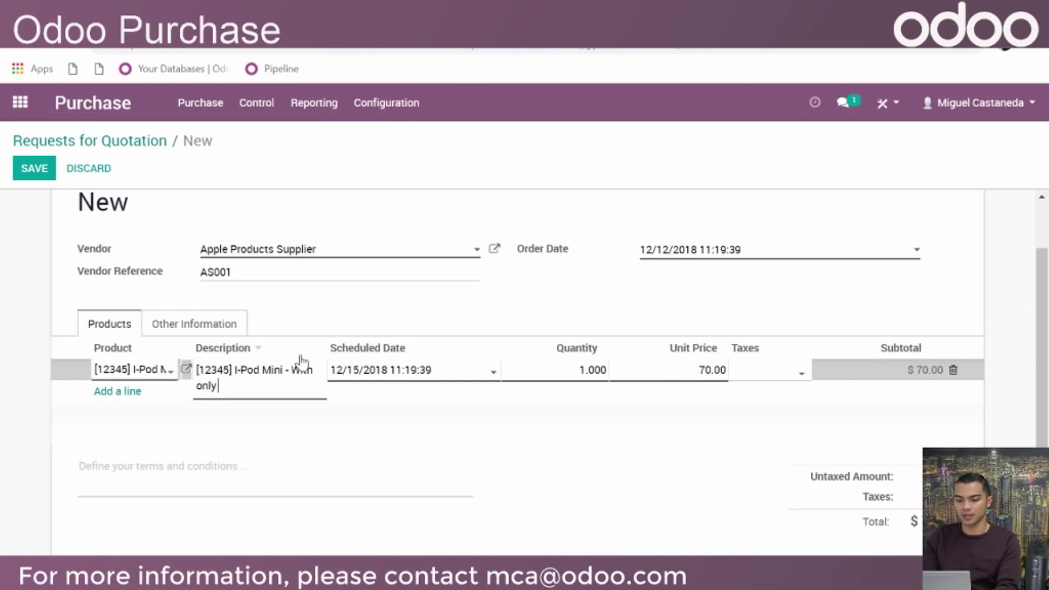
key(ctrl+shift+Left)
key(ctrl+shift+Left)
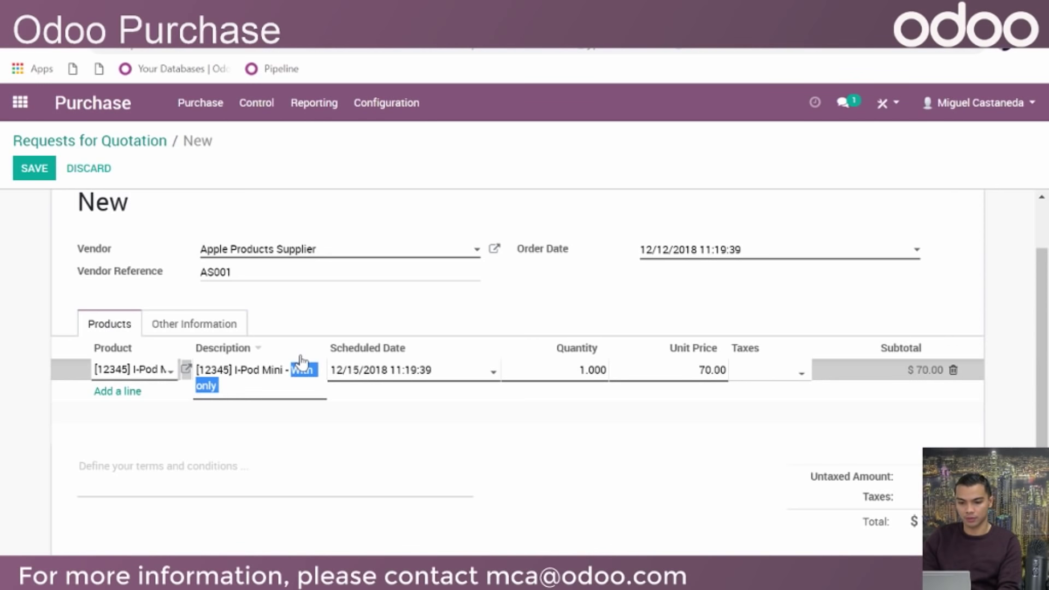
text(Only 32GB Storage)
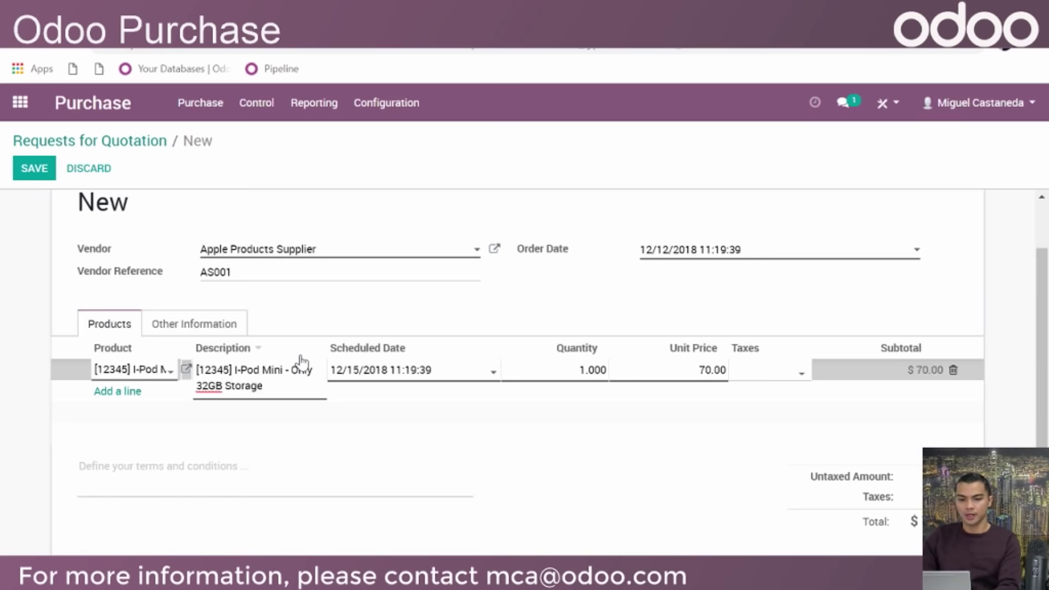
click(335, 319)
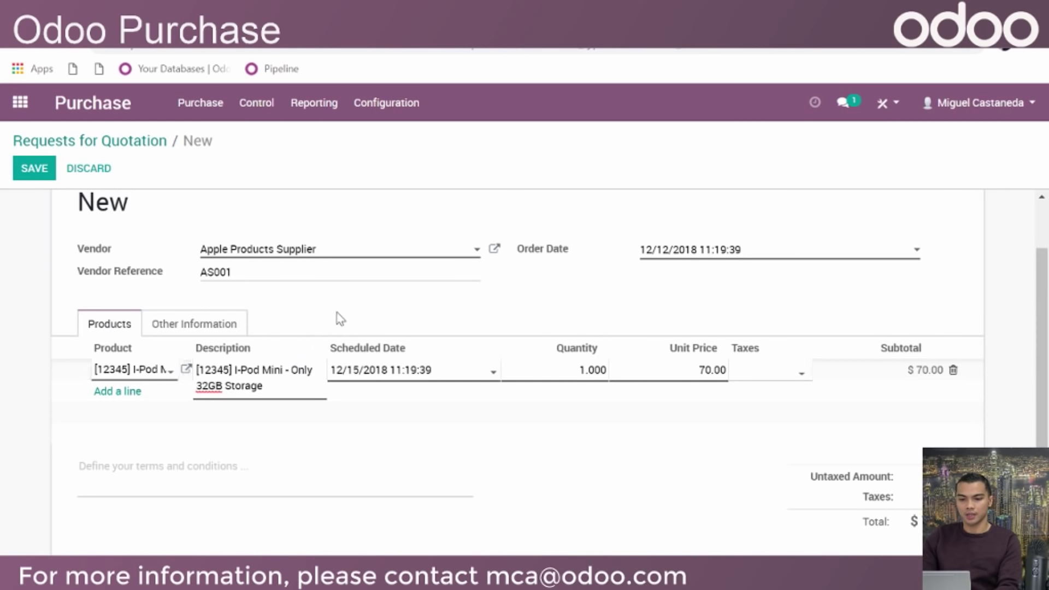
Keep the scheduled date 12/15/2018, set quantity to 5 and leave unit price 70.00
click(552, 378)
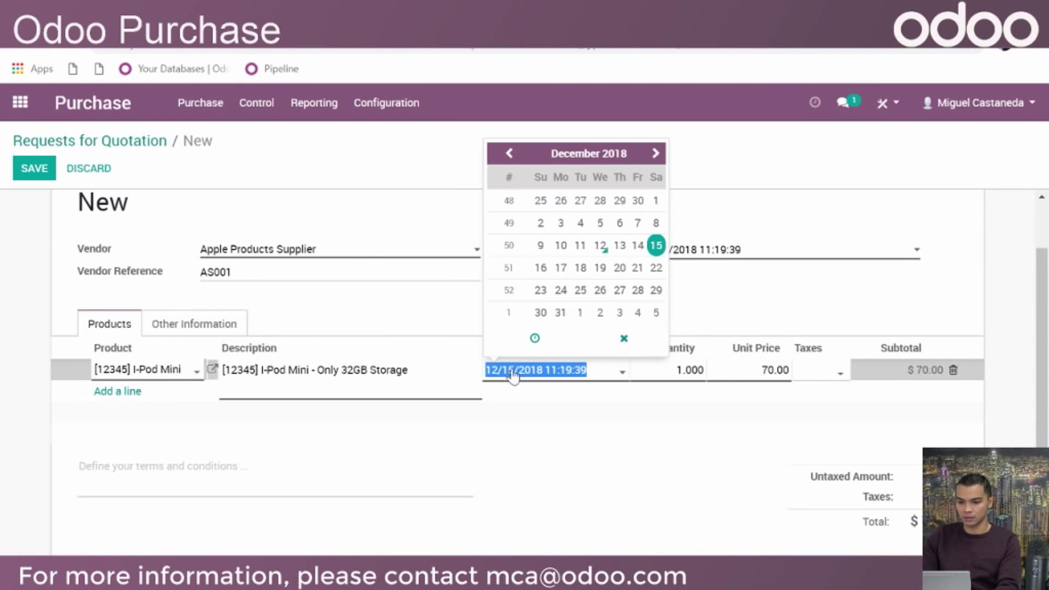
click(434, 304)
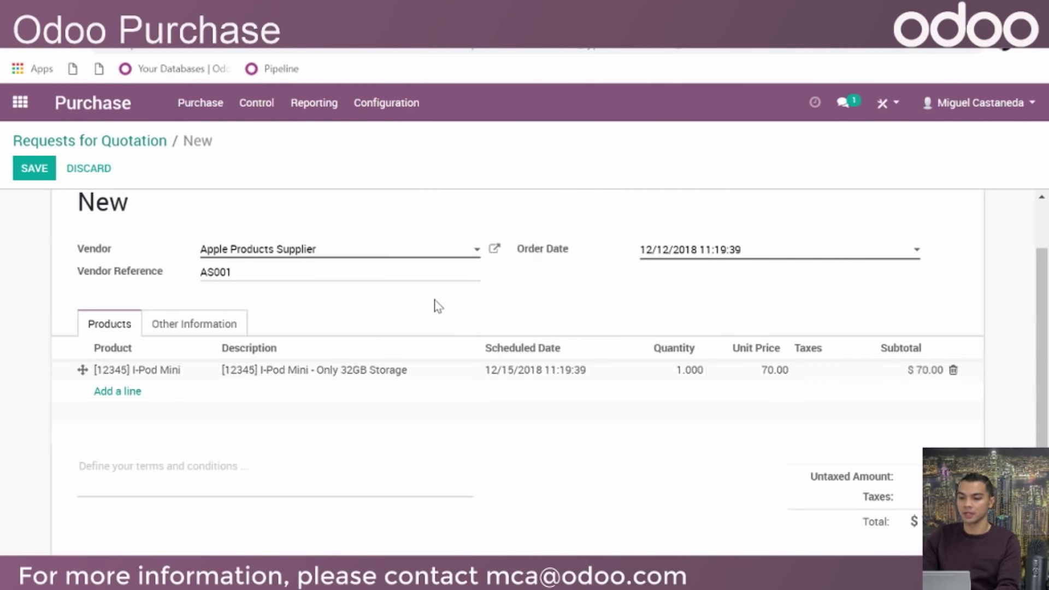
click(677, 373)
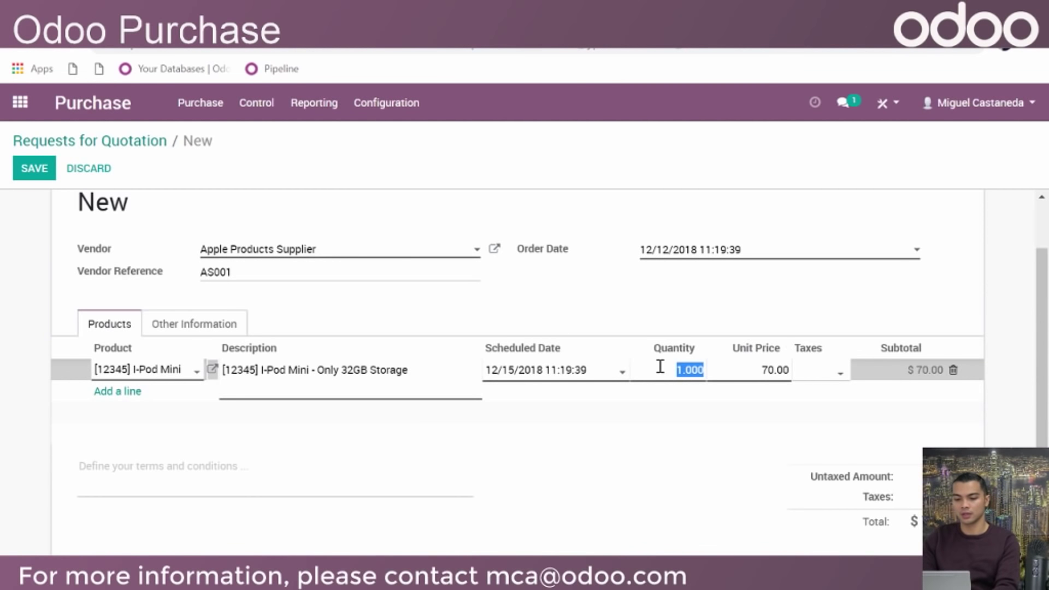
text(5)
click(742, 316)
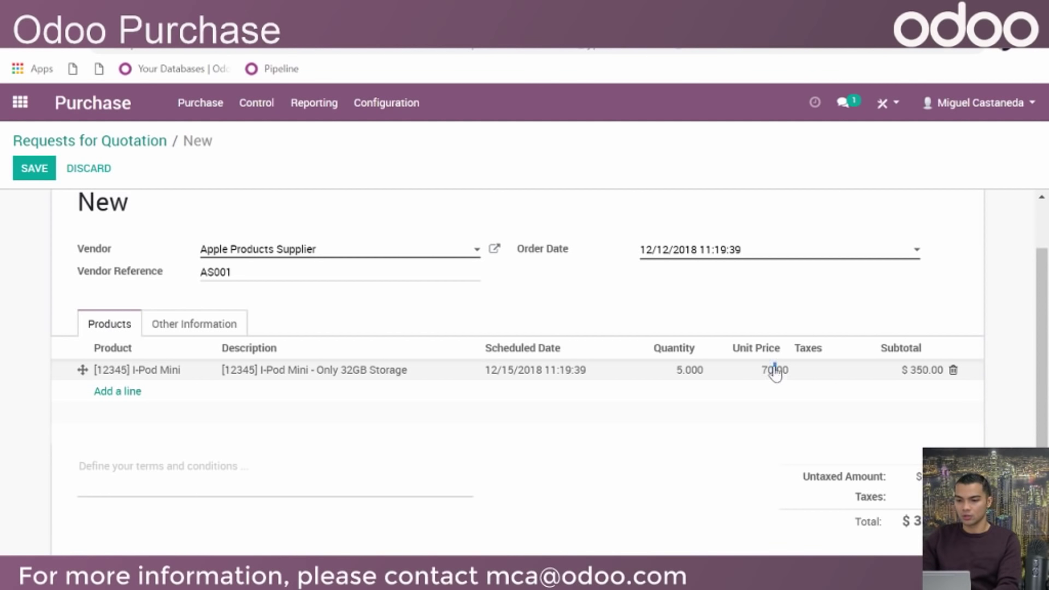
click(773, 369)
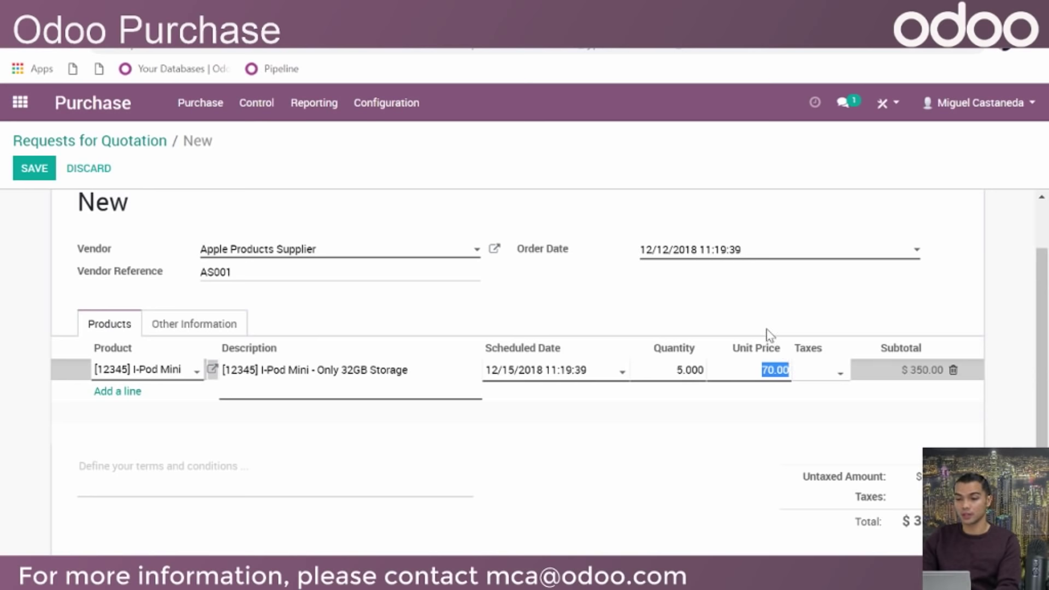
click(746, 300)
Leave the line without taxes, giving a $350.00 total
click(835, 374)
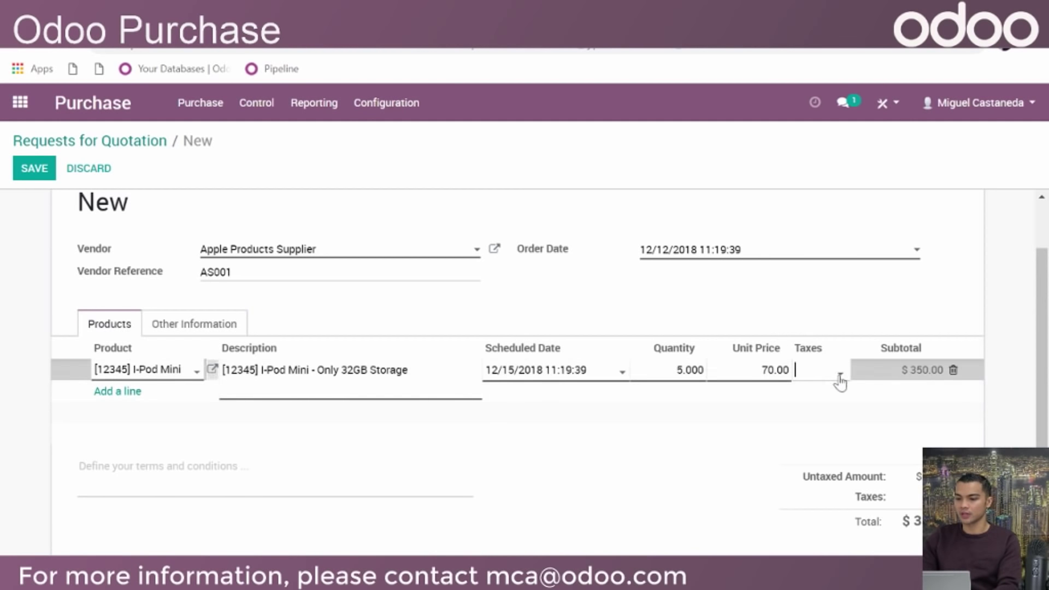
click(836, 376)
click(832, 308)
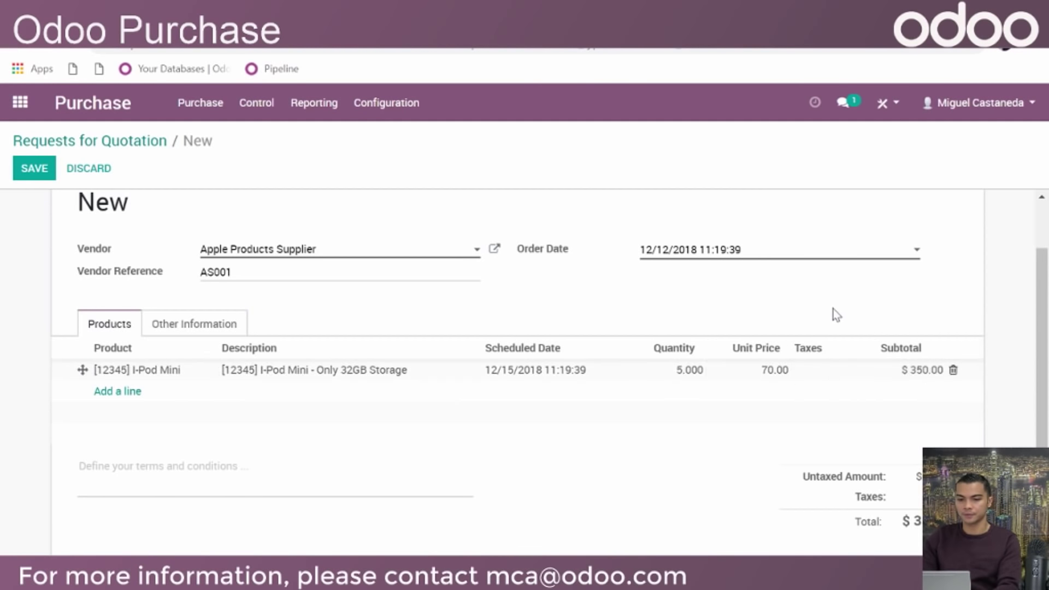
scroll(650, 452, down, 3)
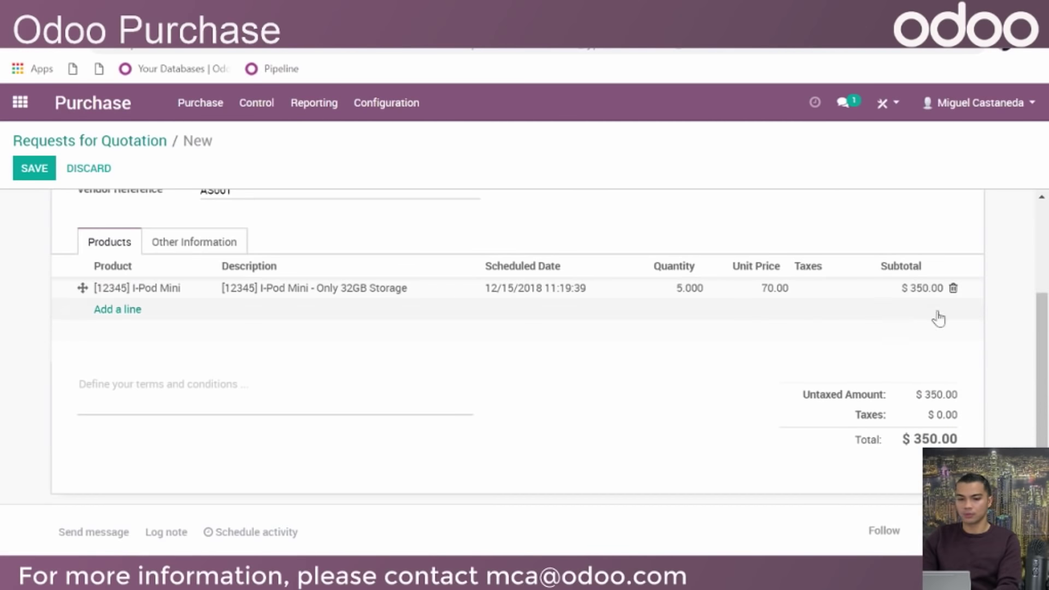
scroll(649, 453, up, 5)
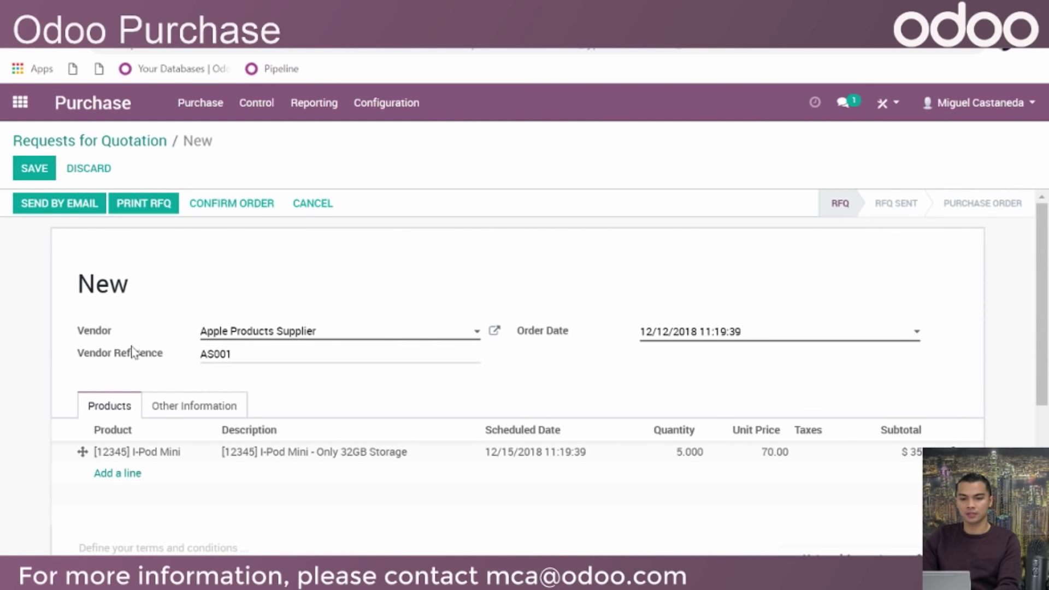
Save the RFQ as PO00006 and open its email with RFQ_PO00006.pdf attached
click(55, 210)
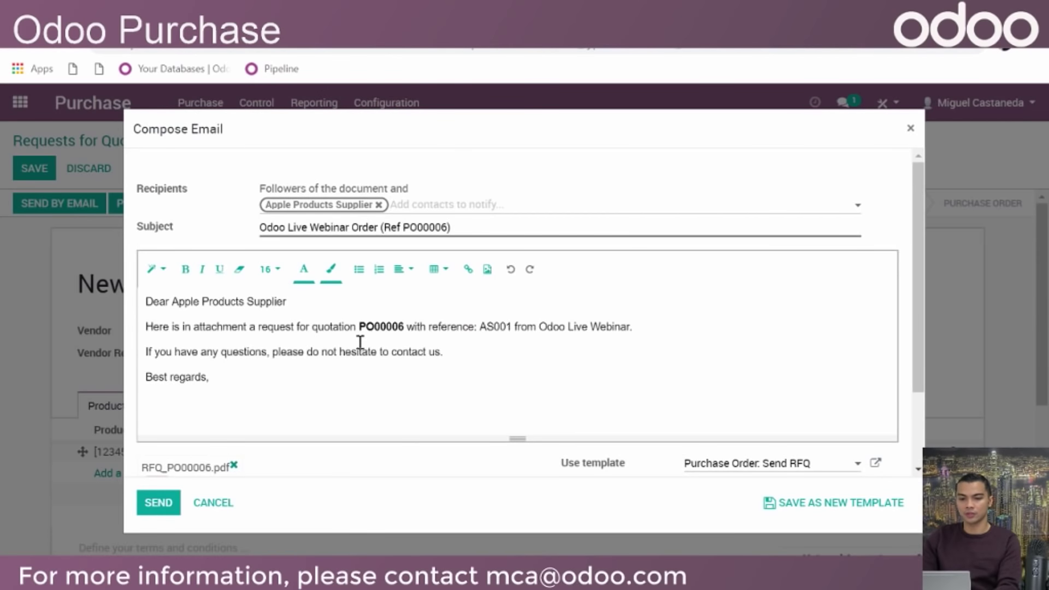
scroll(540, 382, down, 2)
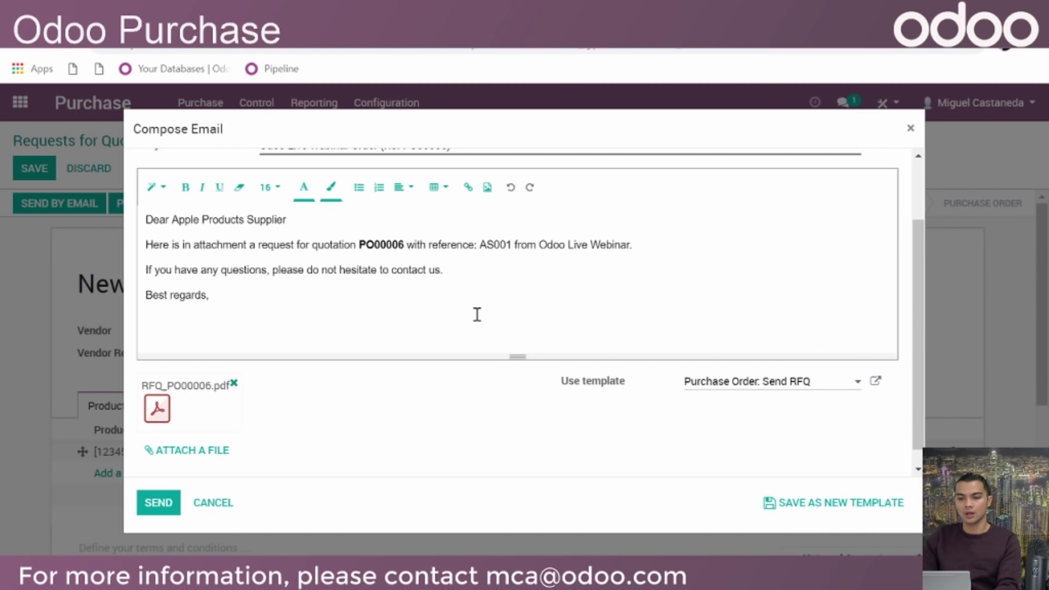
scroll(502, 333, up, 2)
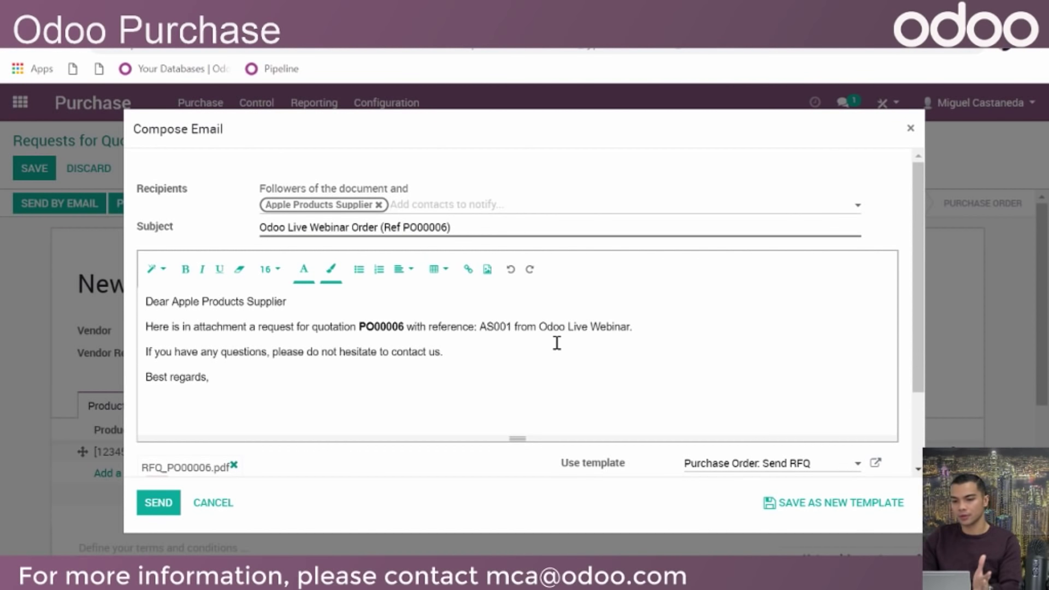
scroll(801, 424, down, 2)
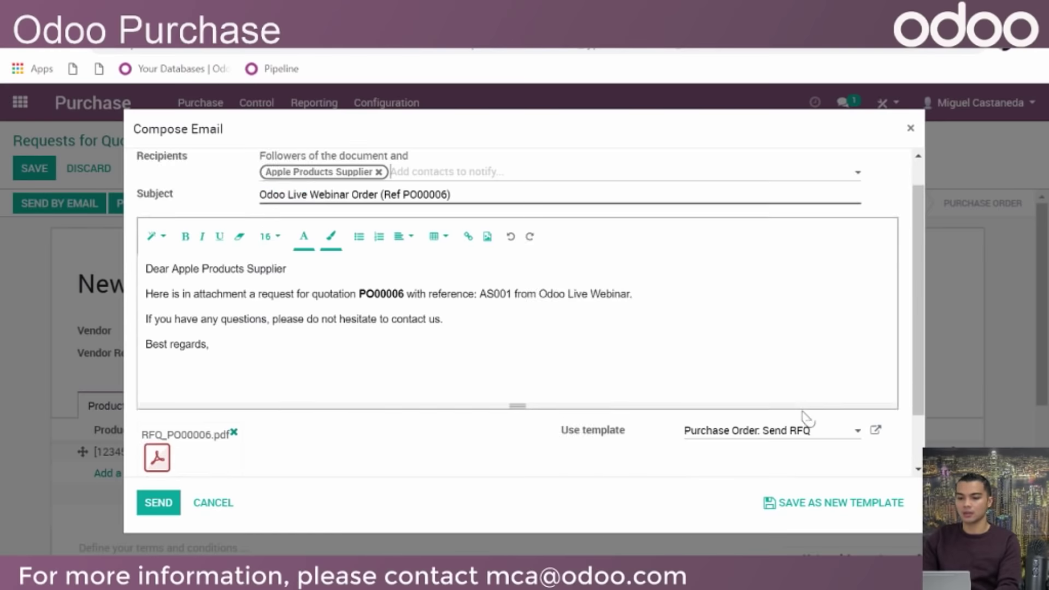
Add a new body line after 'contact us.' starting the note 'Keep in mind of the'
click(484, 273)
key(Return)
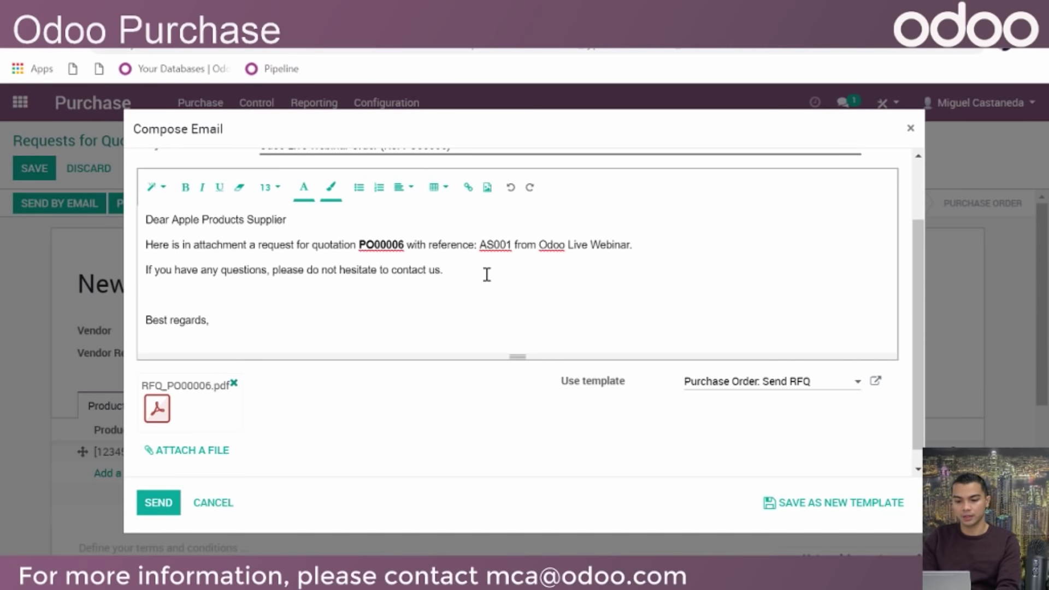
text(Just)
text(K)
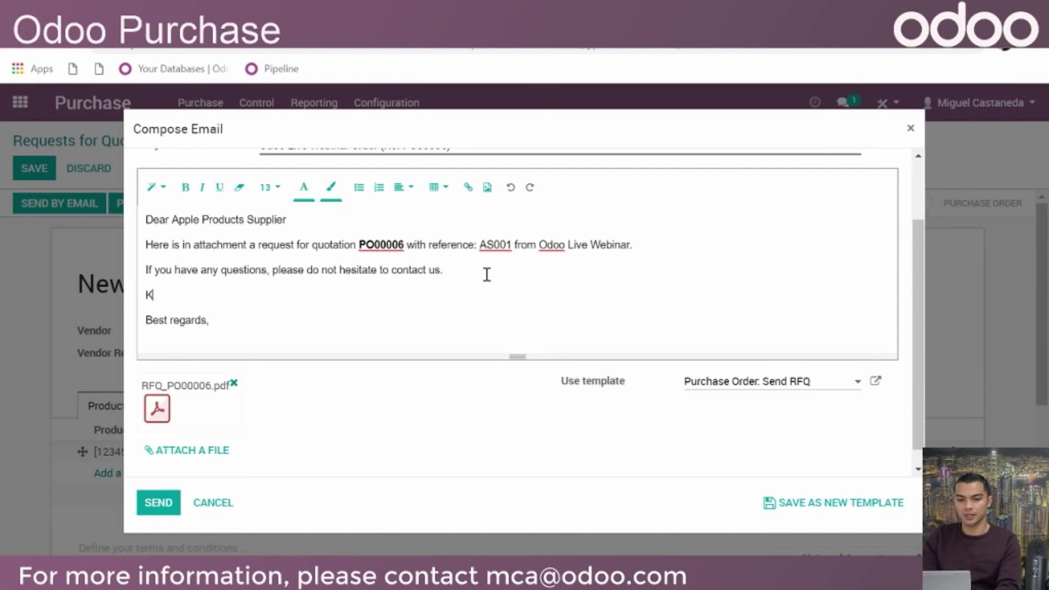
text(eep in mind of)
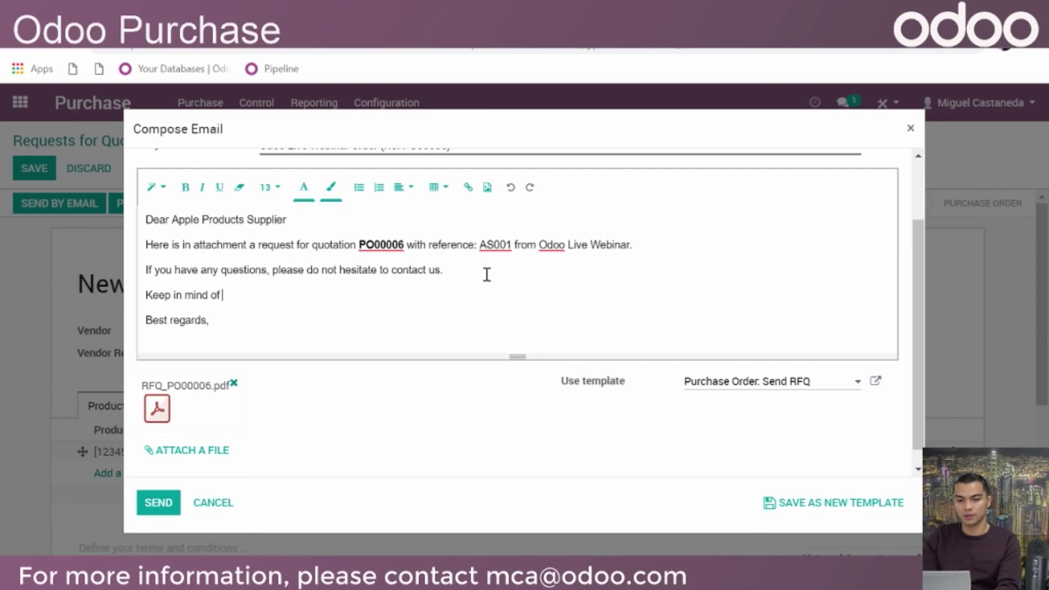
text( the)
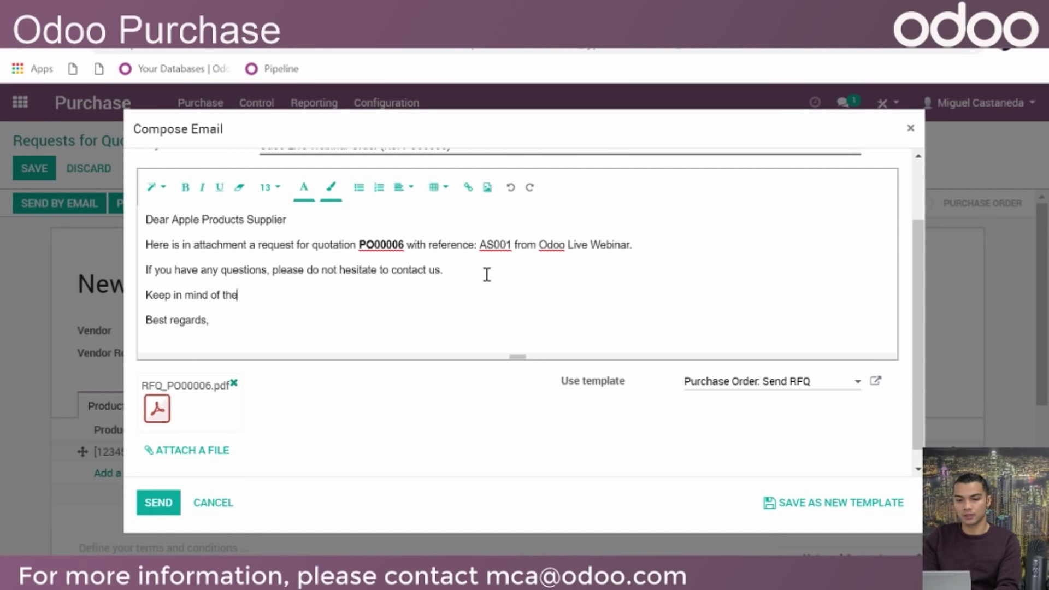
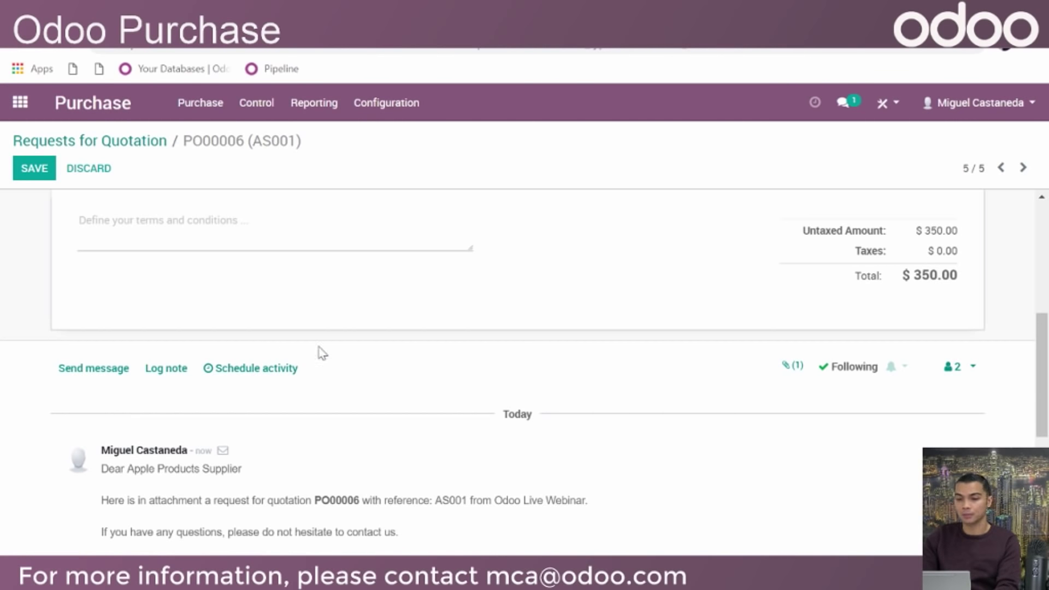
Confirm RFQ PO00006 for 5 I-Pod Minis as a purchase order
scroll(425, 329, up, 2)
scroll(455, 386, up, 2)
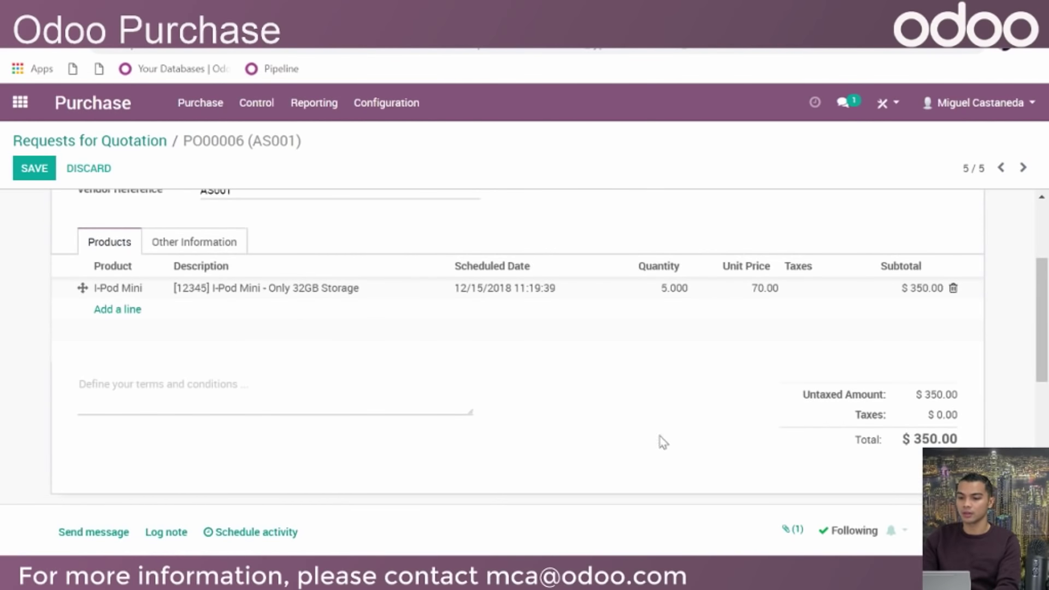
scroll(709, 303, up, 4)
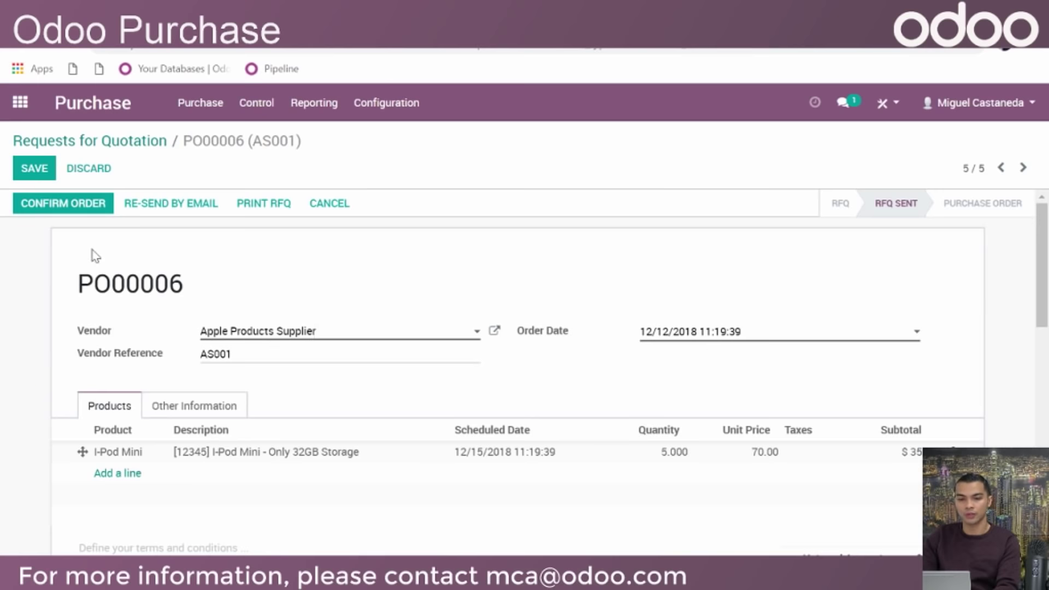
click(74, 210)
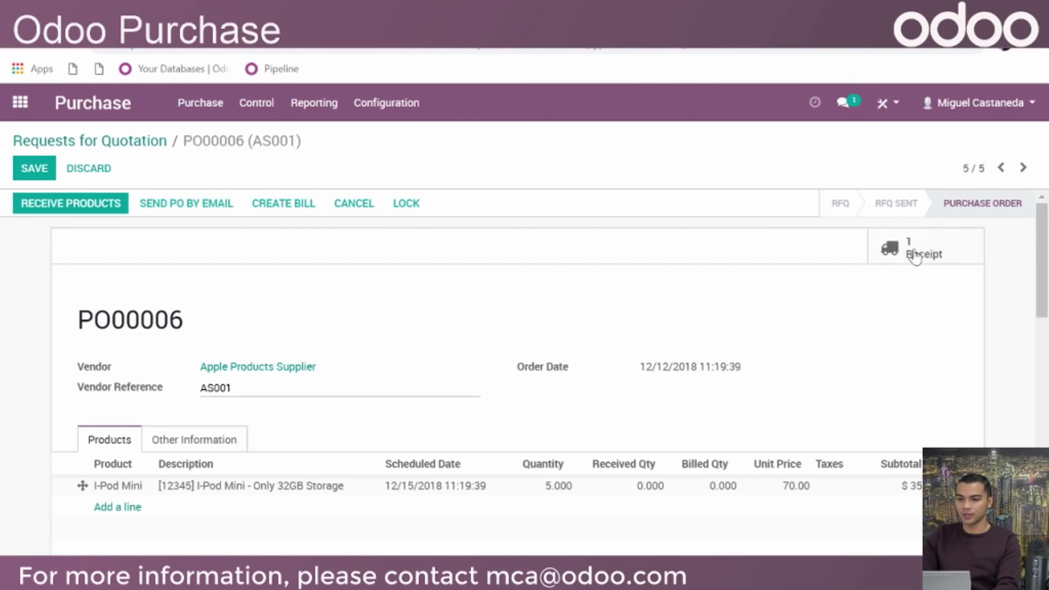
Check PO00006's pending receipt and its 0.000 received and billed quantities
scroll(770, 265, down, 2)
scroll(744, 276, up, 2)
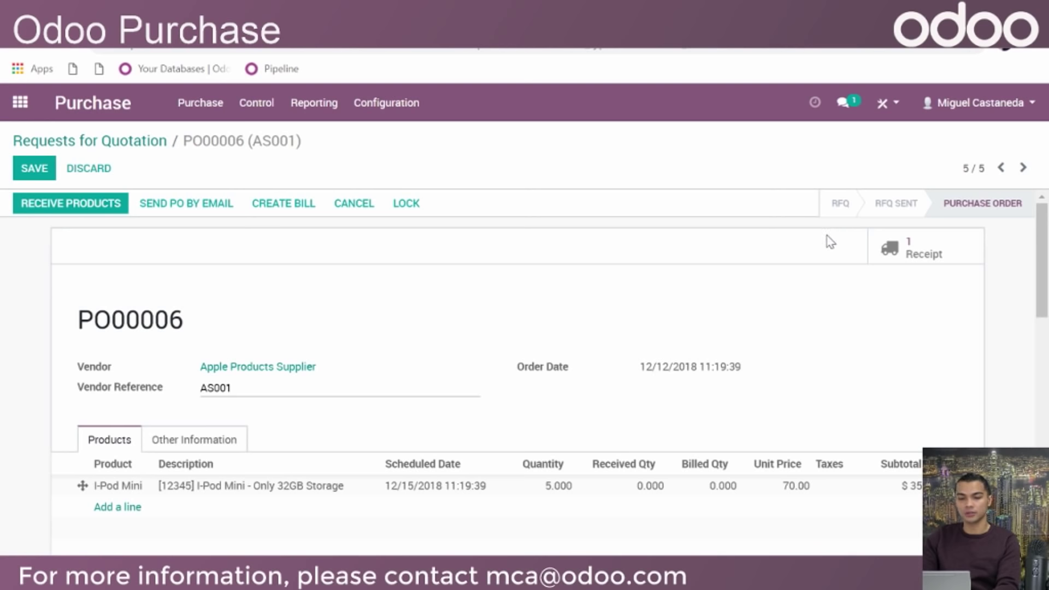
Validate receipt WH/IN/00003 for all 5 I-Pod Minis and return to PO00006
click(906, 247)
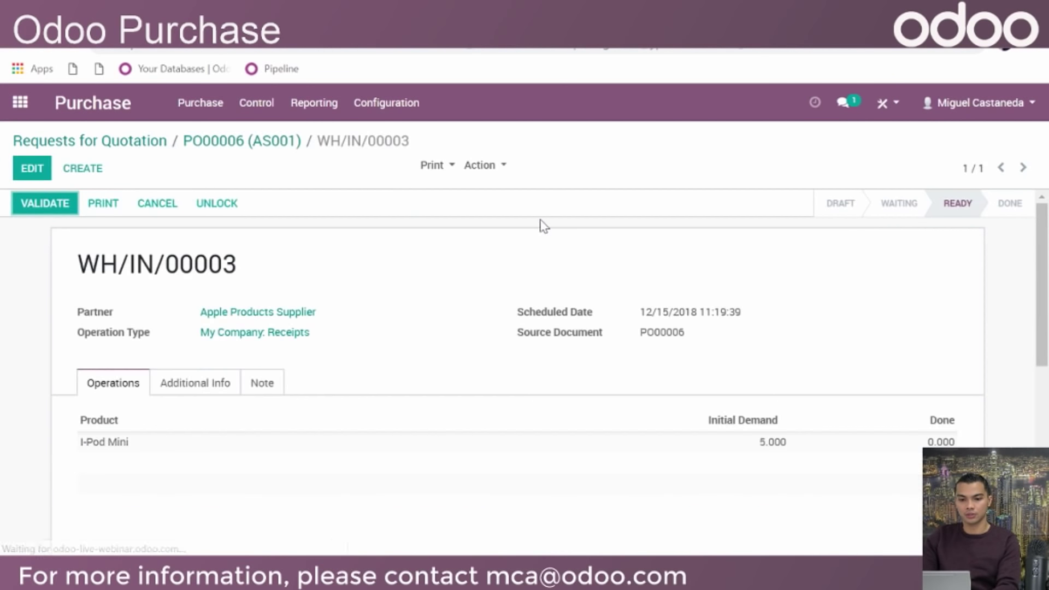
scroll(529, 252, down, 2)
scroll(546, 276, up, 2)
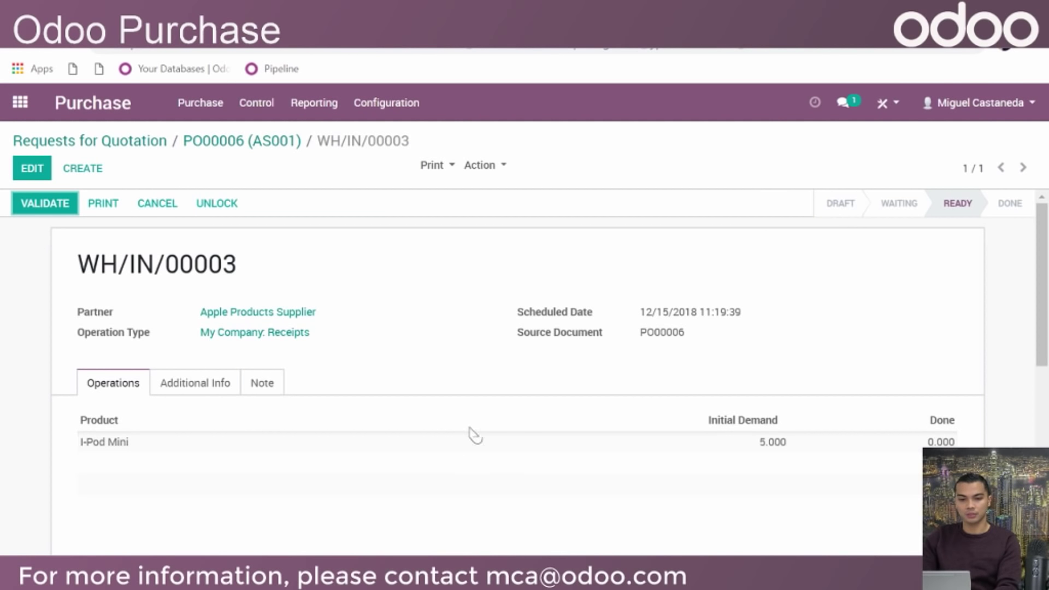
click(55, 208)
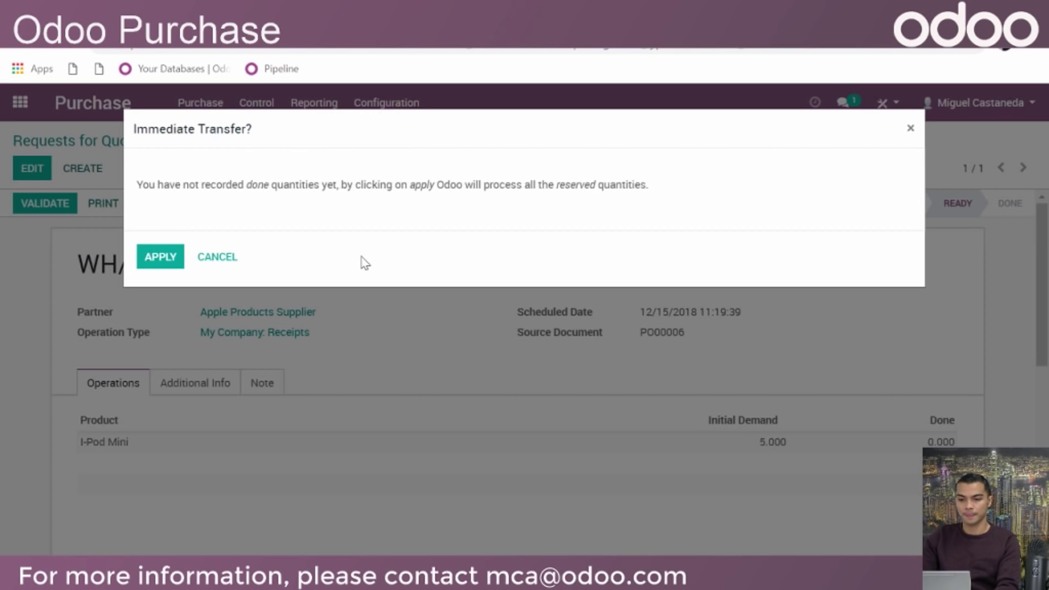
click(160, 263)
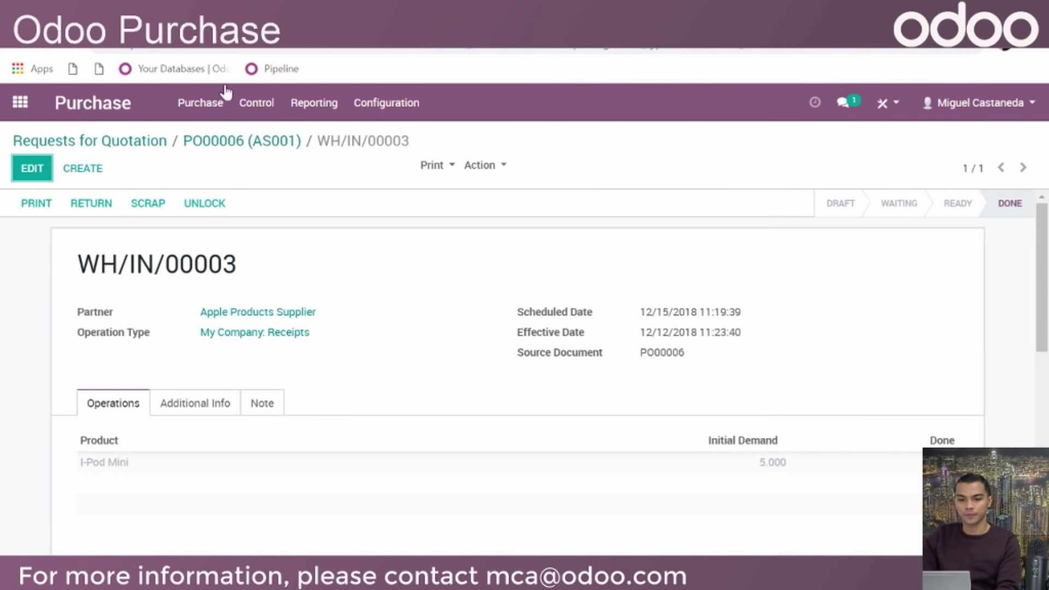
click(279, 141)
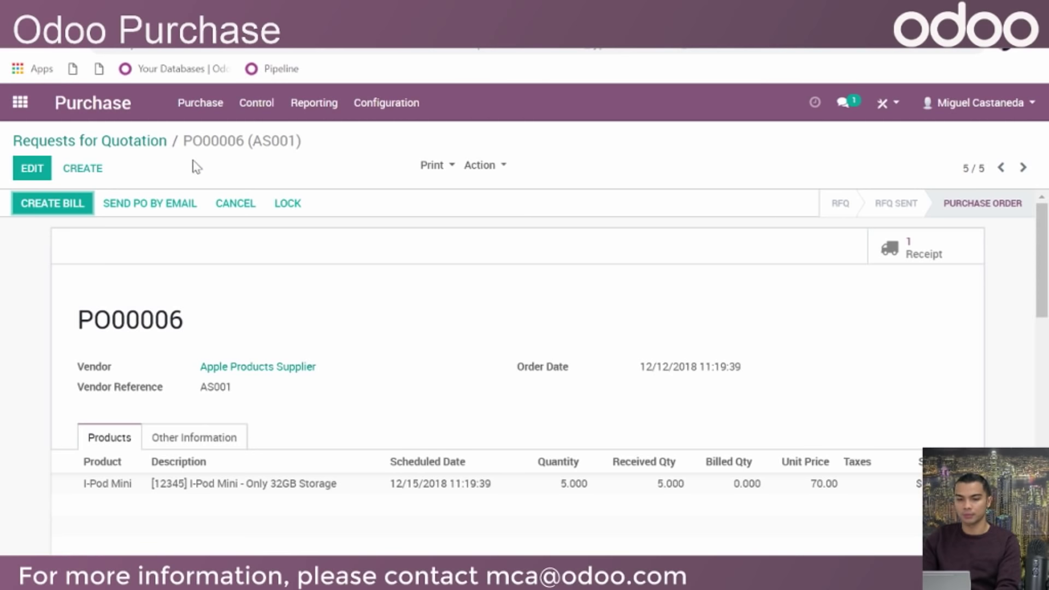
Go back to the Requests for Quotation list and switch to the Sales app
click(134, 147)
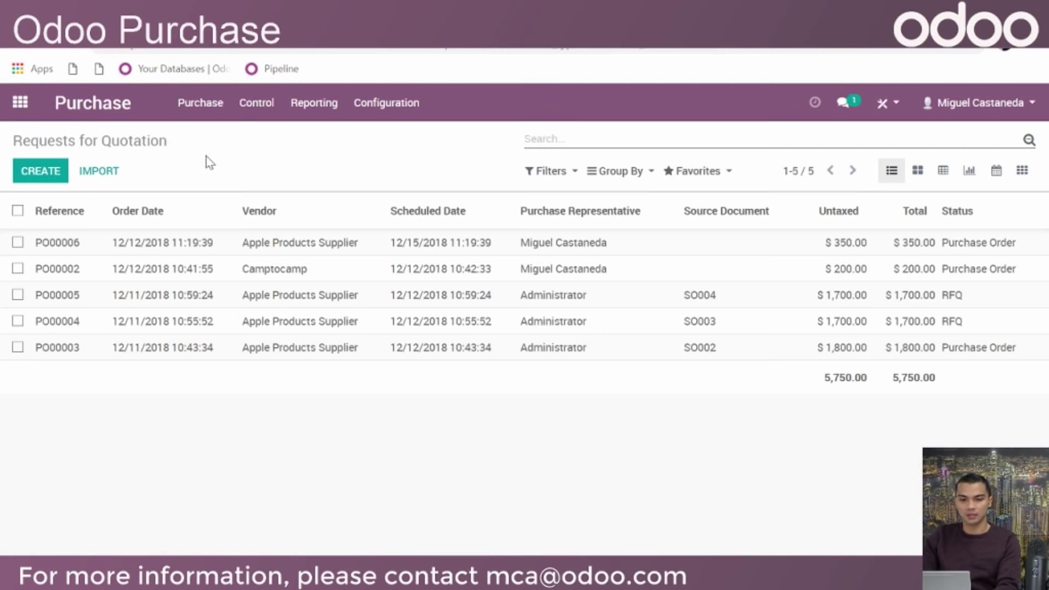
click(19, 103)
click(473, 224)
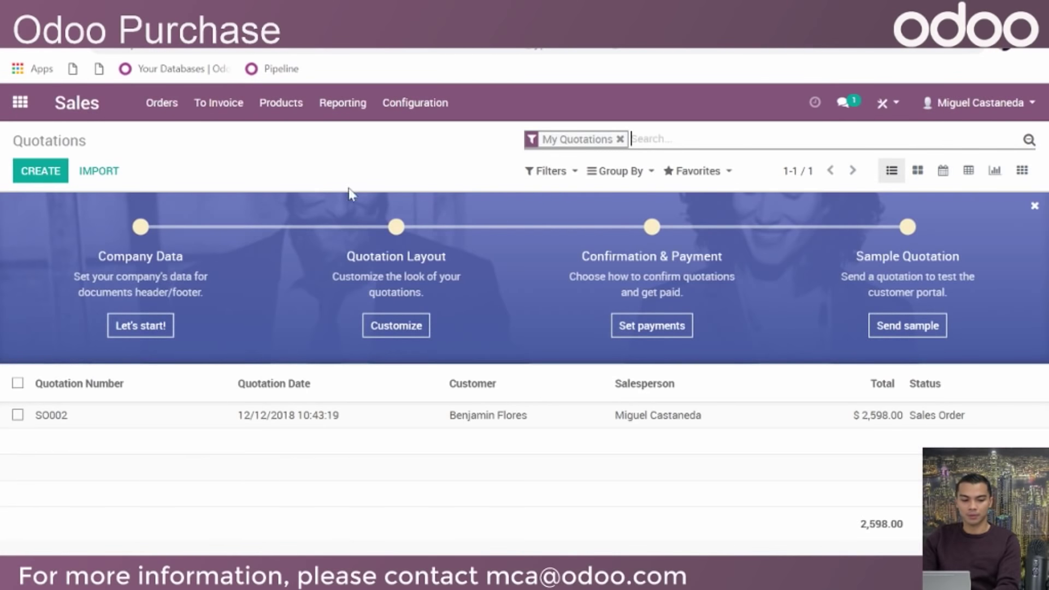
Open the Apple I-Book product from the Sales product list
click(281, 110)
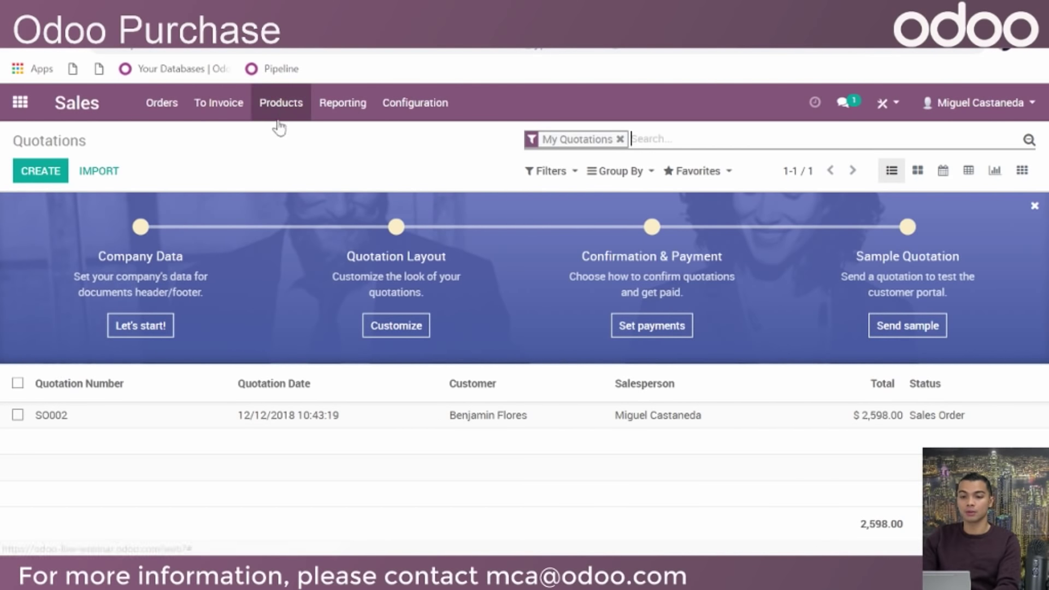
click(301, 144)
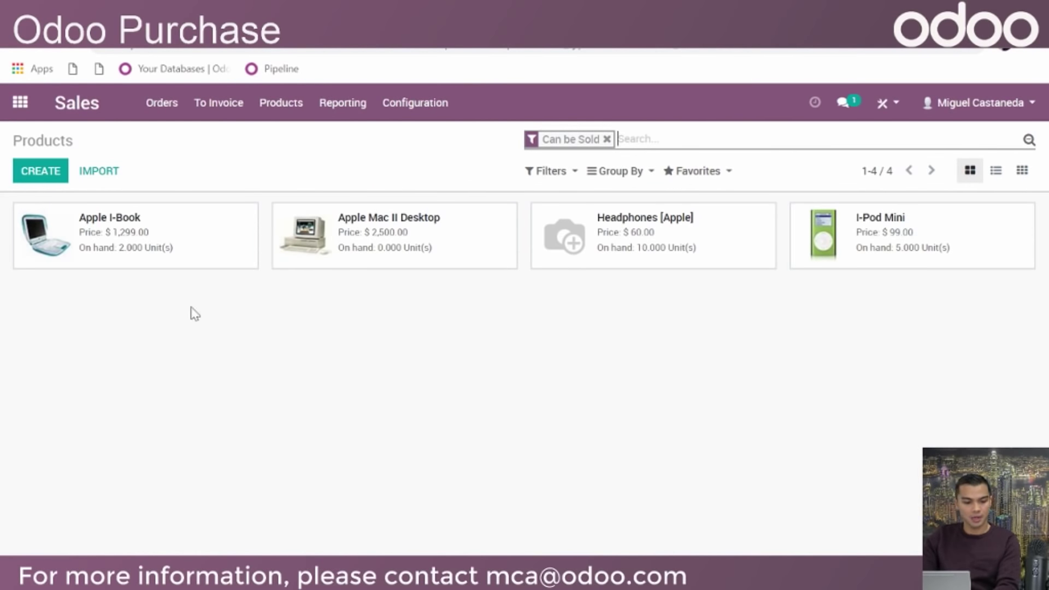
click(213, 252)
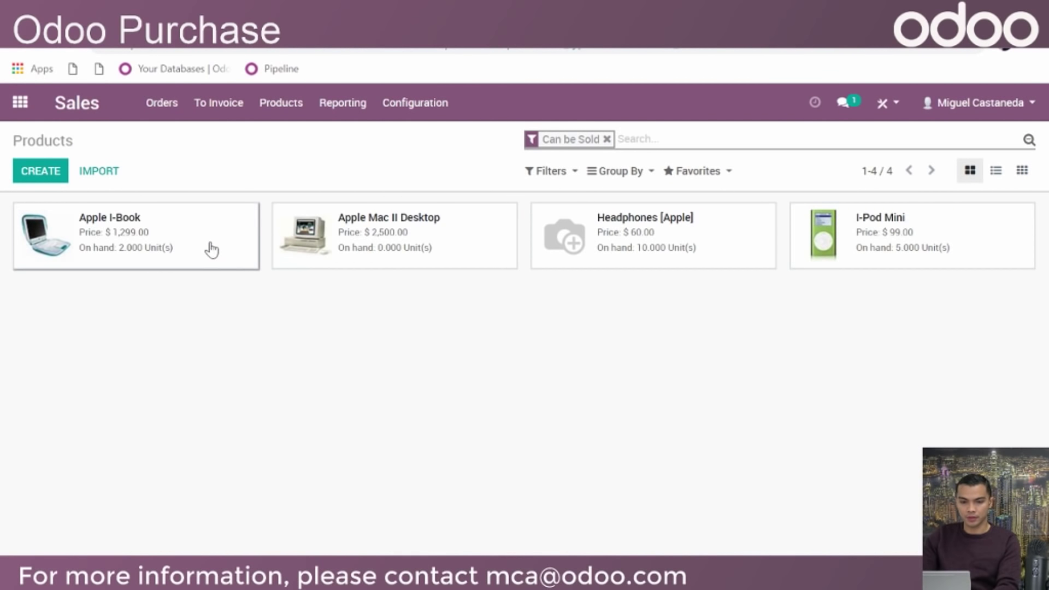
scroll(117, 227, down, 2)
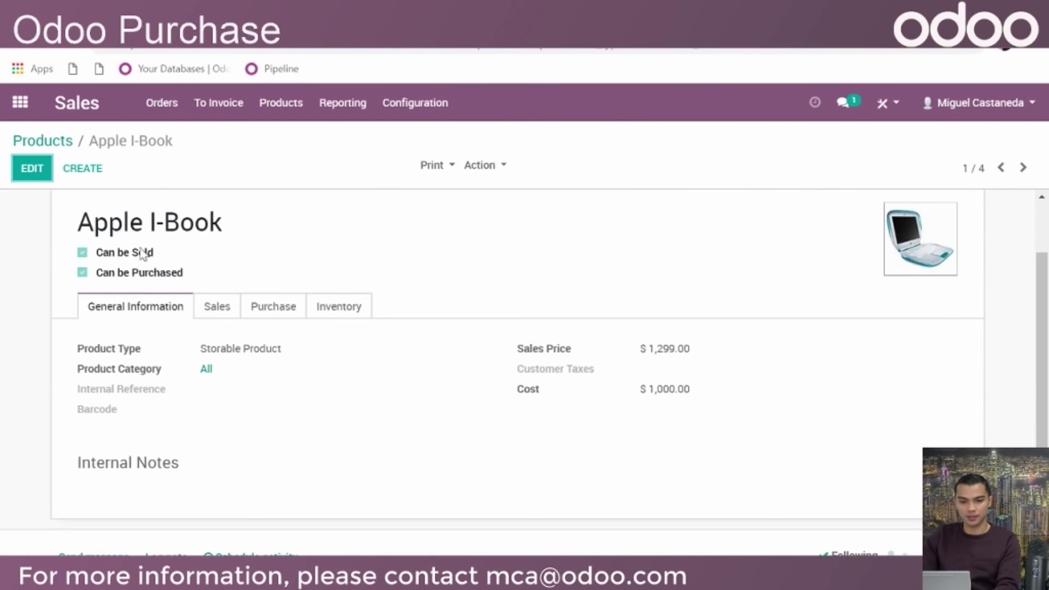
Enable the Make To Order and Buy routes on Apple I-Book and save it
click(31, 168)
scroll(306, 226, up, 3)
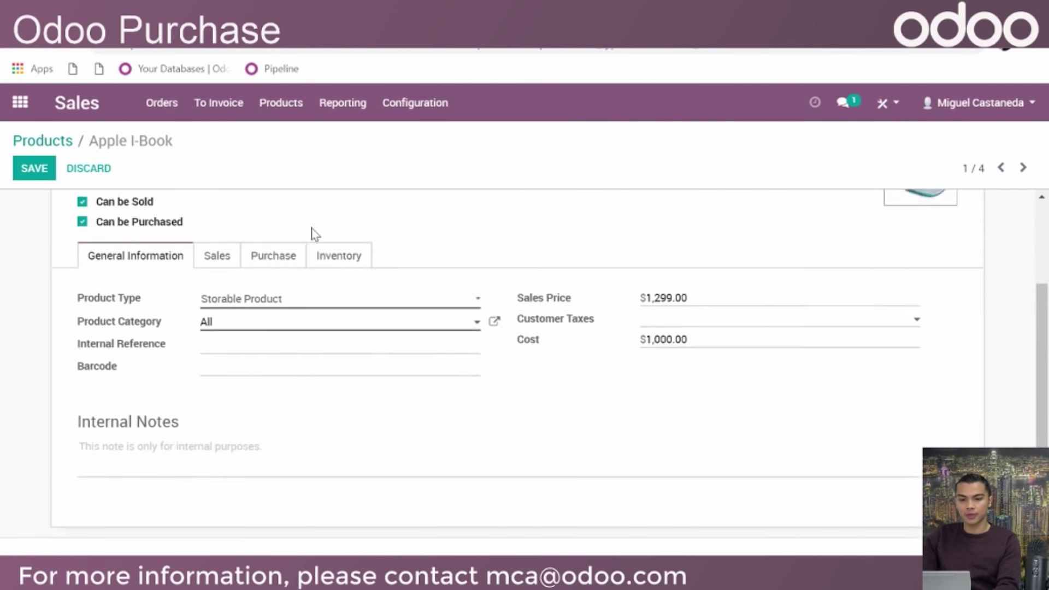
click(343, 329)
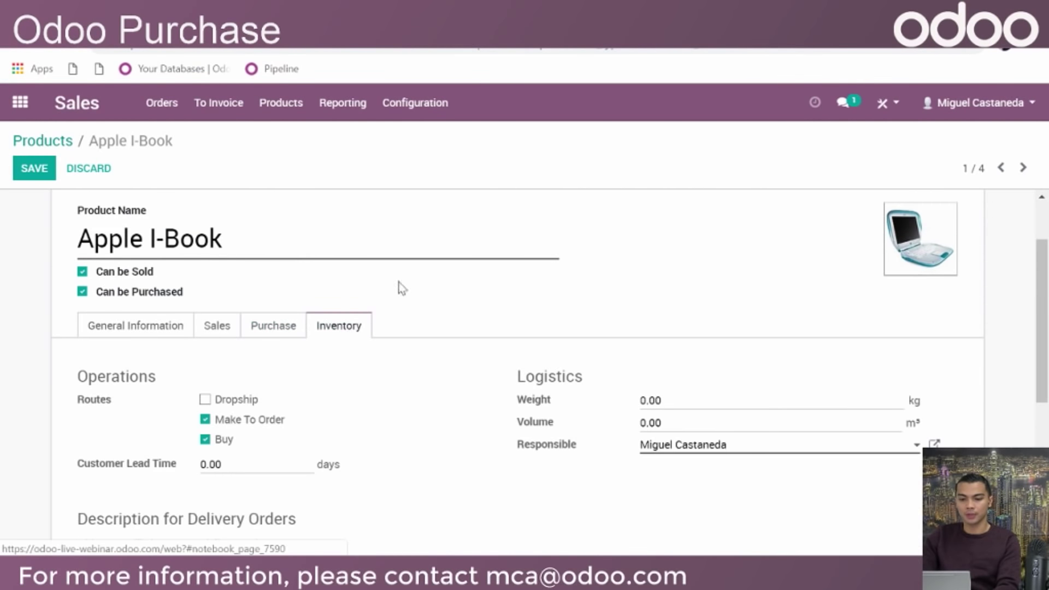
scroll(458, 339, up, 2)
scroll(461, 333, down, 2)
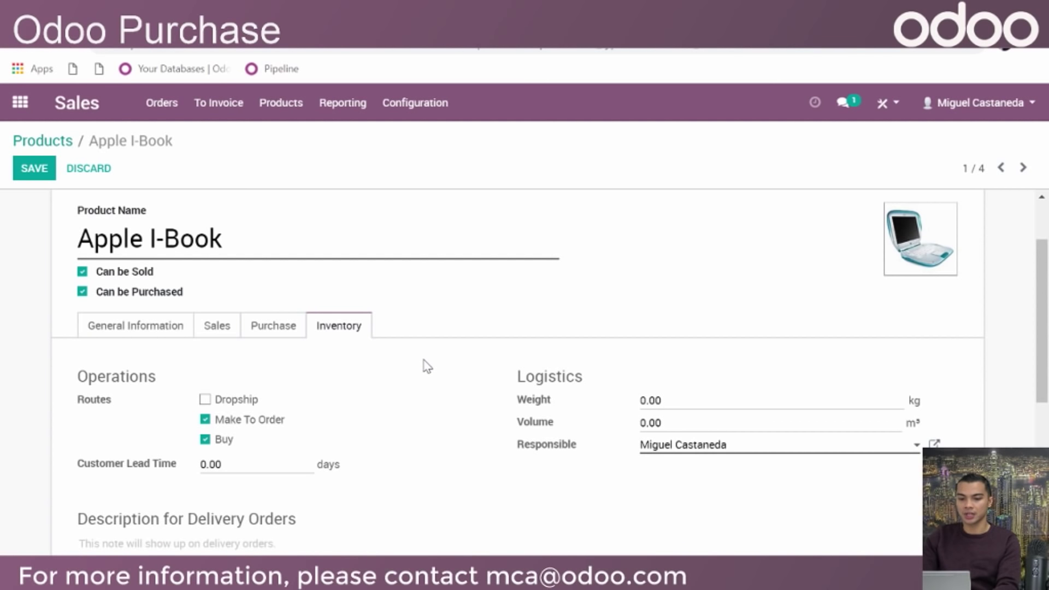
scroll(421, 371, up, 2)
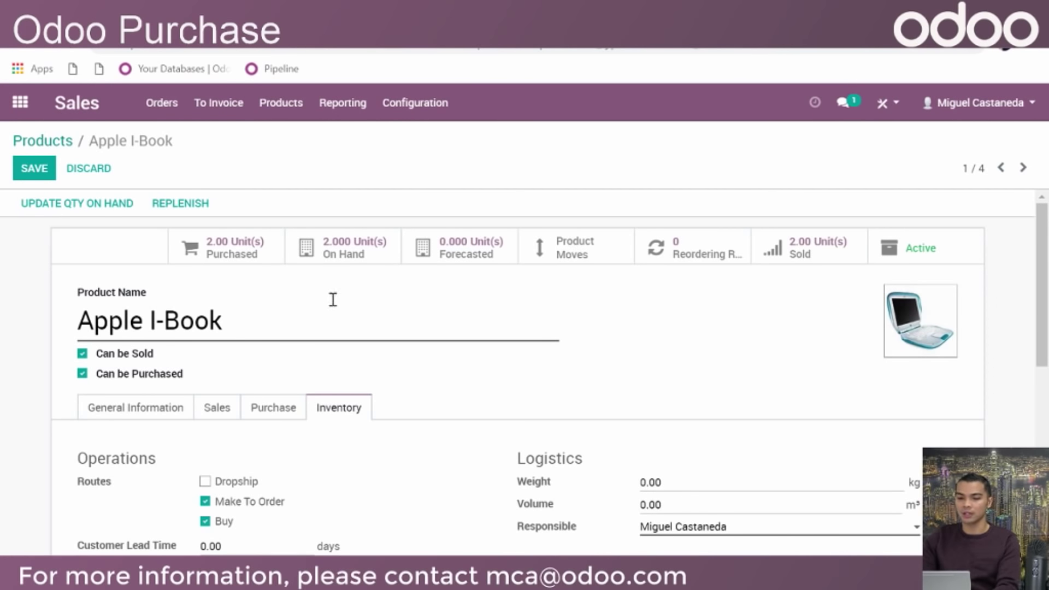
scroll(475, 379, down, 1)
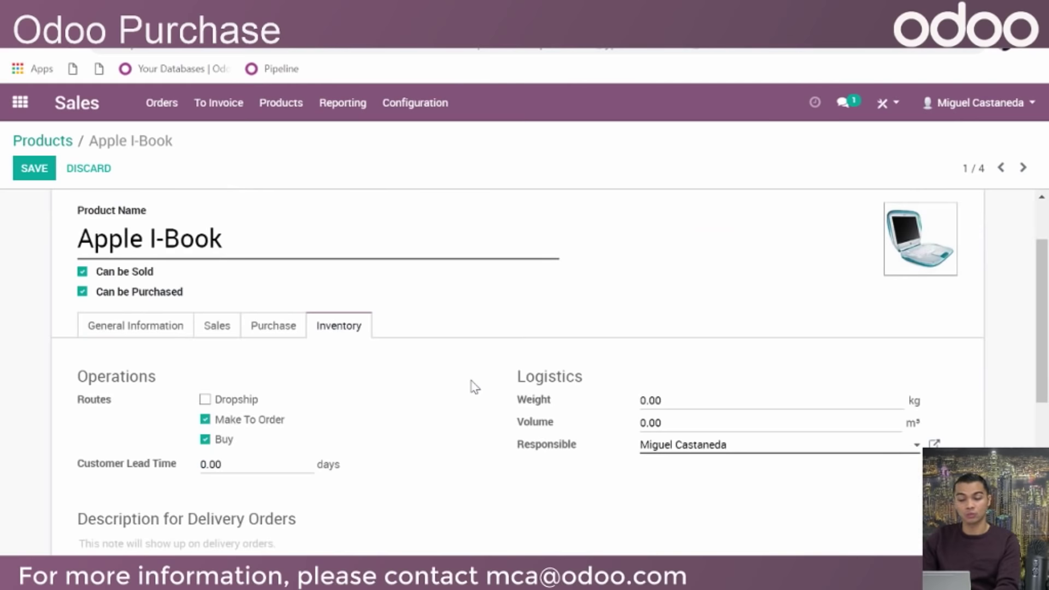
scroll(371, 401, down, 1)
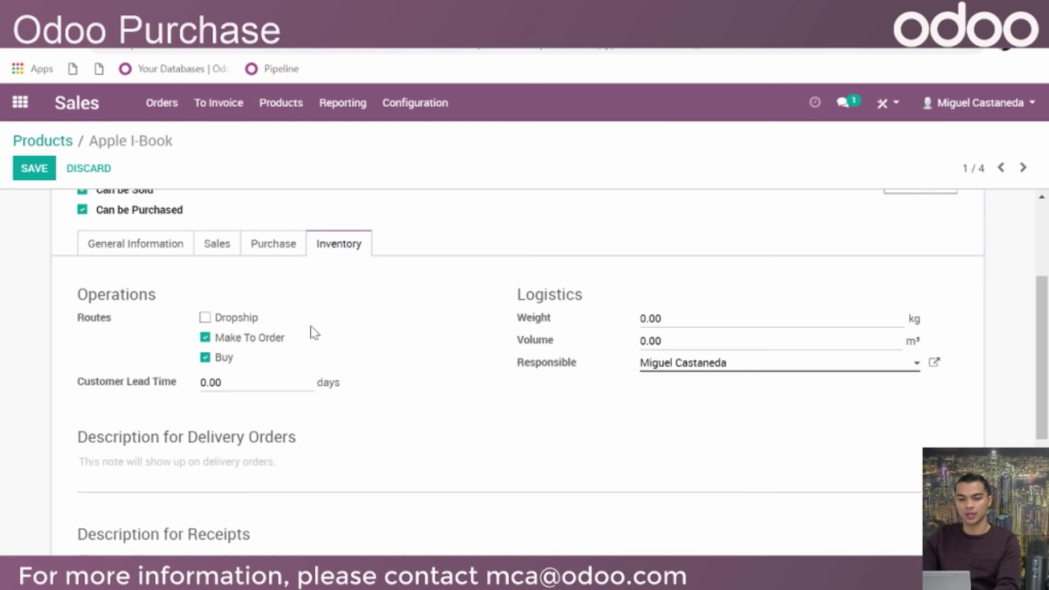
click(36, 164)
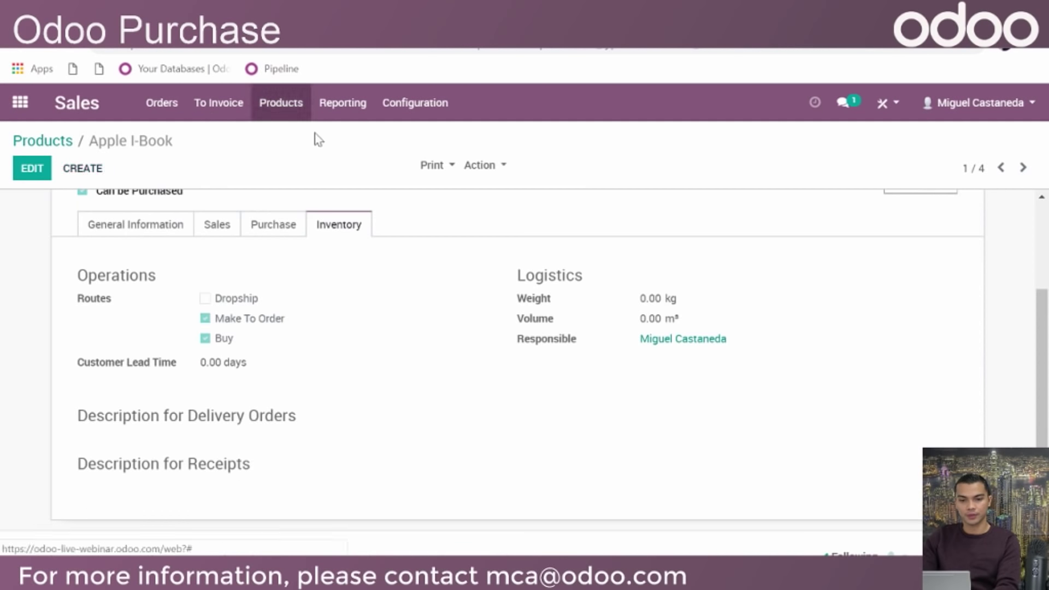
click(152, 103)
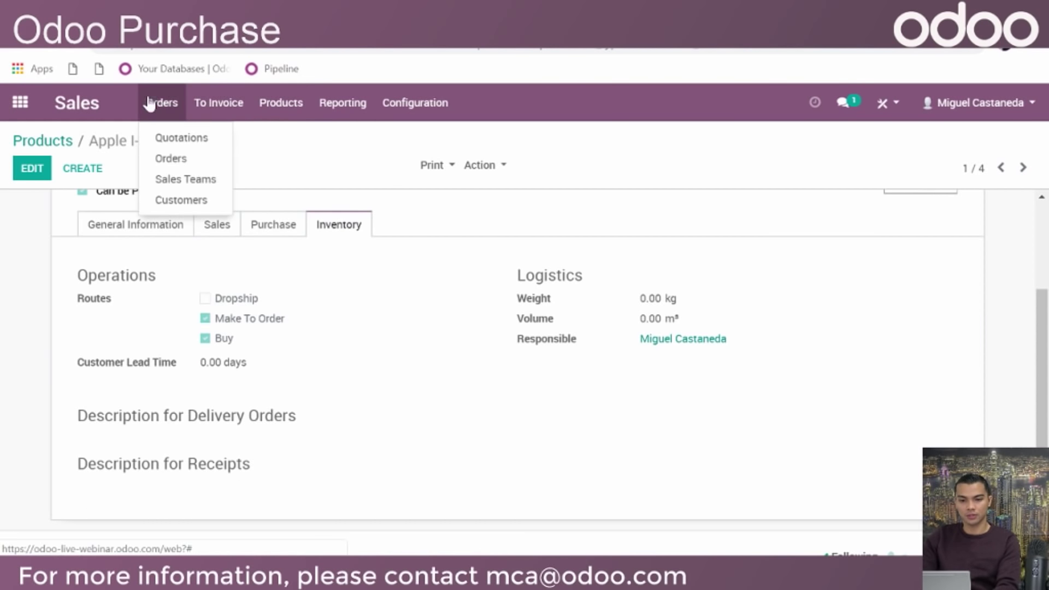
Start a new quotation for the chosen customer, without a quotation template
click(183, 160)
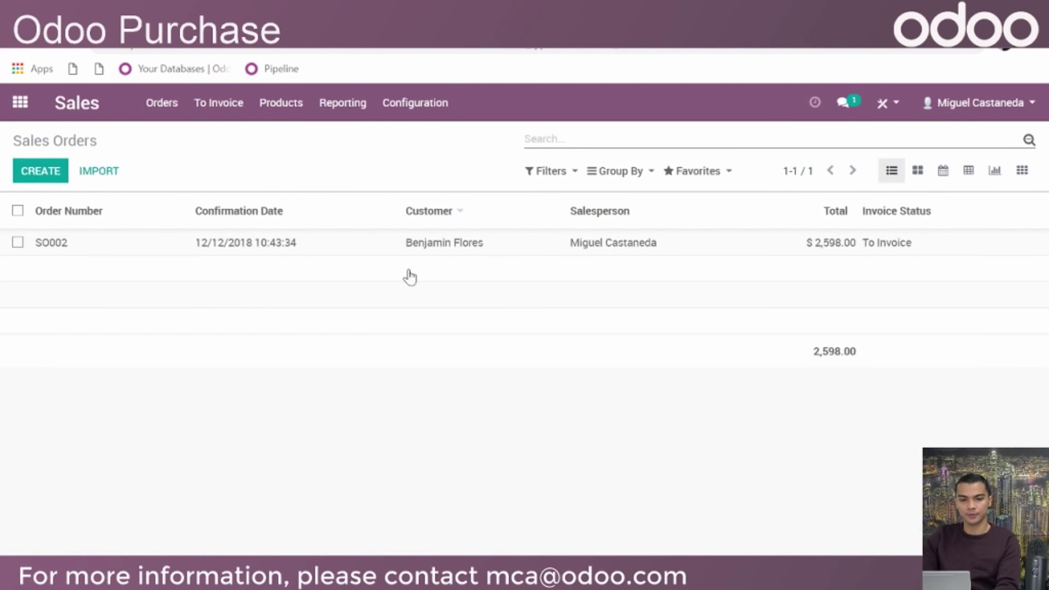
click(52, 176)
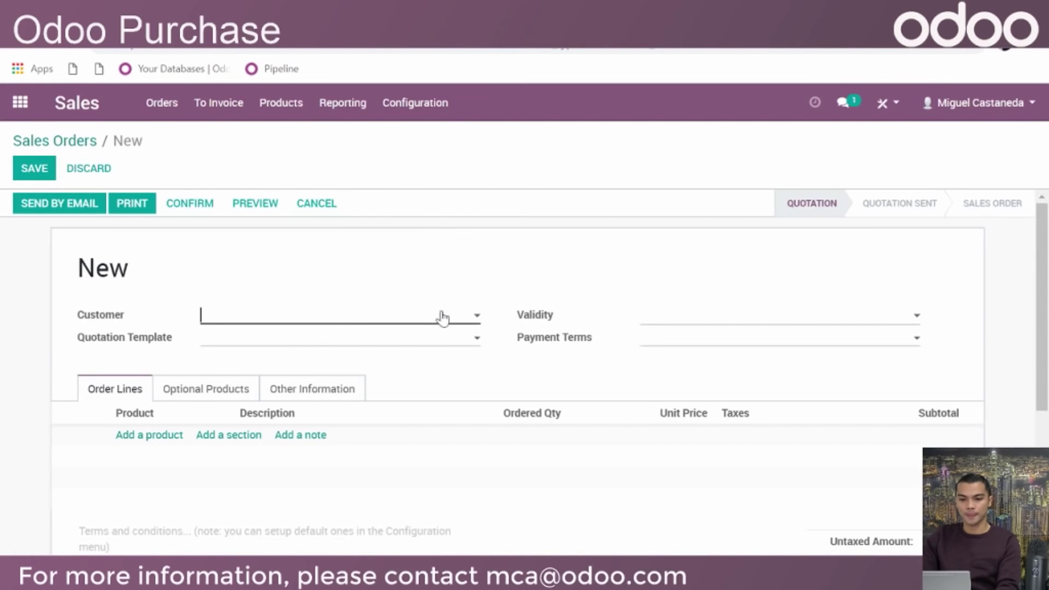
click(443, 315)
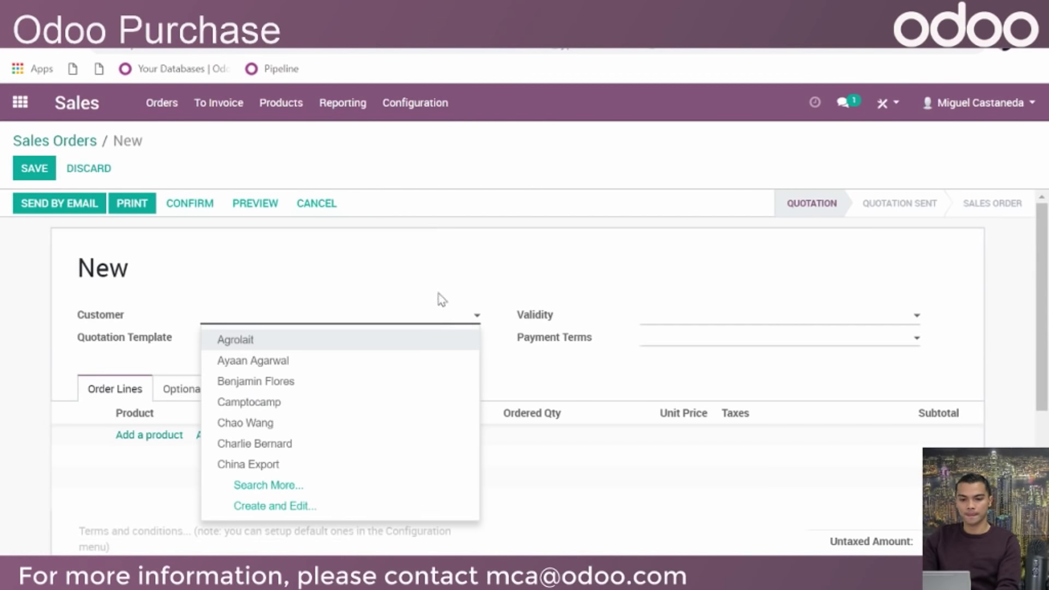
click(347, 373)
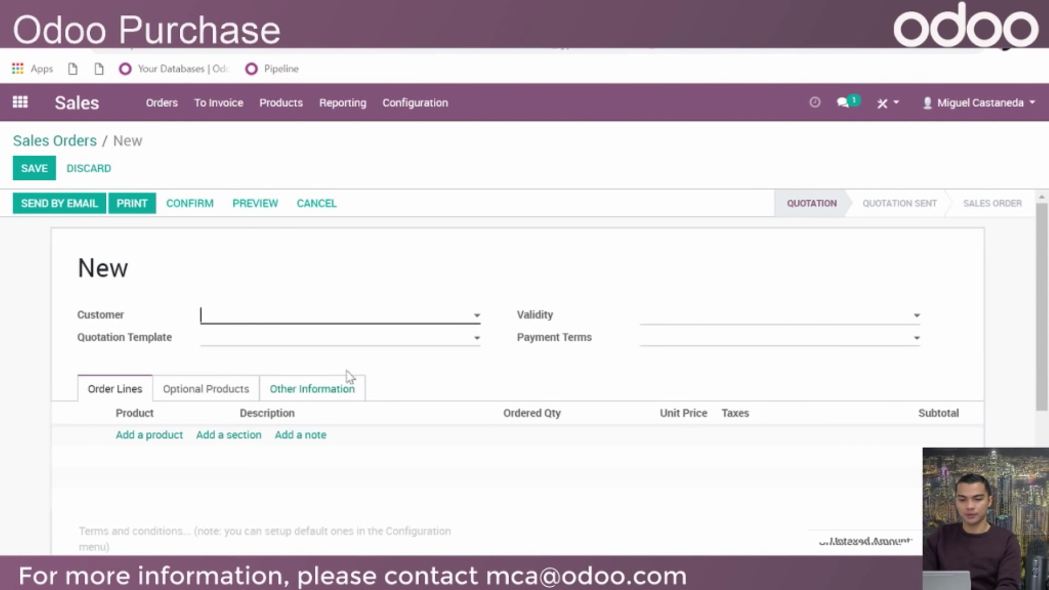
scroll(469, 255, down, 2)
click(446, 259)
click(418, 201)
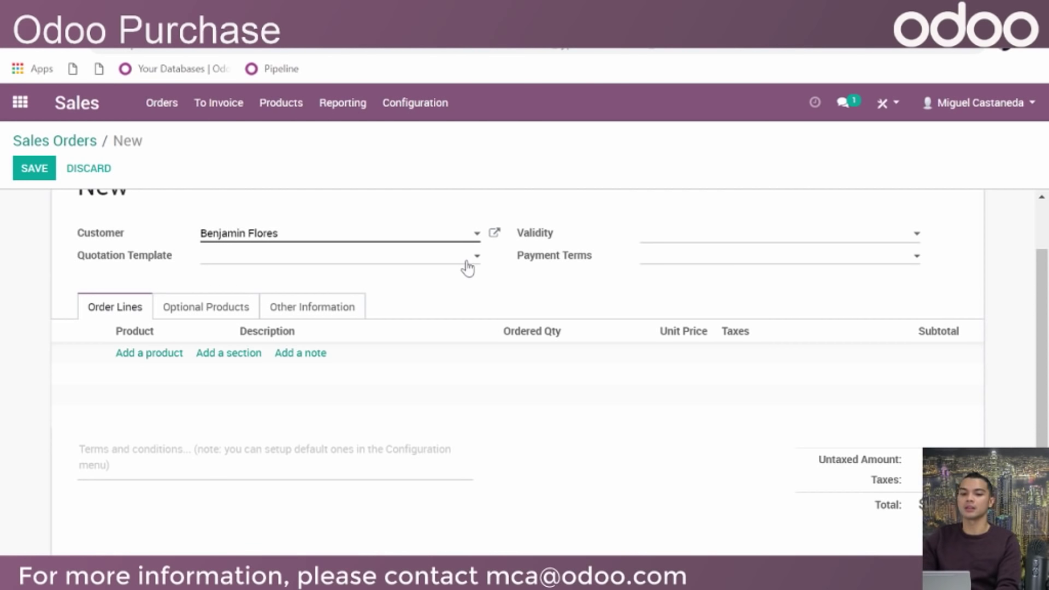
Make the quotation valid until 12/31/2018 with 2 Months payment terms
click(680, 236)
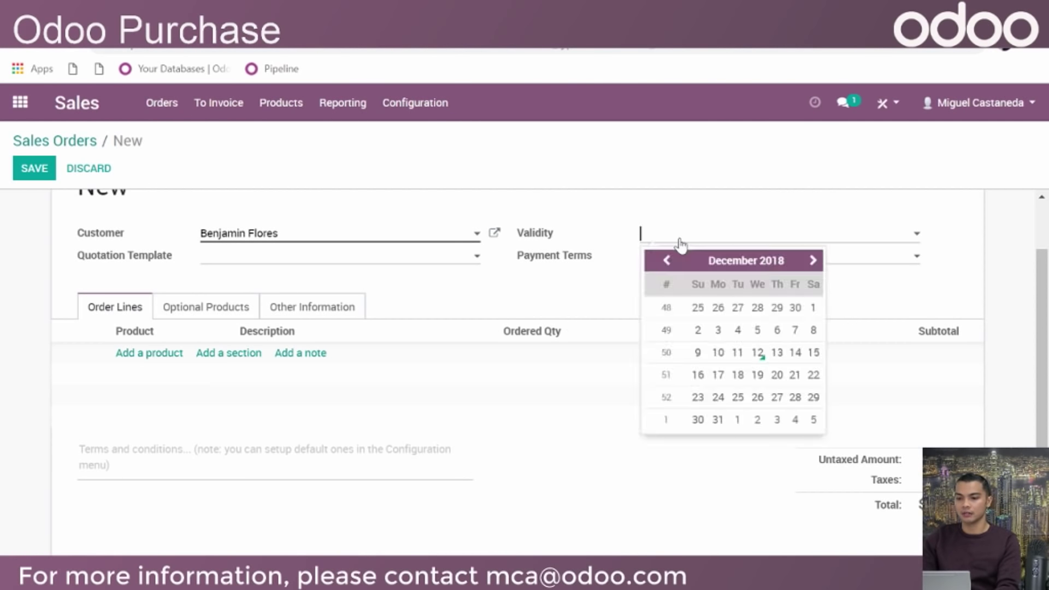
click(717, 419)
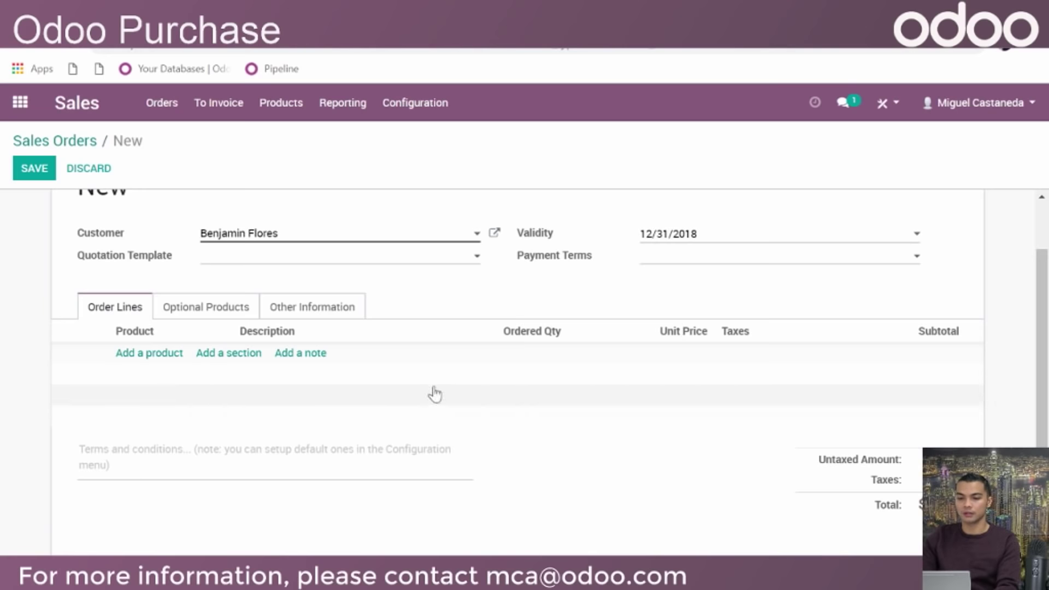
click(667, 257)
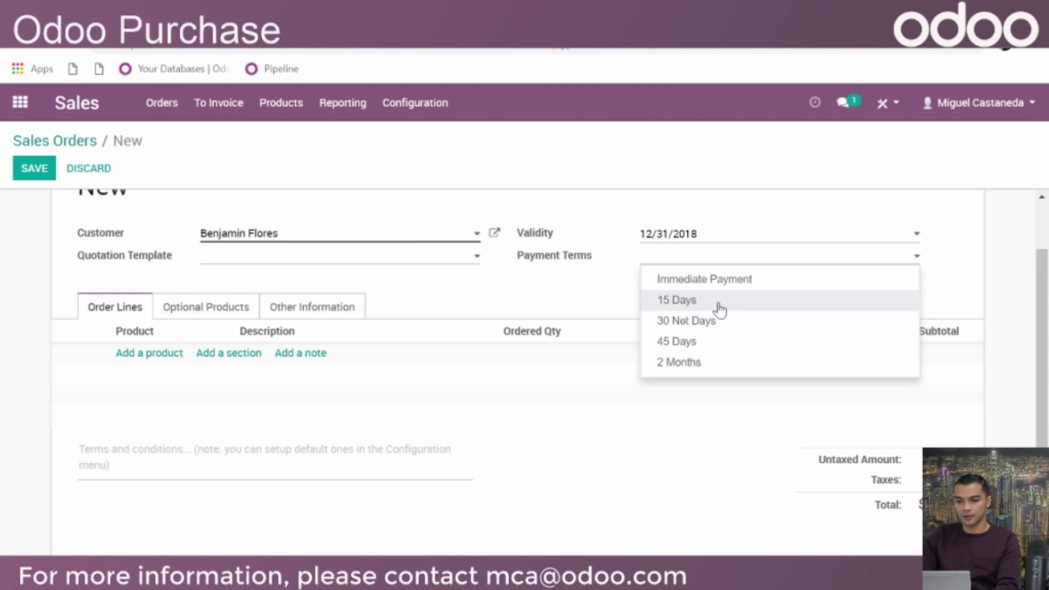
click(716, 302)
click(673, 261)
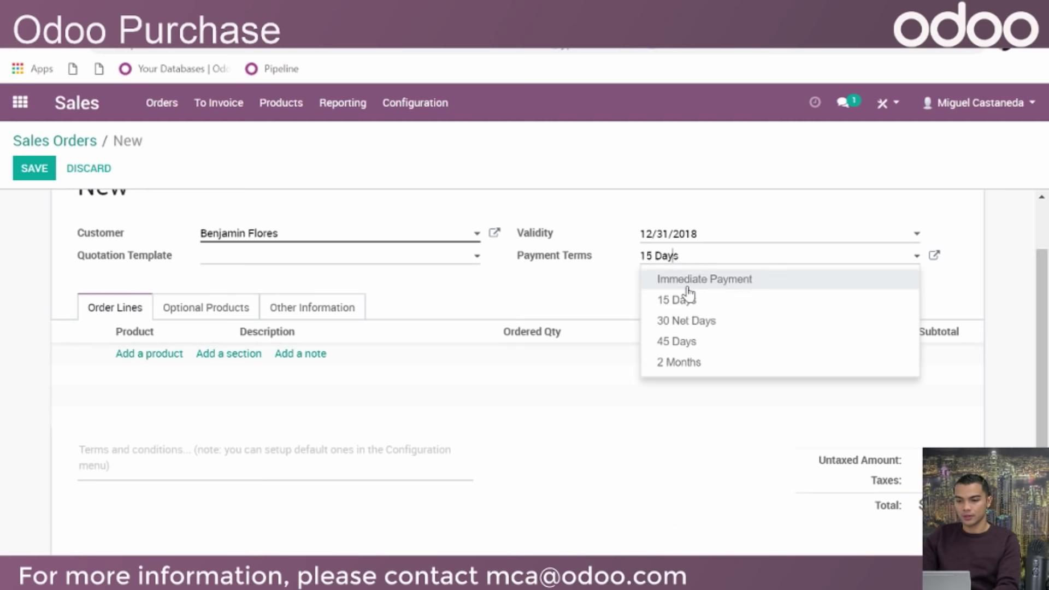
click(725, 364)
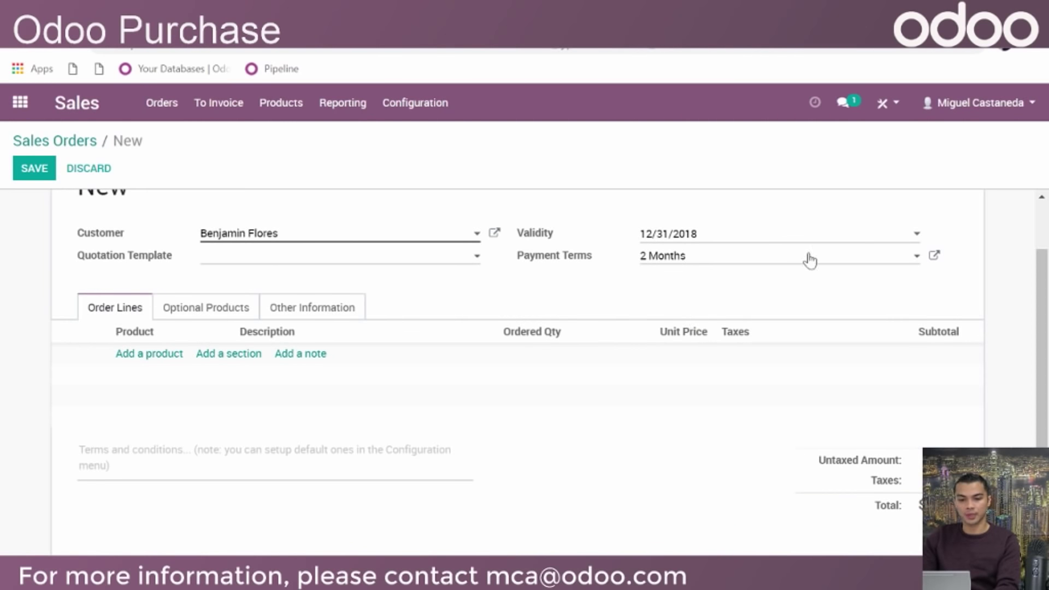
Start an empty product line on the quotation
scroll(253, 320, up, 1)
scroll(389, 391, down, 1)
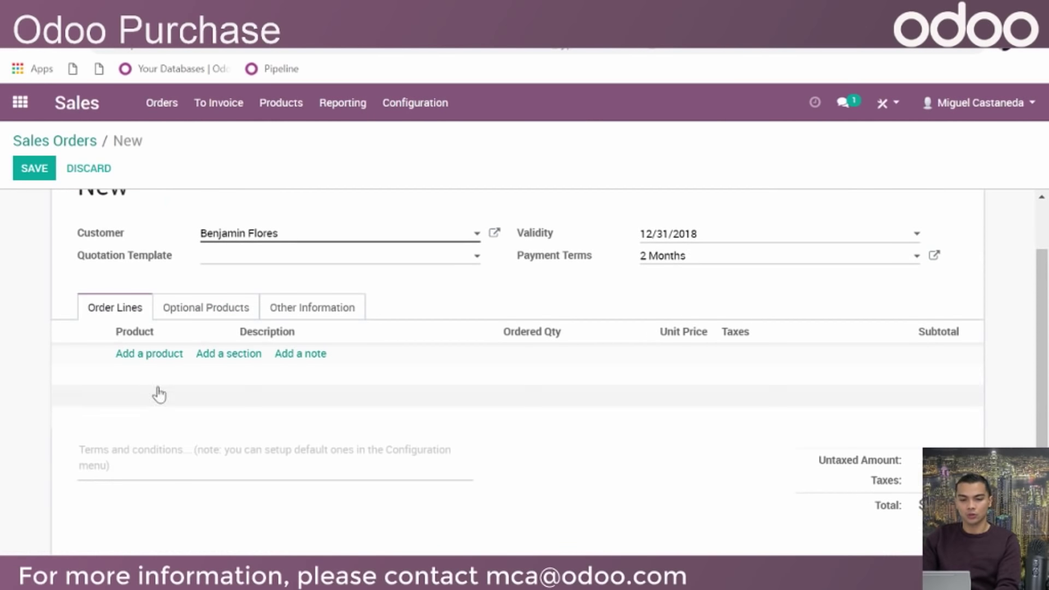
click(150, 357)
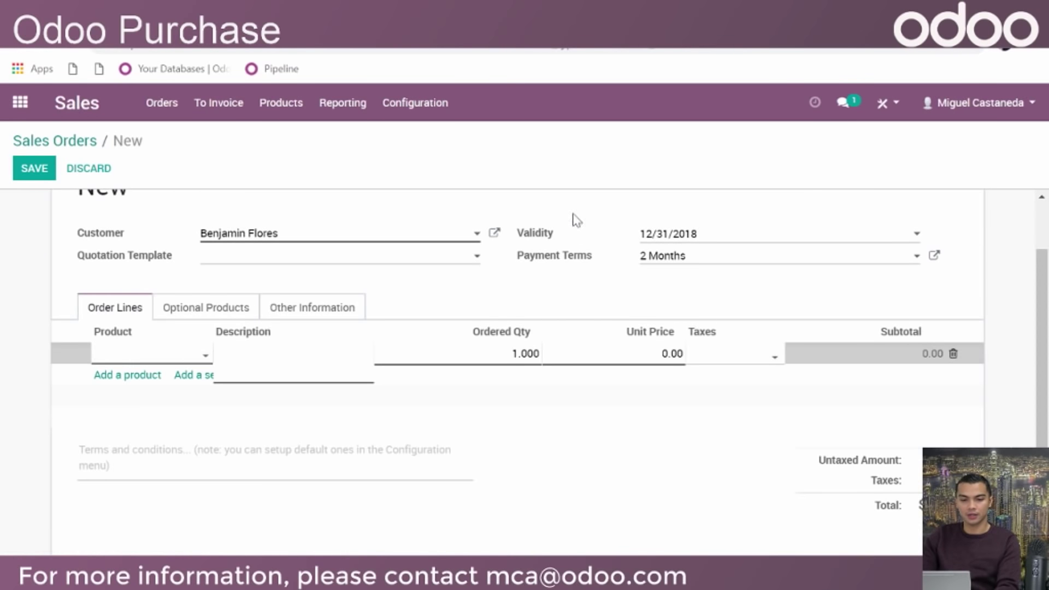
click(203, 356)
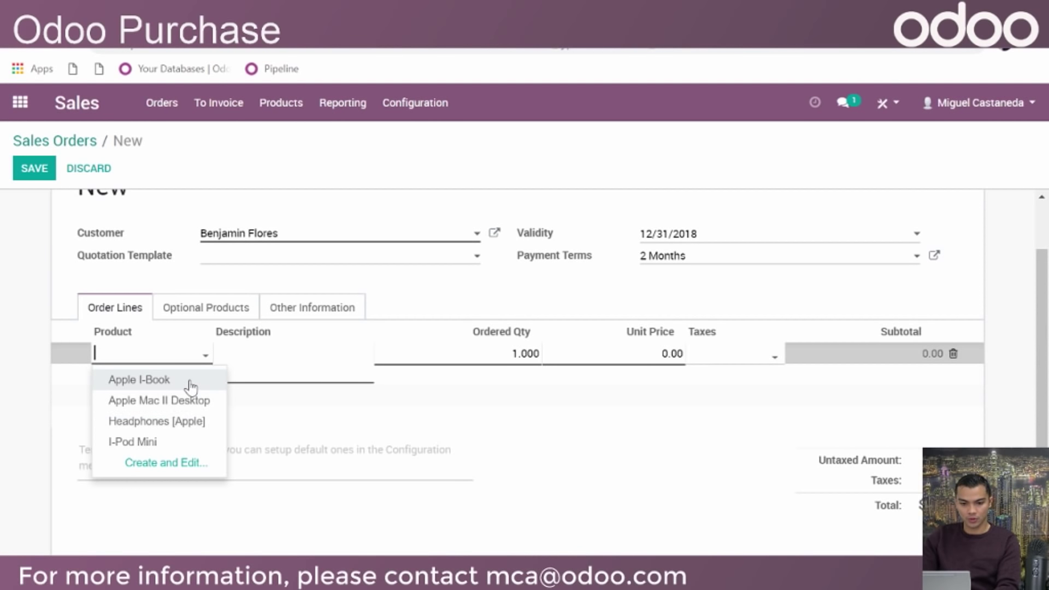
Add 4 Apple I-Book at 1,299.00 to the quotation, totalling $5,196.00
click(188, 382)
click(289, 282)
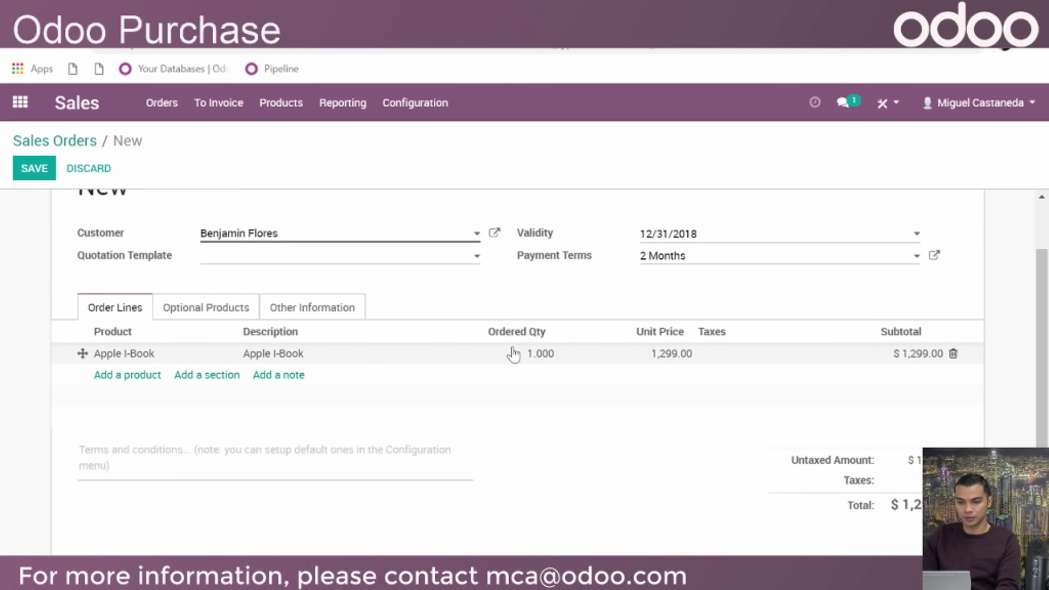
click(530, 353)
text(4)
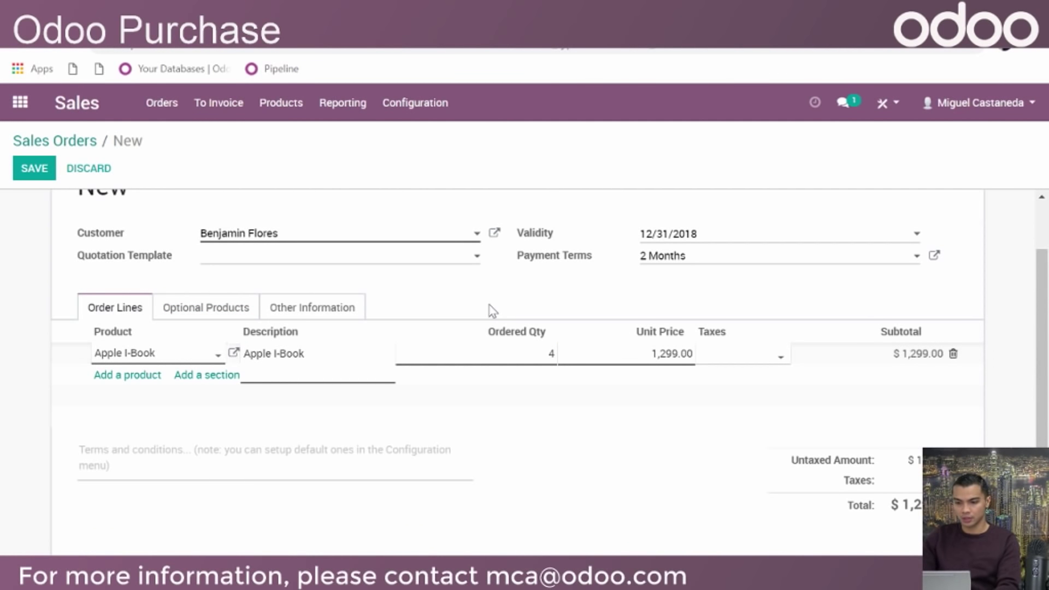
click(513, 293)
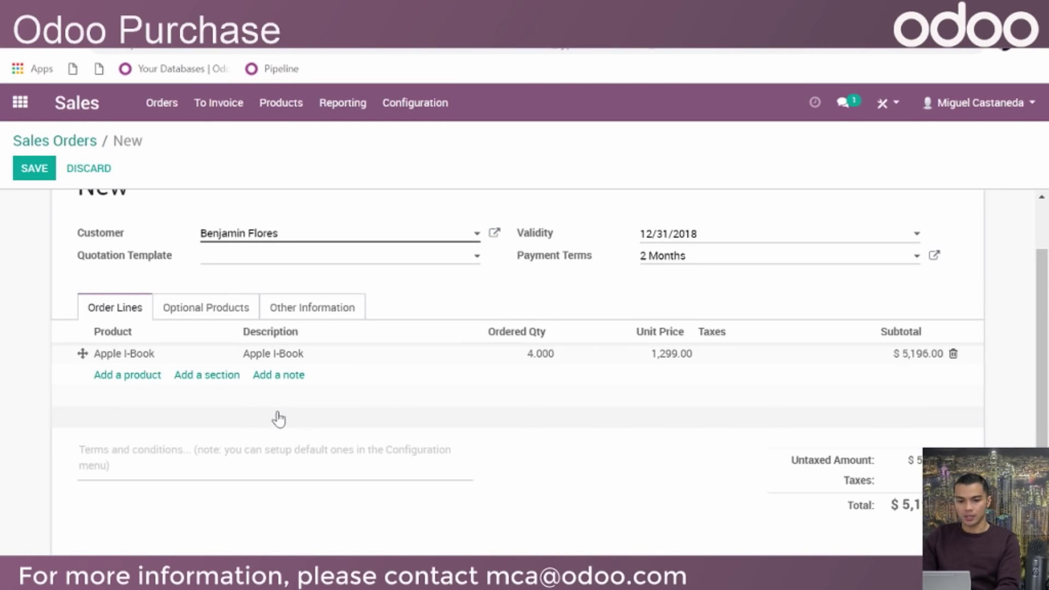
scroll(353, 386, up, 2)
scroll(456, 385, down, 1)
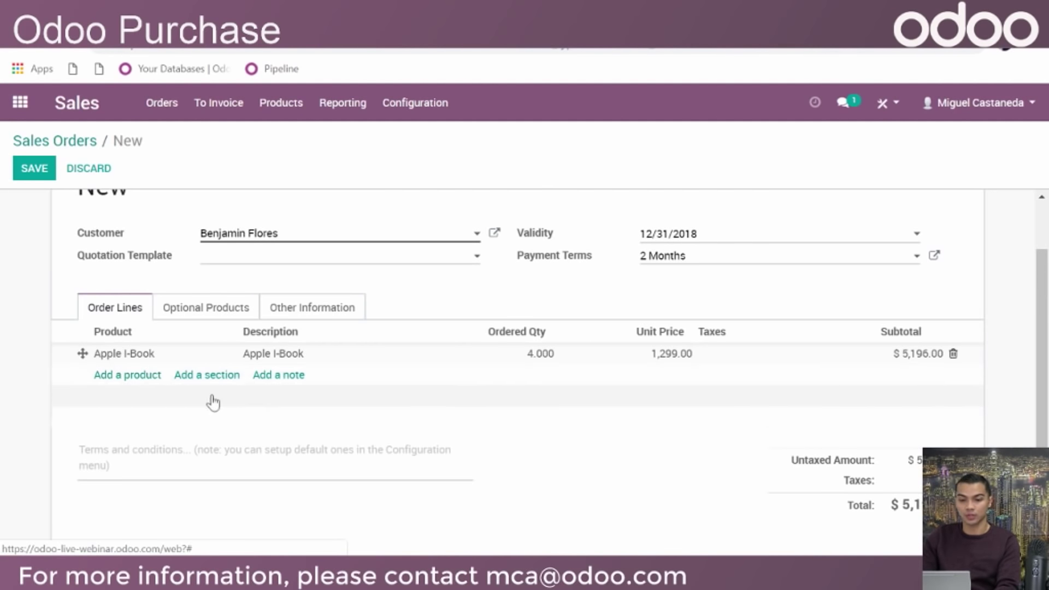
click(205, 374)
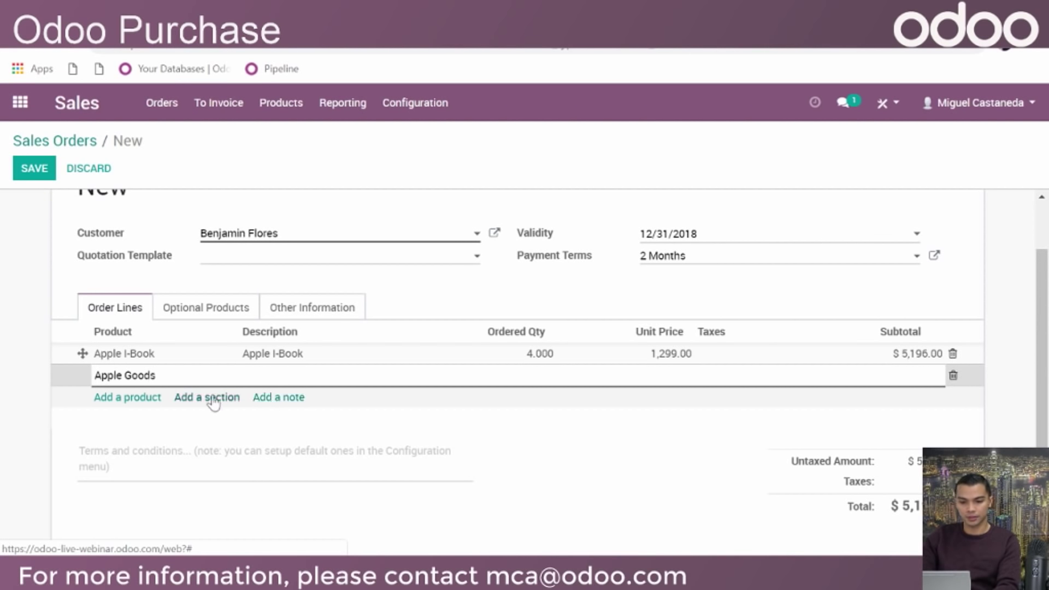
Place the 'Apple Goods' section above Apple I-Book and add a 'Using Christmas Prices' note below it
click(398, 430)
drag(82, 374, 137, 348)
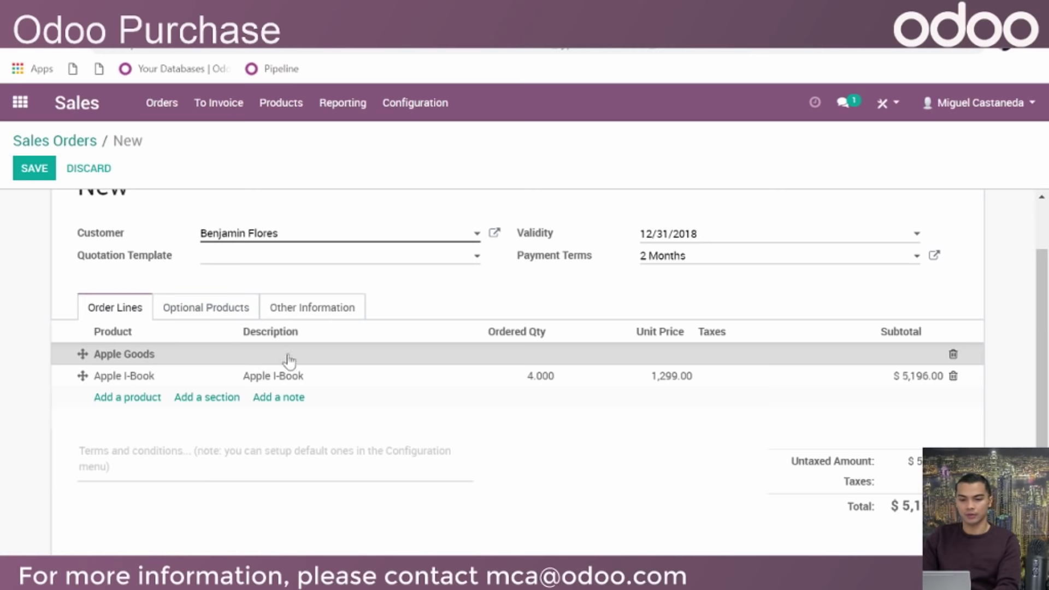
click(287, 398)
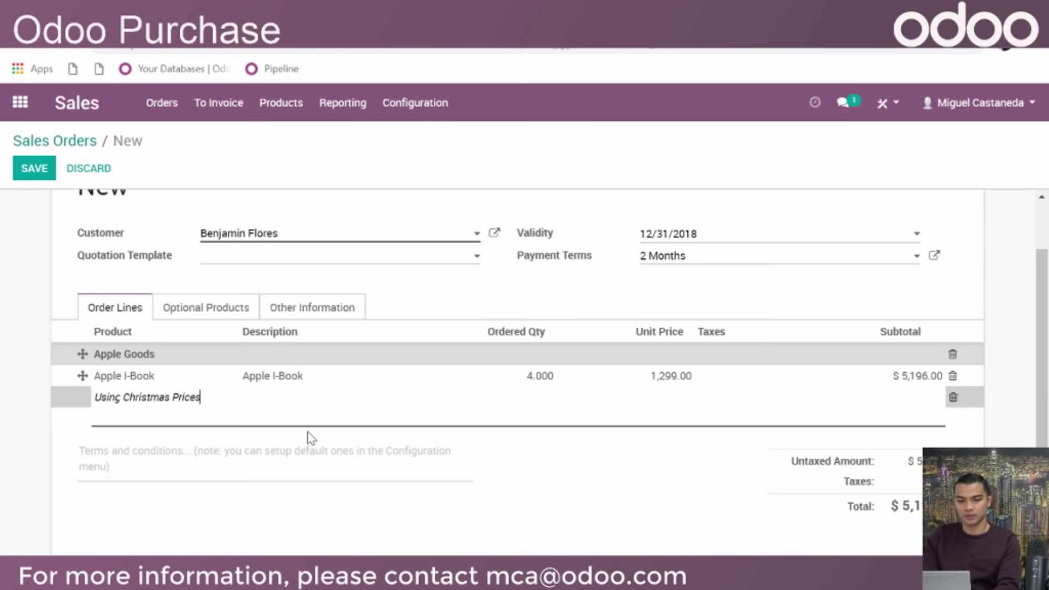
click(375, 437)
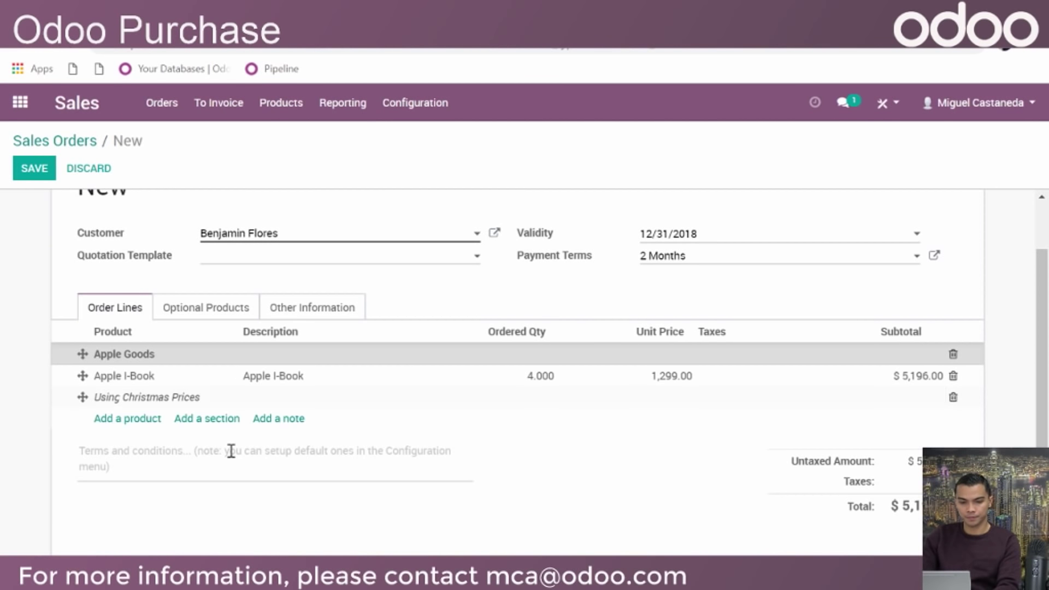
click(80, 395)
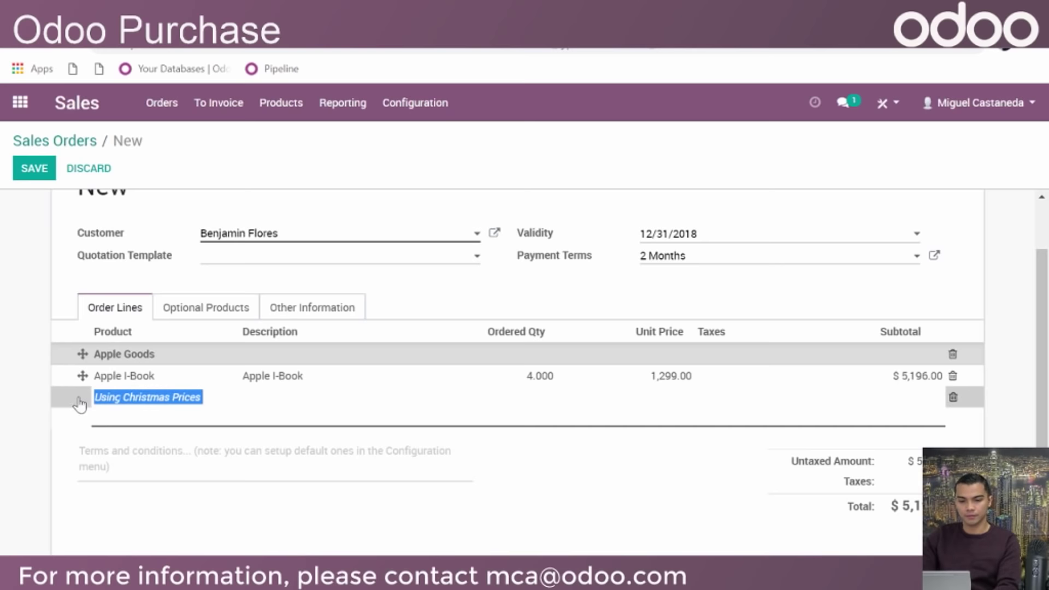
click(70, 444)
click(91, 451)
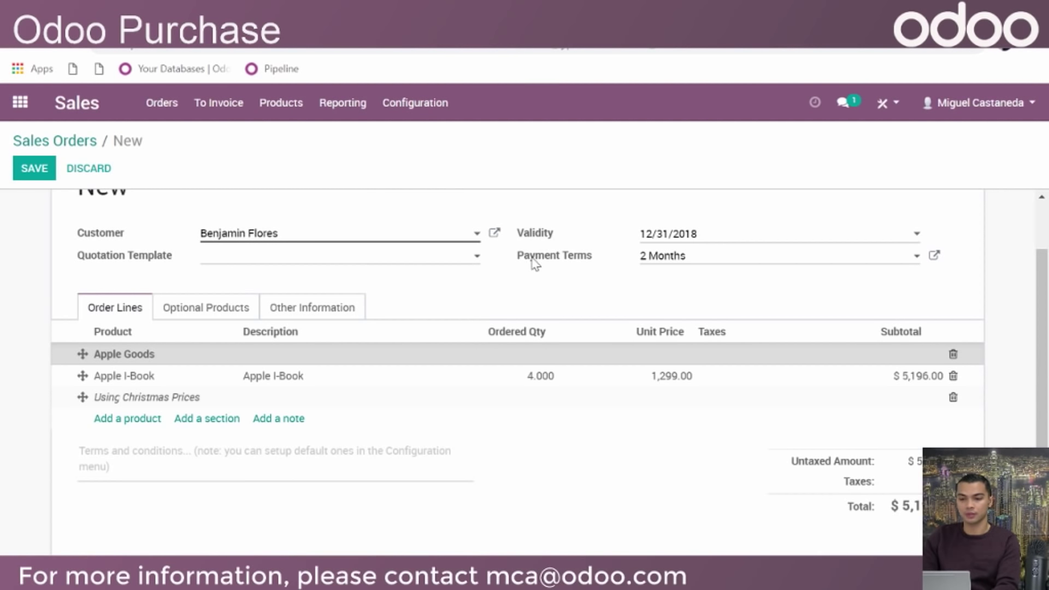
Confirm the quotation as sales order SO005
scroll(739, 279, down, 2)
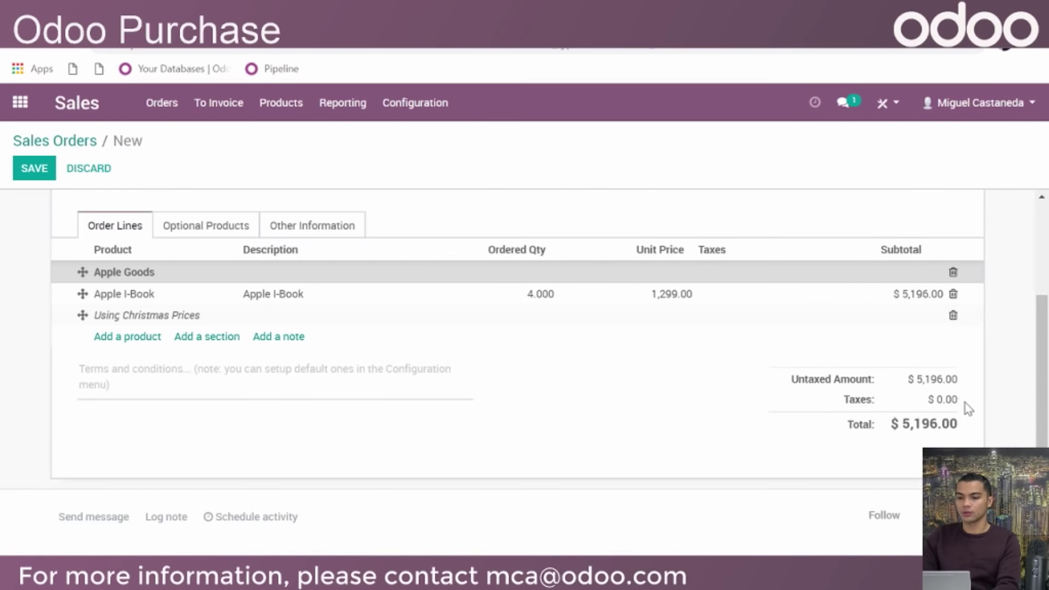
scroll(630, 311, down, 1)
scroll(515, 301, up, 4)
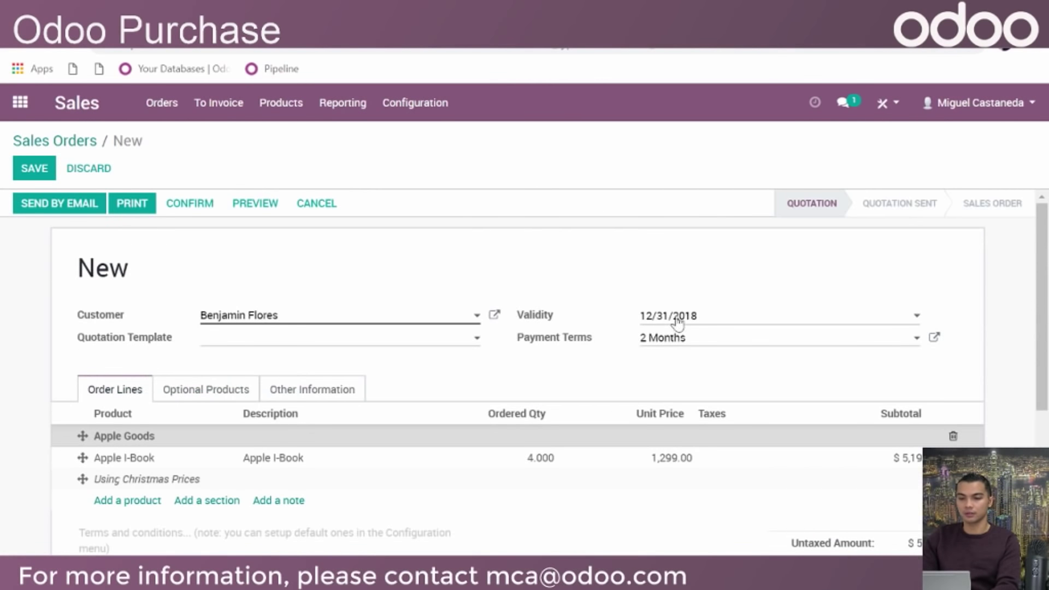
click(183, 212)
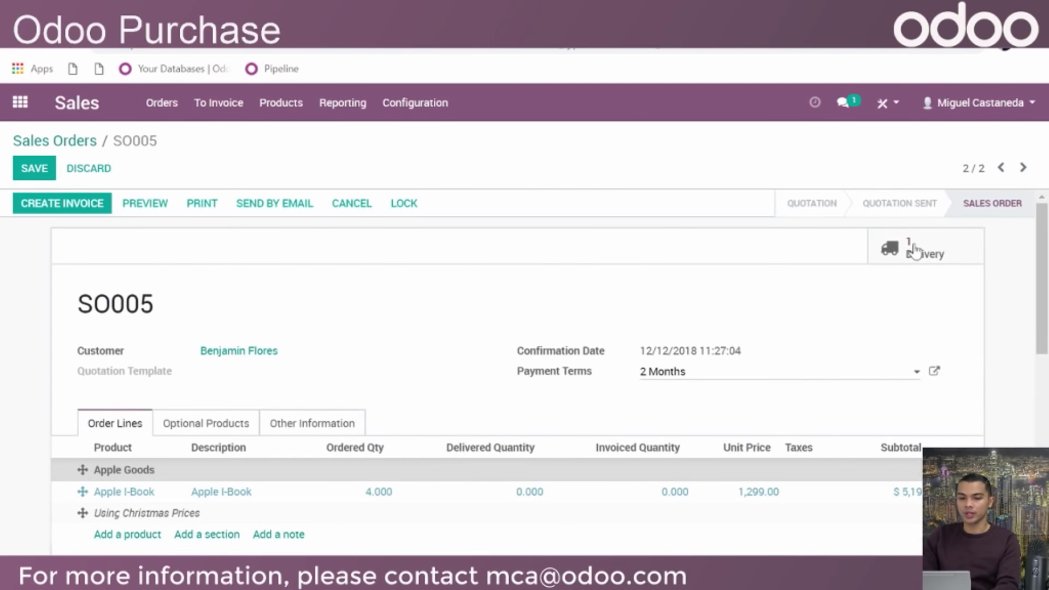
Review SO005's delivery WH/OUT/00003
click(911, 255)
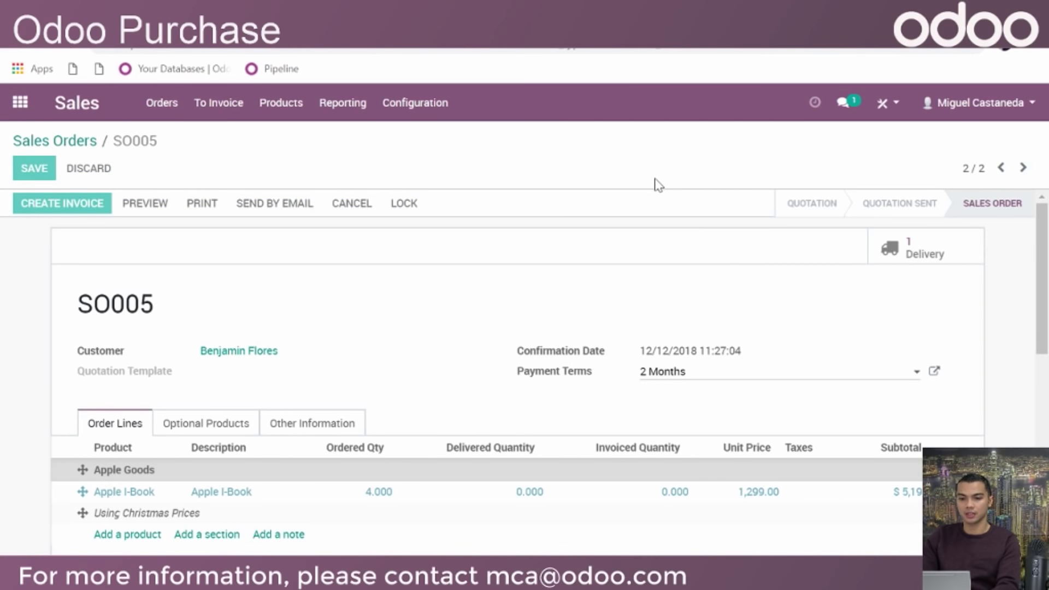
scroll(527, 218, down, 3)
scroll(481, 326, up, 2)
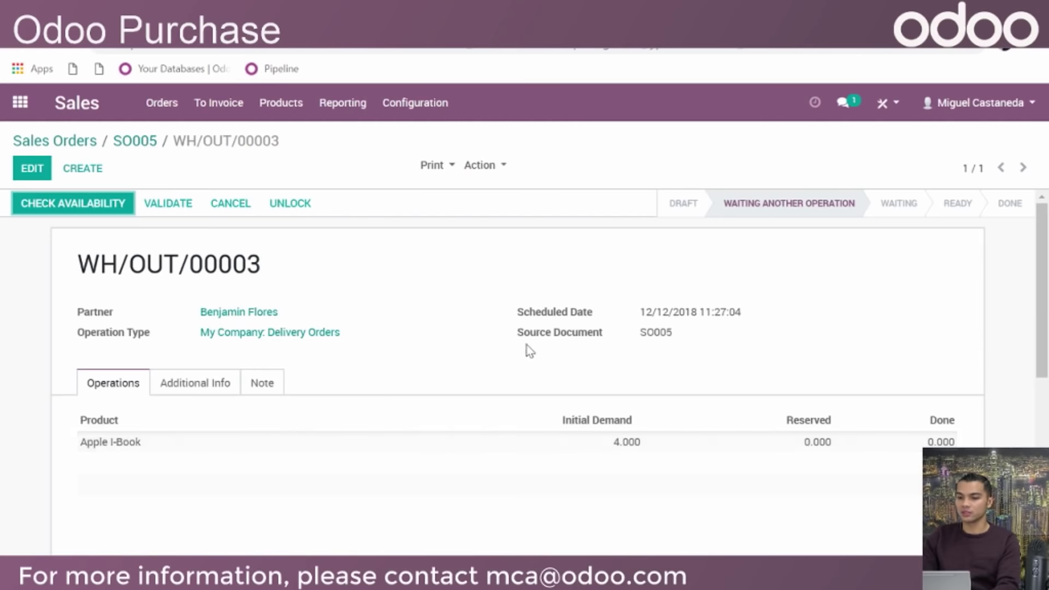
mouse_move(540, 342)
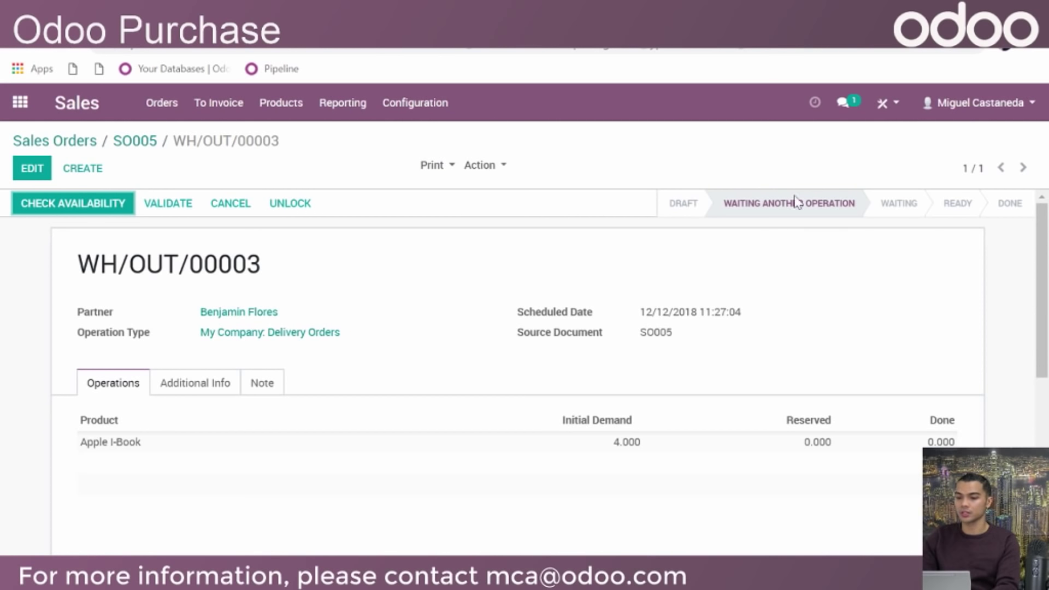
click(20, 103)
In Purchase, review the order lines of PO00006
click(564, 234)
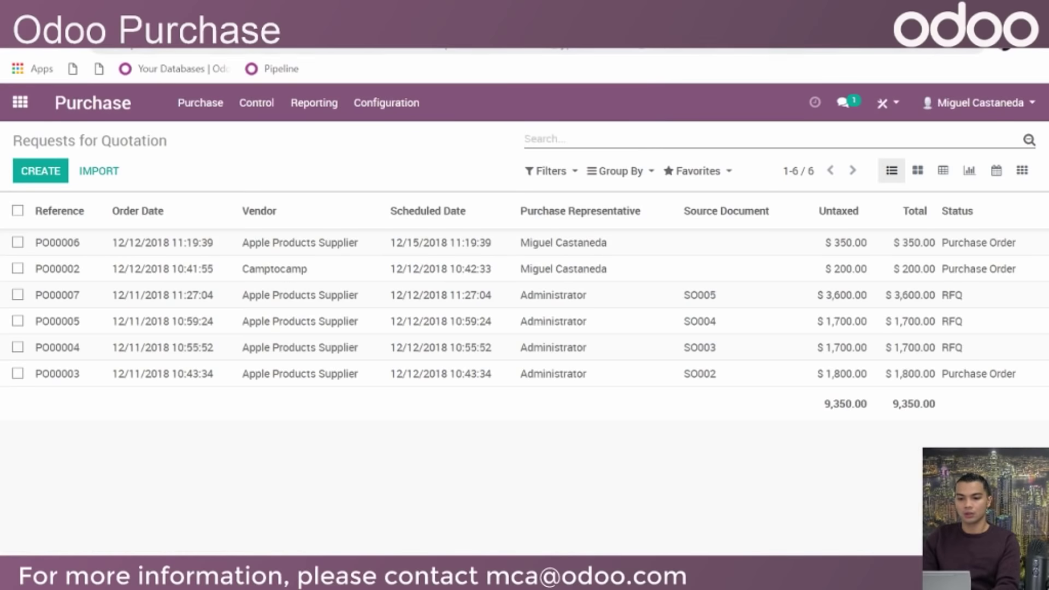
click(317, 249)
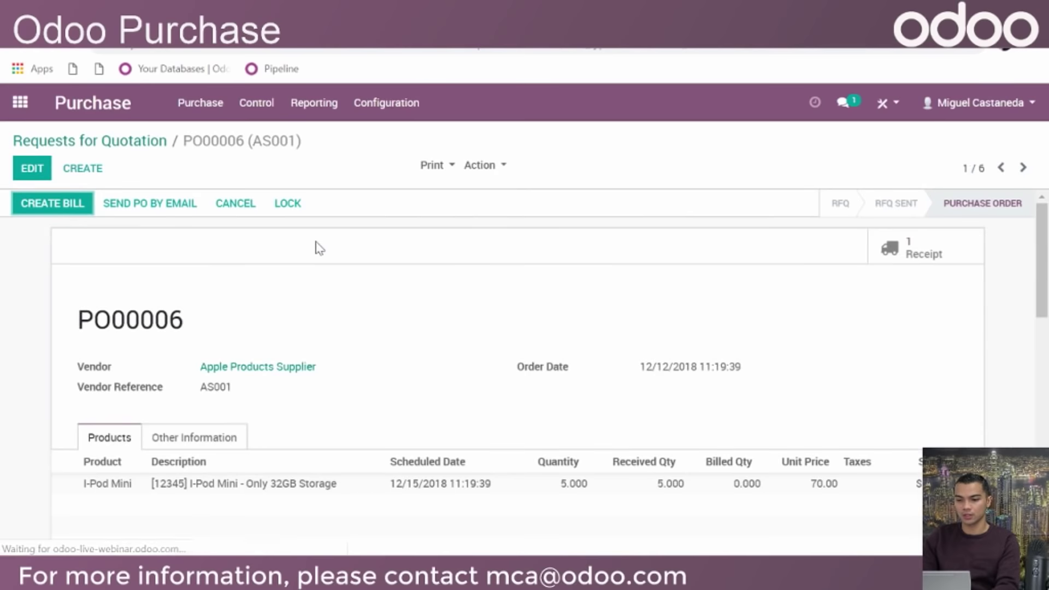
scroll(320, 241, down, 5)
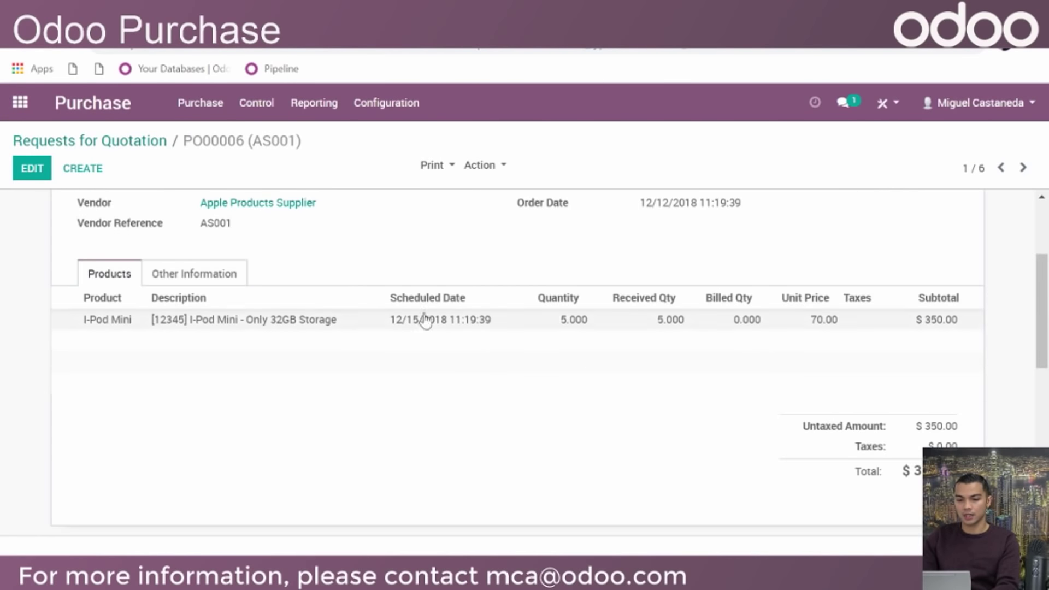
click(84, 140)
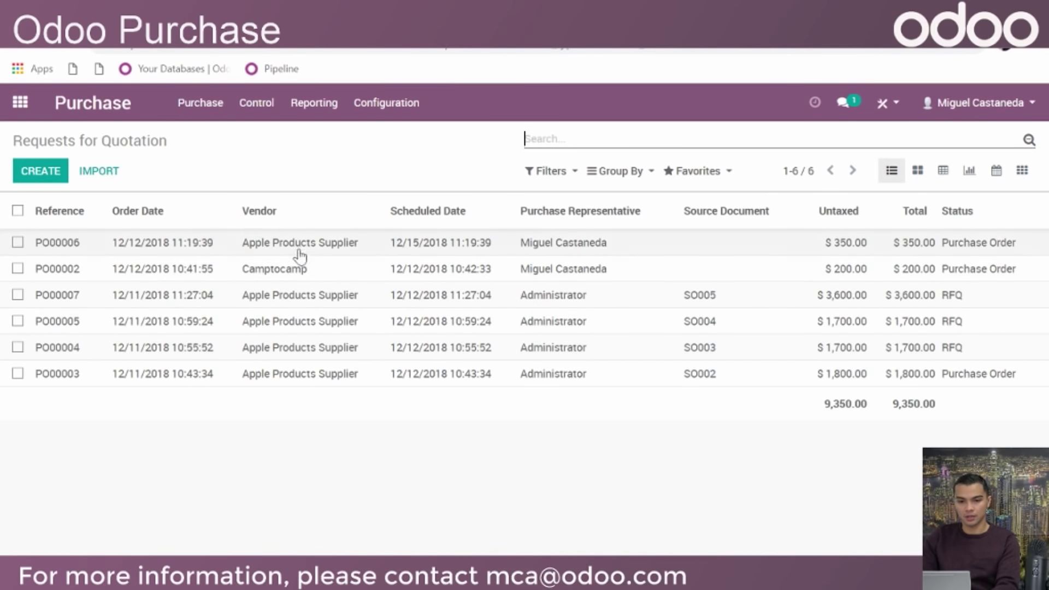
Open RFQ PO00007 for 4 Apple I-Books at 900.00 sourced from SO005
click(367, 301)
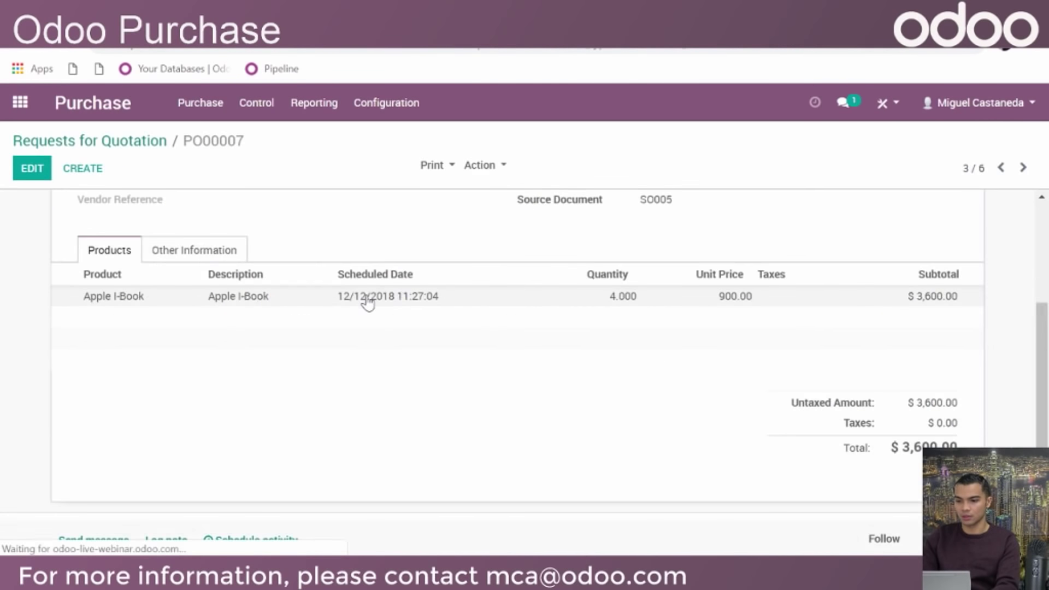
scroll(627, 312, up, 2)
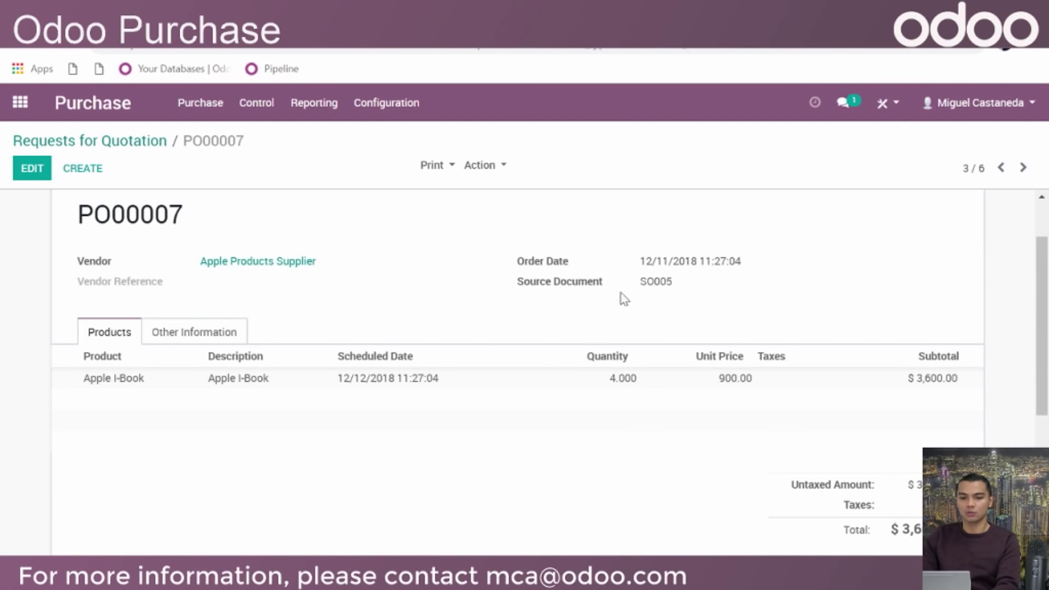
scroll(543, 366, up, 2)
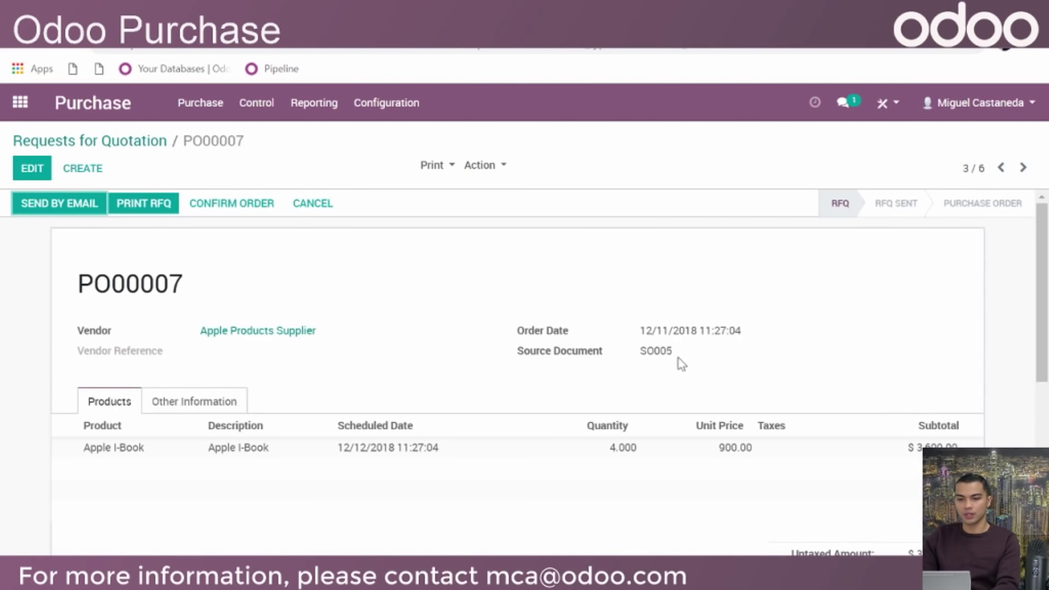
Confirm PO00007 and validate its receipt WH/IN/00004 for all 4 Apple I-Books
click(226, 208)
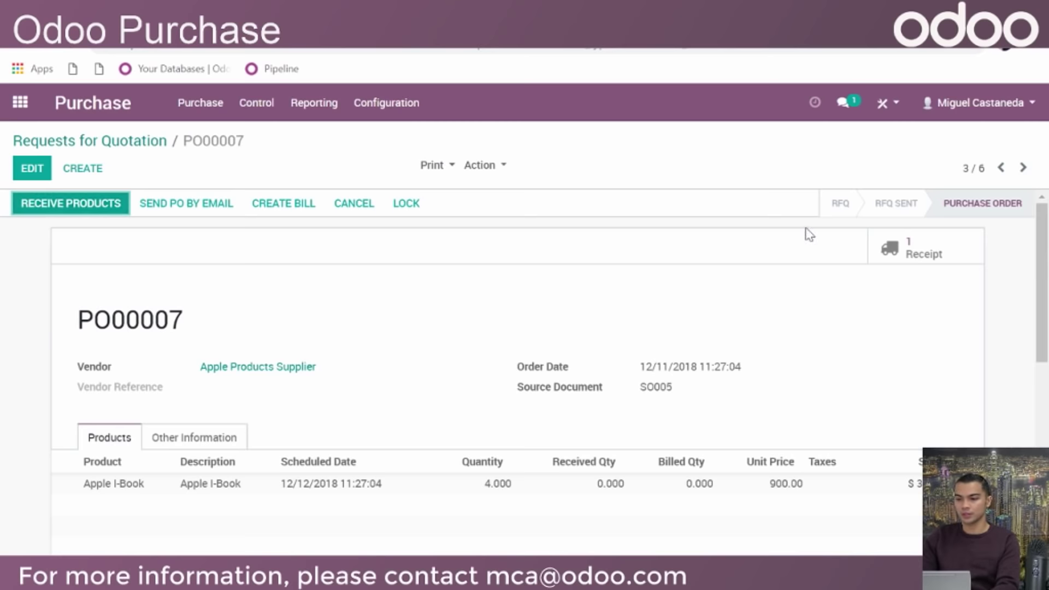
click(881, 249)
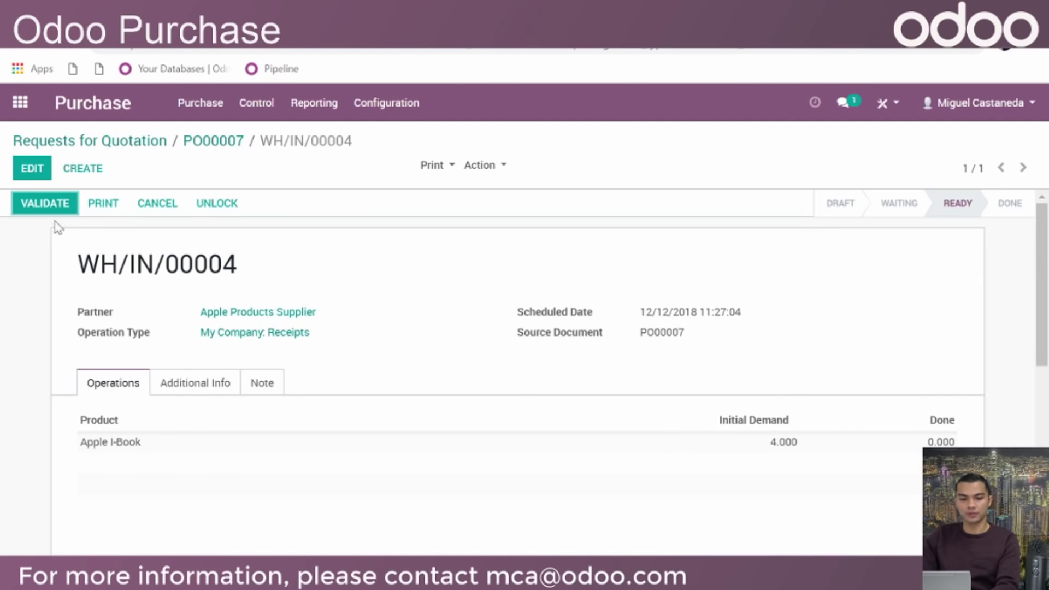
click(38, 206)
click(164, 256)
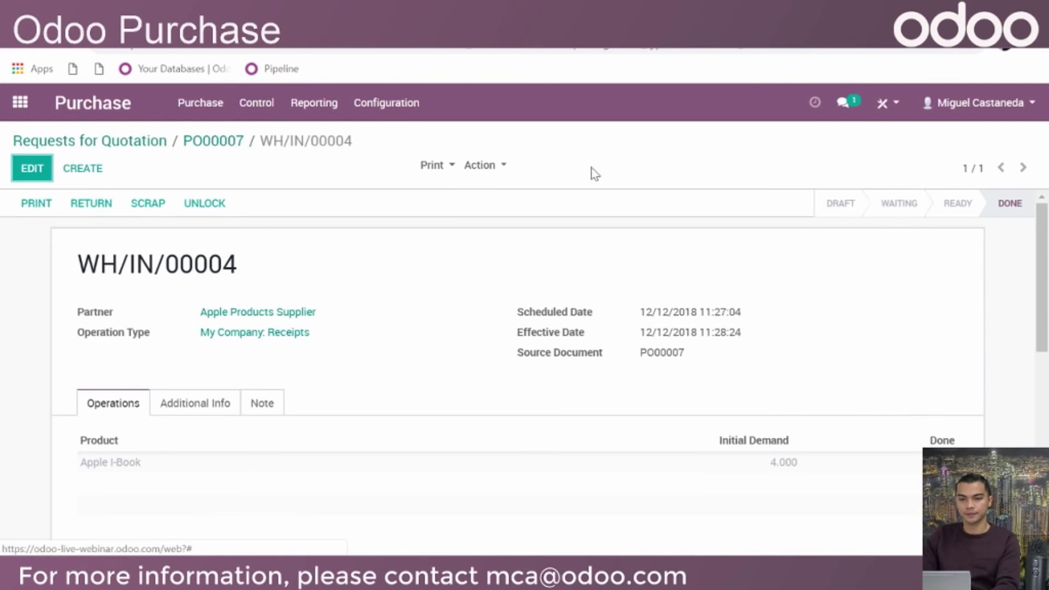
click(20, 103)
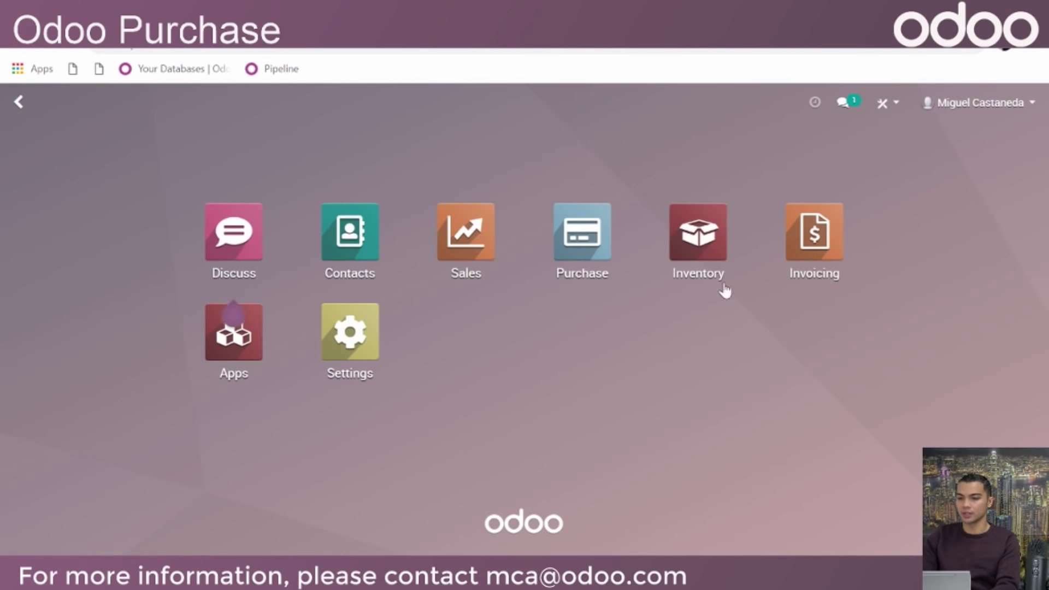
In Inventory, review the 2 deliveries to process, including WH/OUT/00003
click(699, 243)
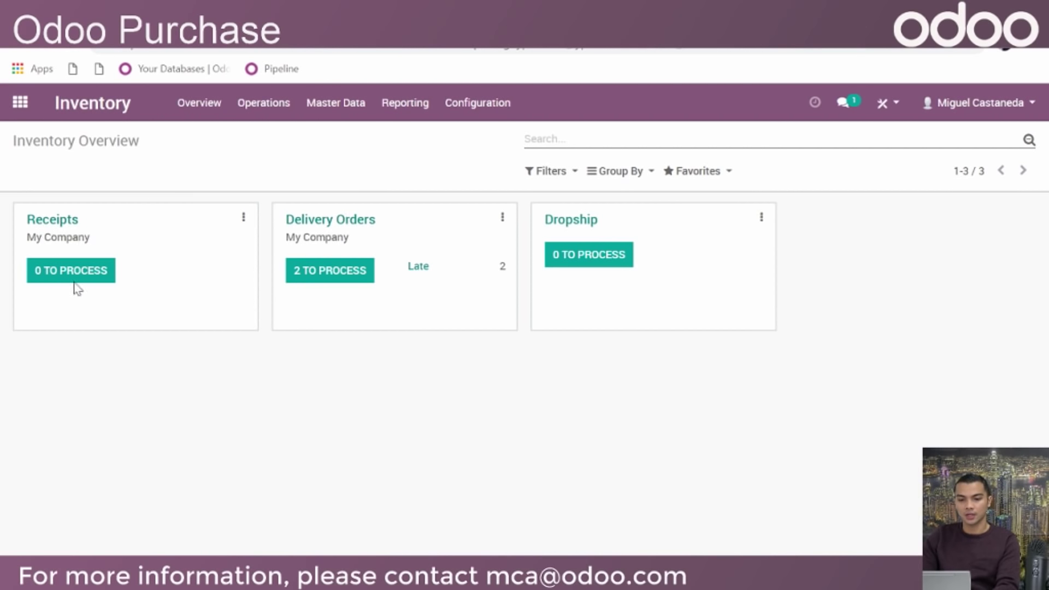
click(310, 274)
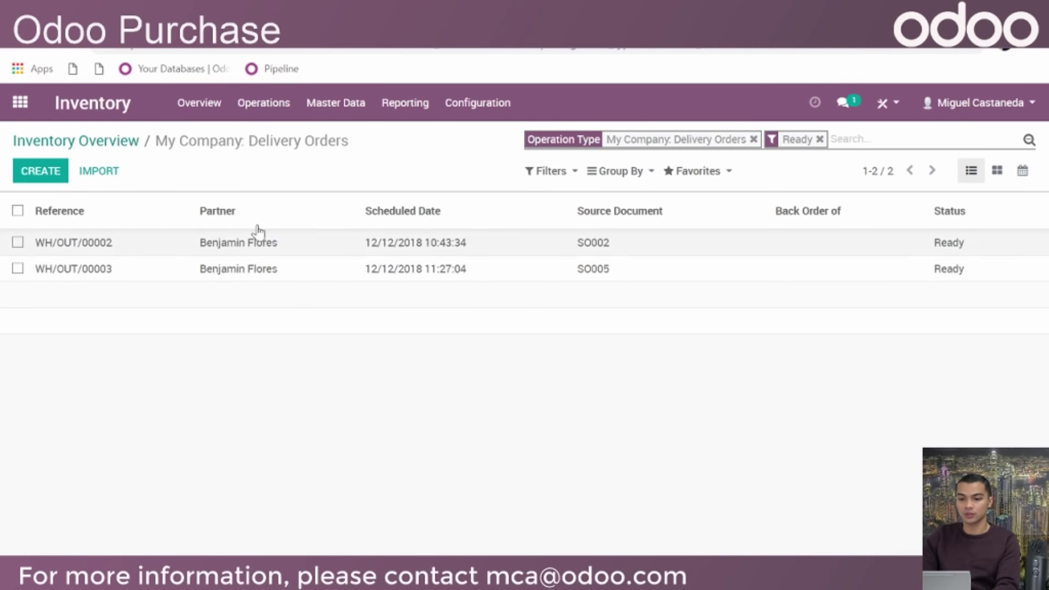
click(334, 275)
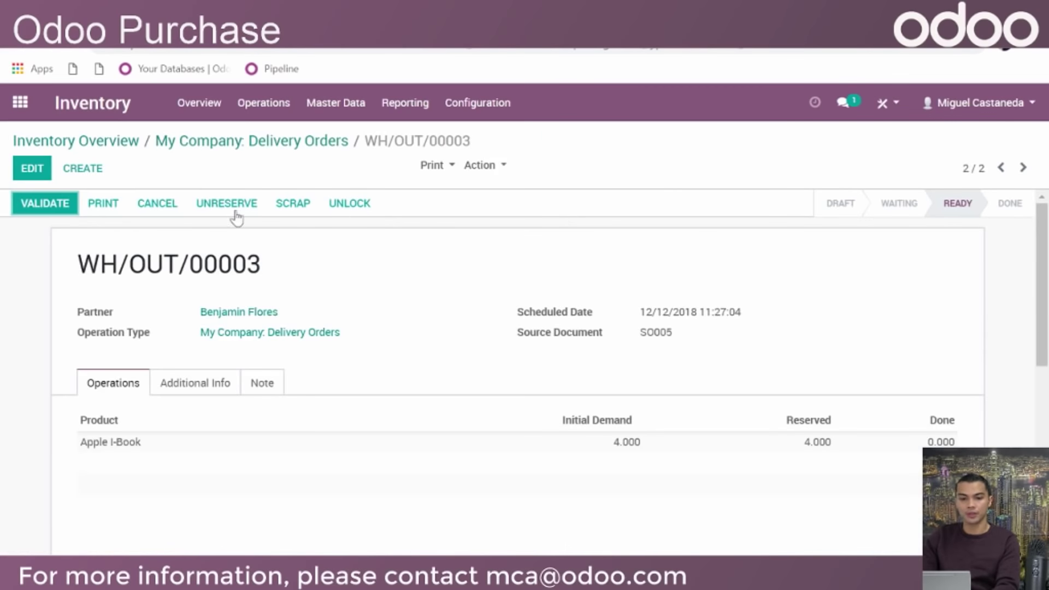
click(230, 142)
click(123, 141)
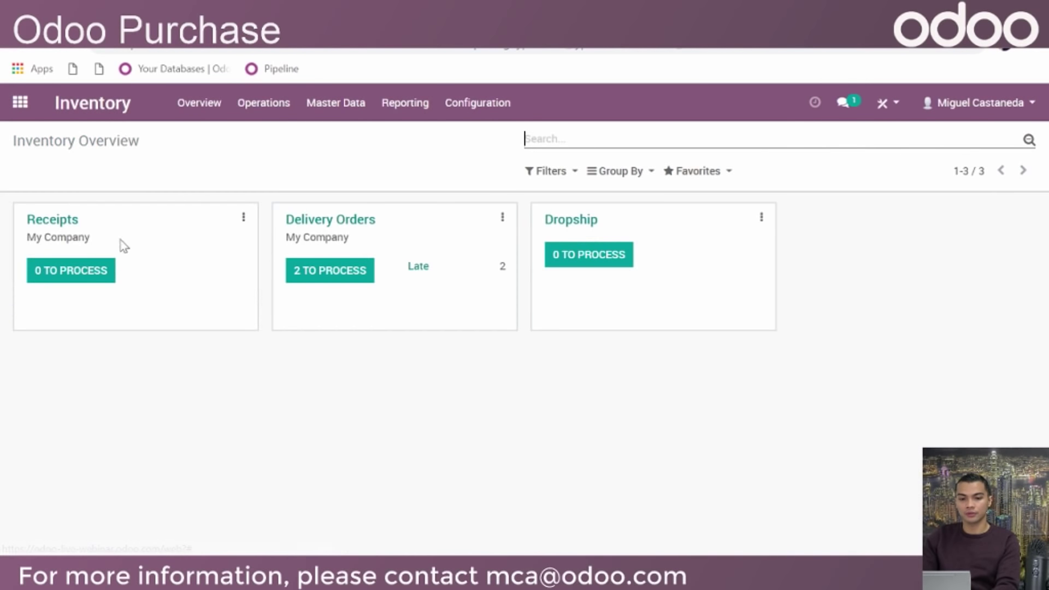
Check all receipts are done, then open delivery WH/OUT/00003 for 4 Apple I-Books
click(58, 226)
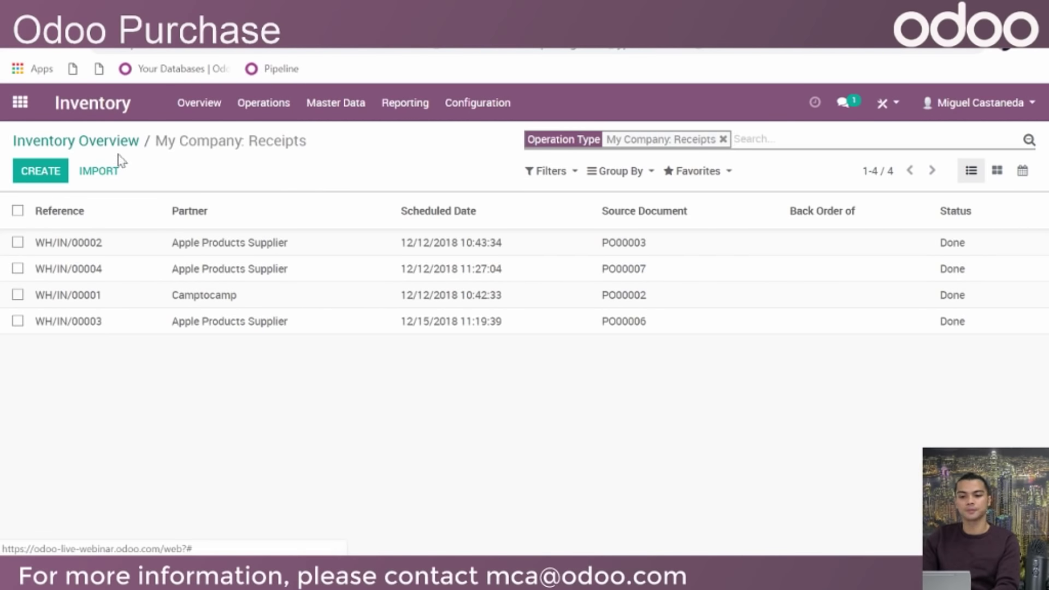
click(105, 141)
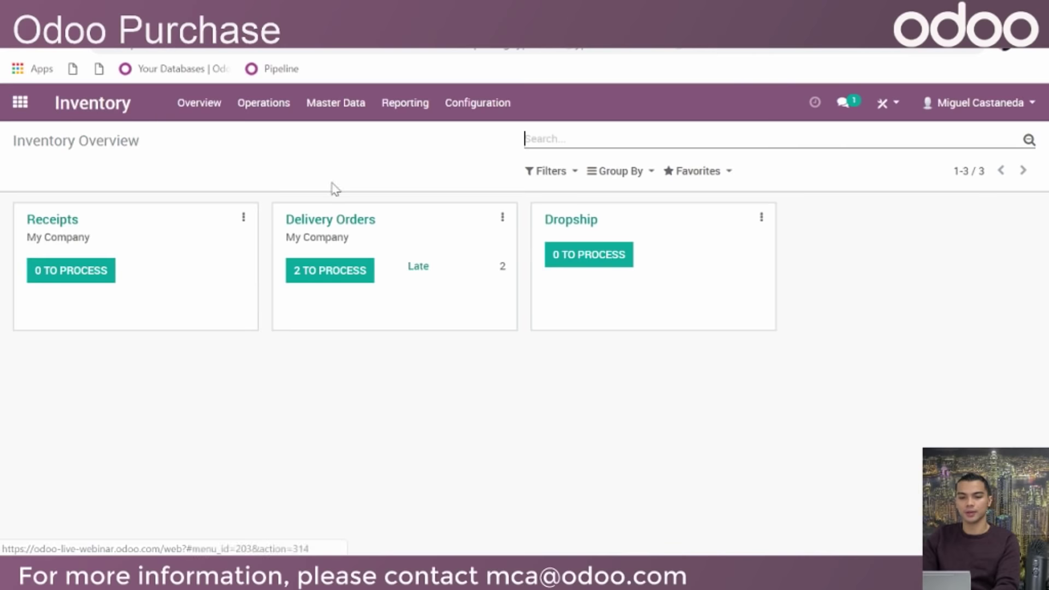
click(340, 223)
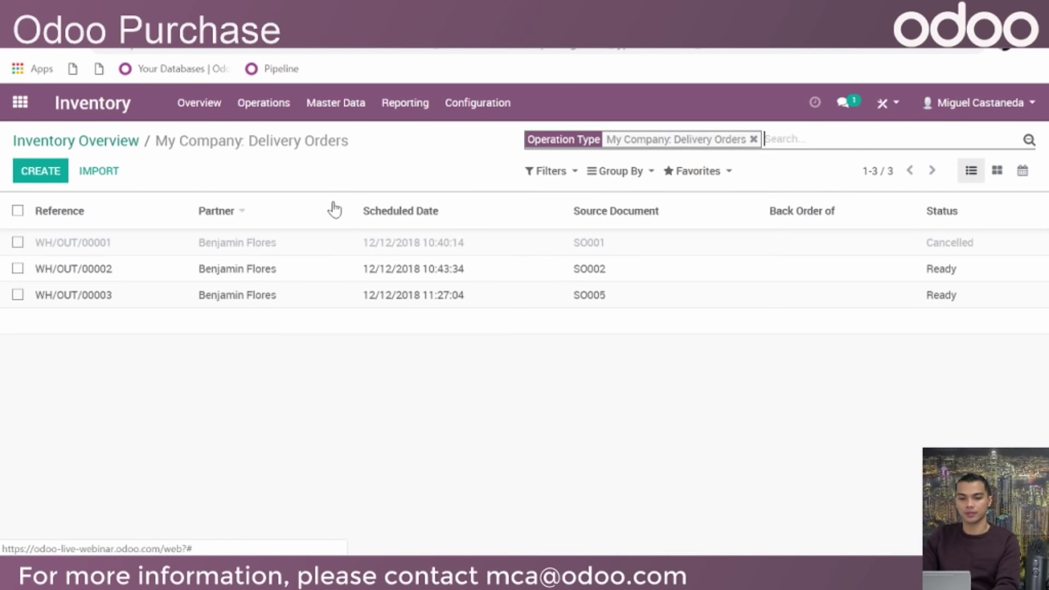
click(406, 297)
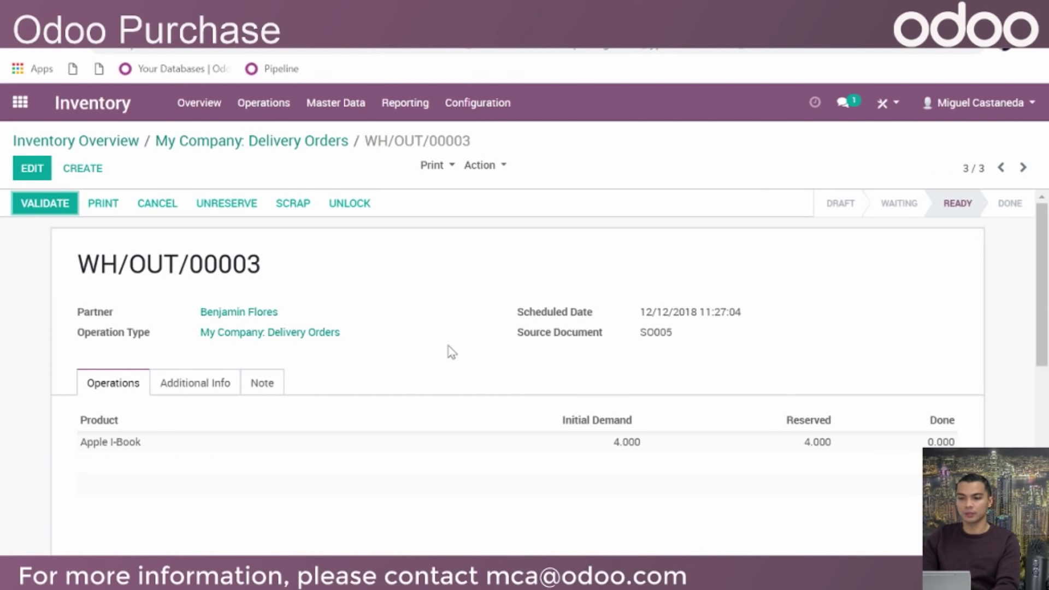
Validate WH/OUT/00003 with immediate transfer and move to the Sales quotations list
click(38, 207)
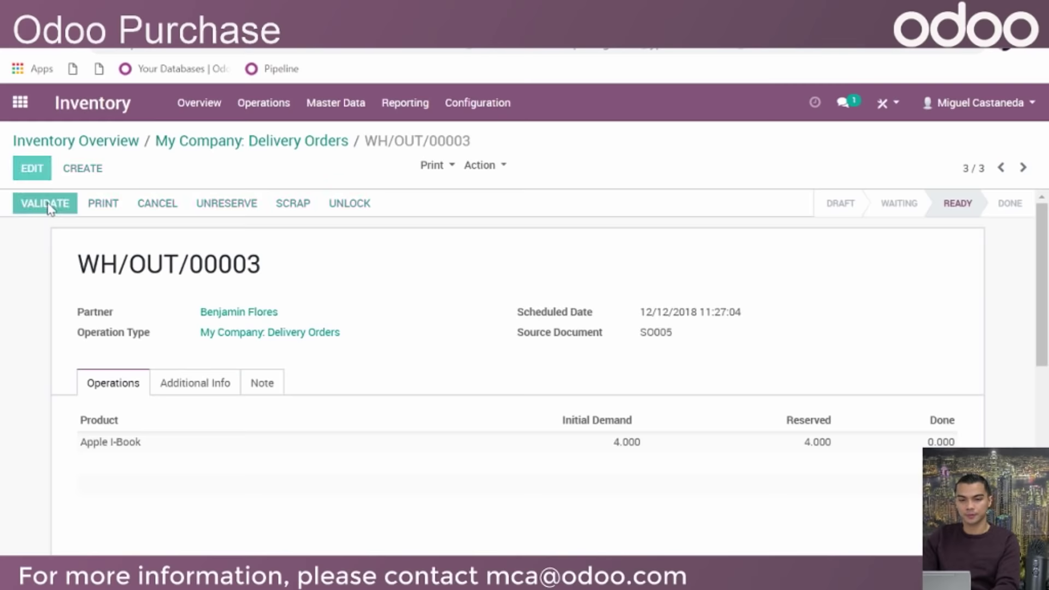
click(155, 256)
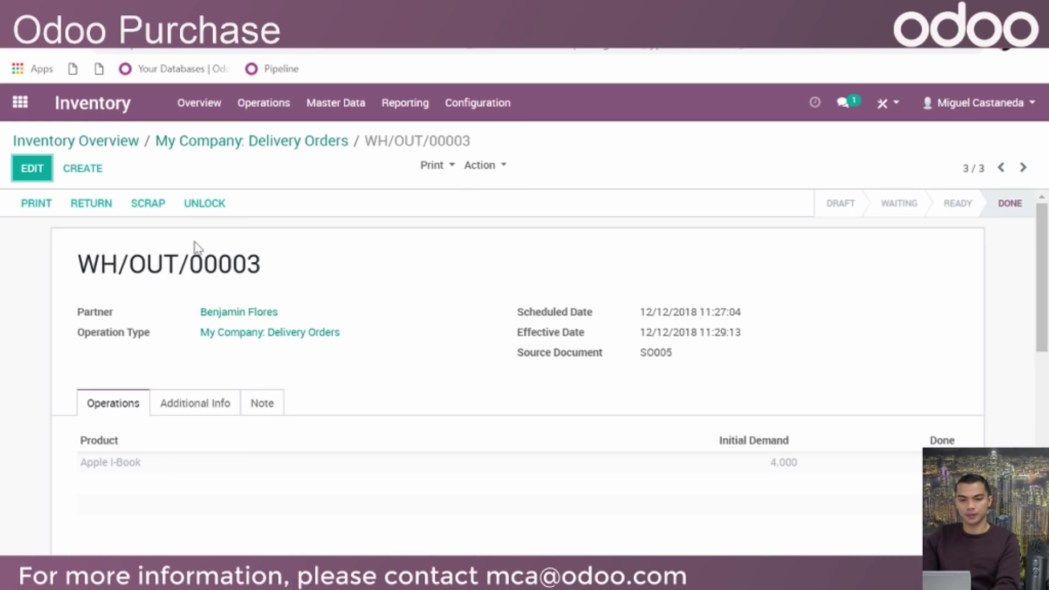
click(19, 104)
click(465, 223)
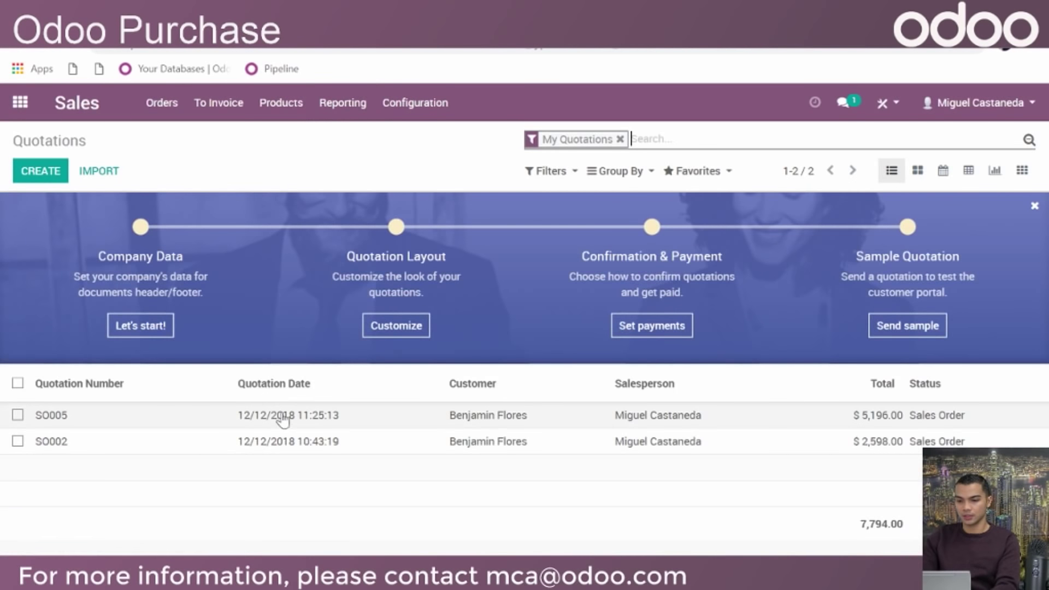
Open SO005 and check its delivery WH/OUT/00003 is done
click(351, 413)
click(886, 243)
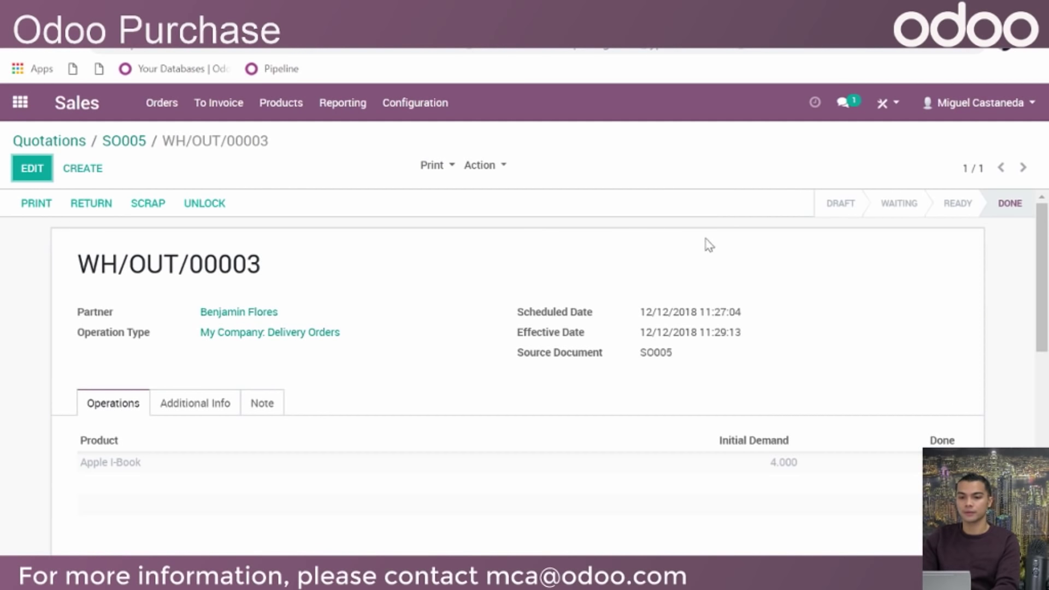
click(46, 141)
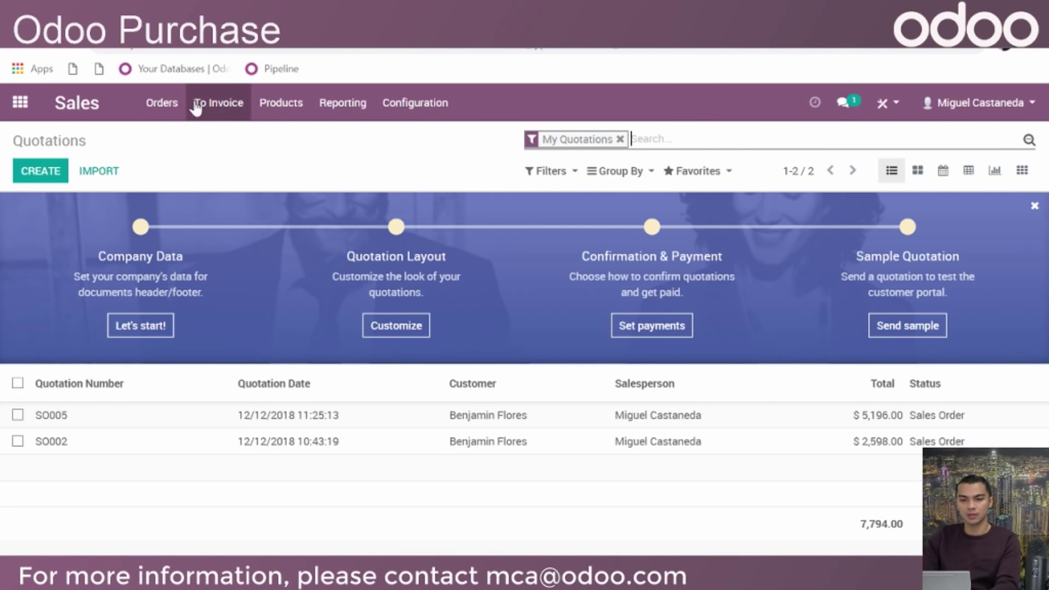
Look over the sellable Products list, then return to the apps home screen
click(288, 108)
click(291, 135)
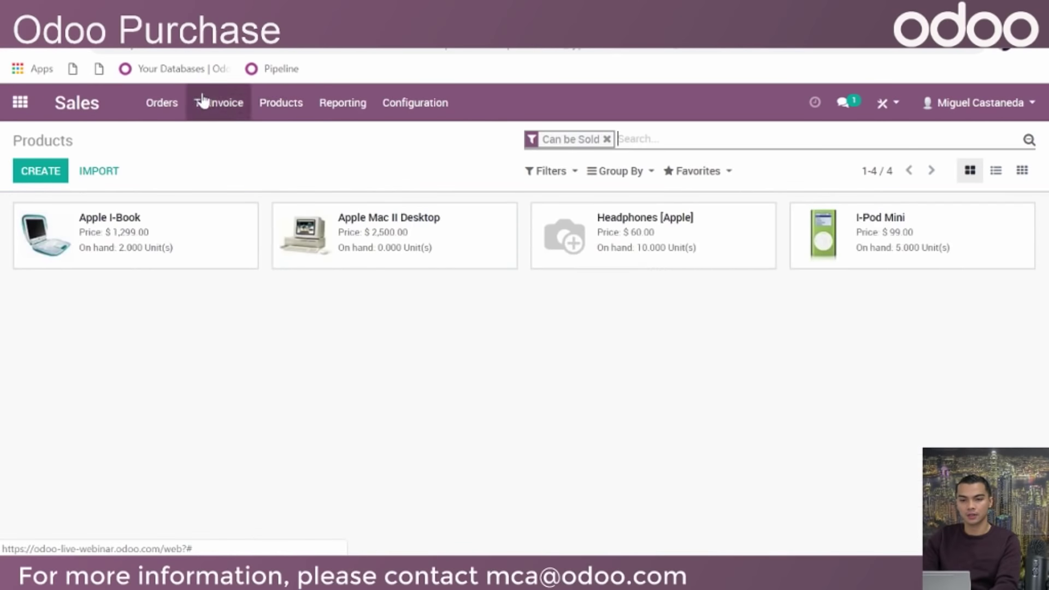
click(20, 102)
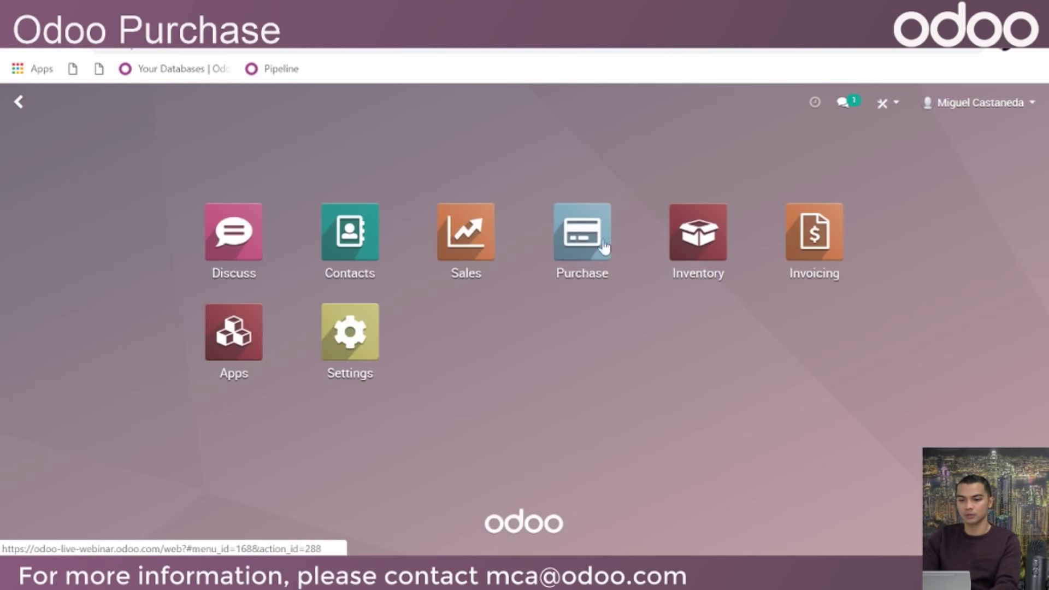
Create a vendor bill from PO00007 numbered BILL/2018/0001
click(605, 247)
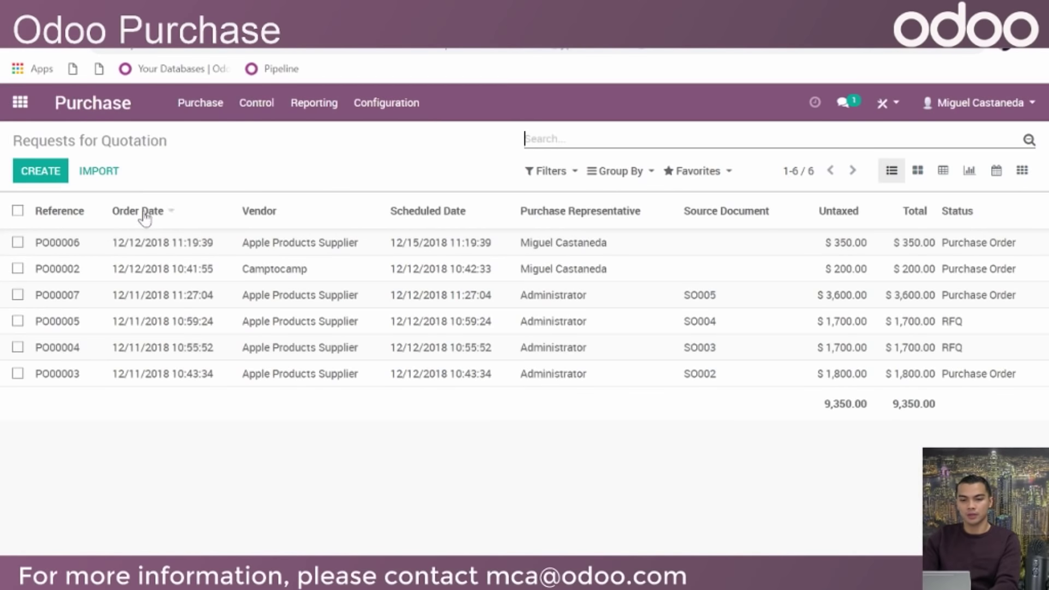
click(375, 306)
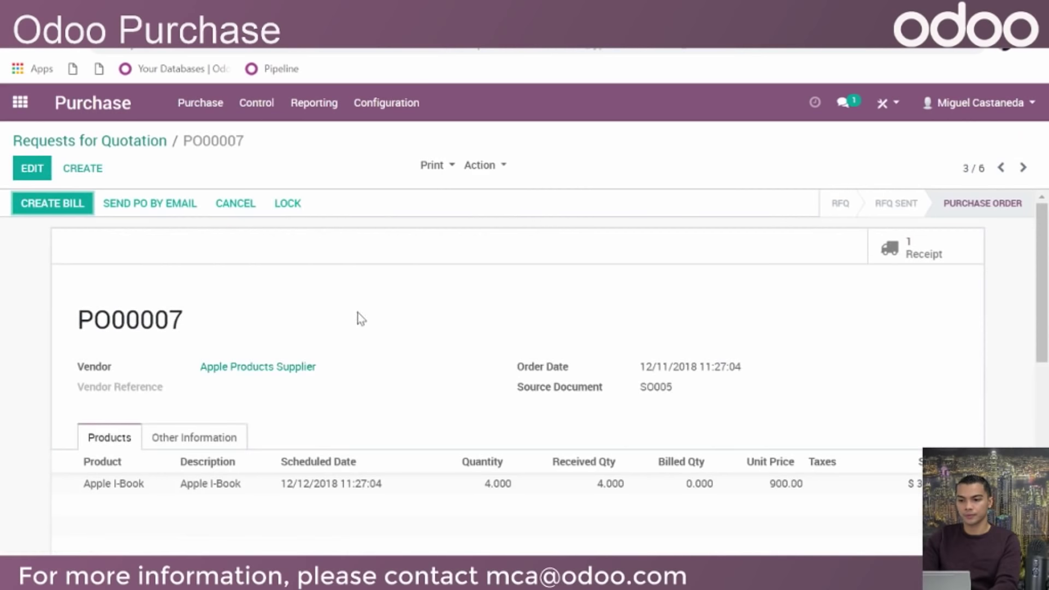
click(31, 211)
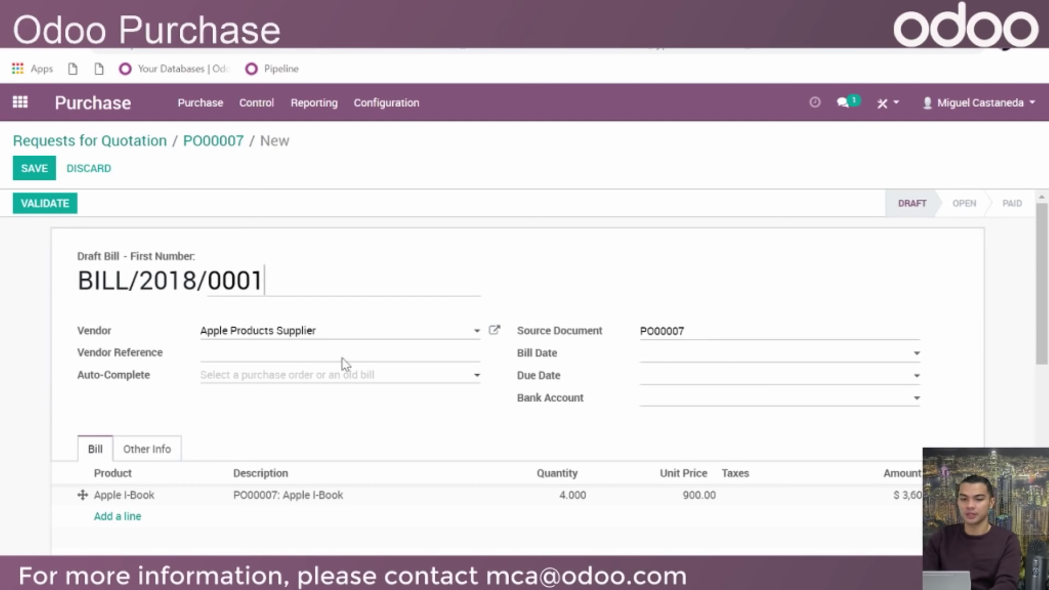
Add PO00003 and PO00006 to the PO00007 bill through the Auto-Complete list
click(273, 358)
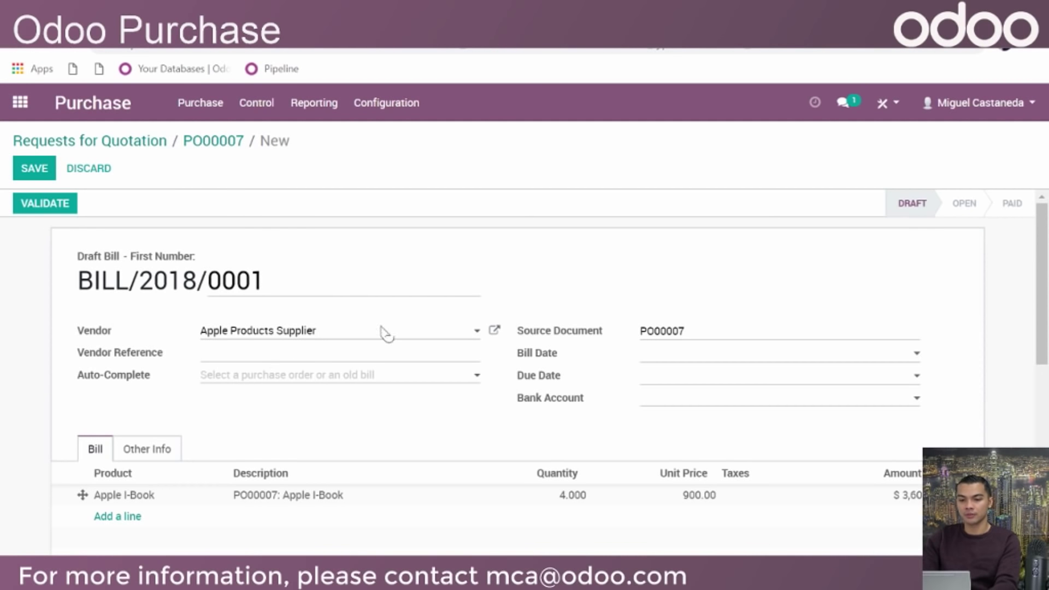
click(427, 376)
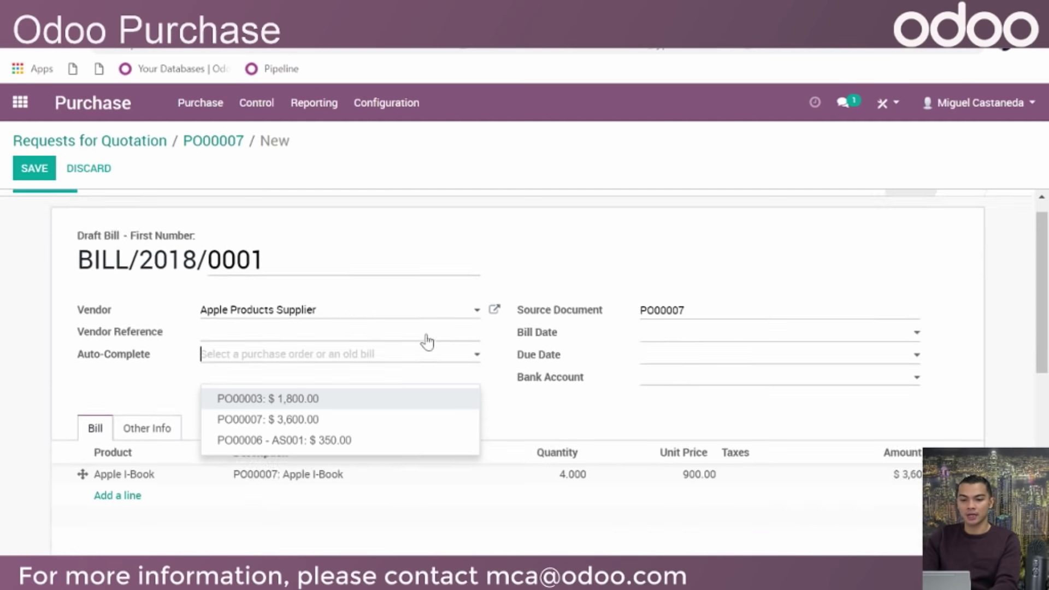
scroll(429, 342, down, 1)
scroll(407, 332, up, 1)
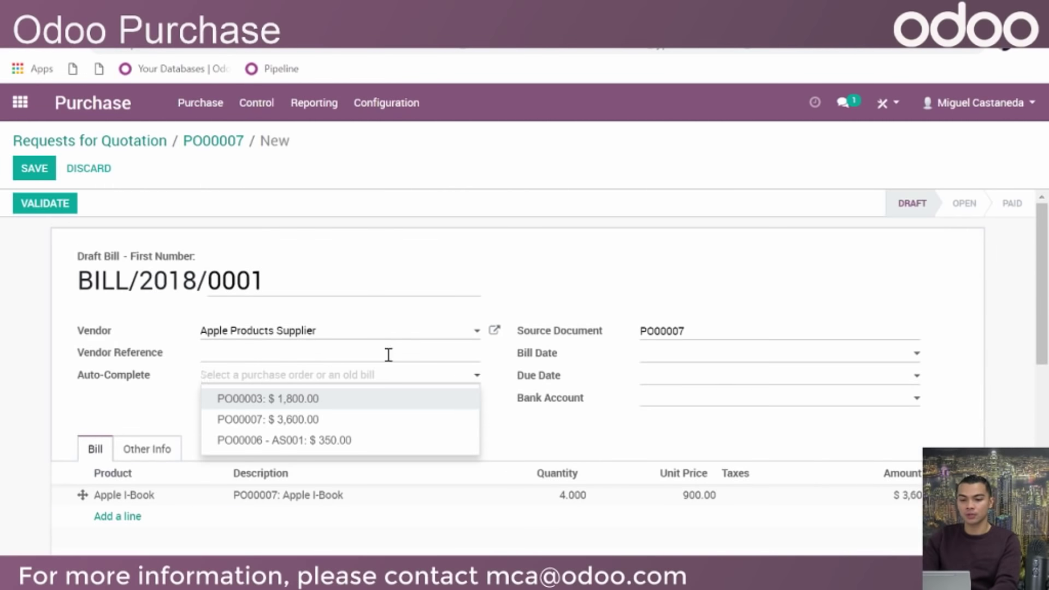
click(361, 420)
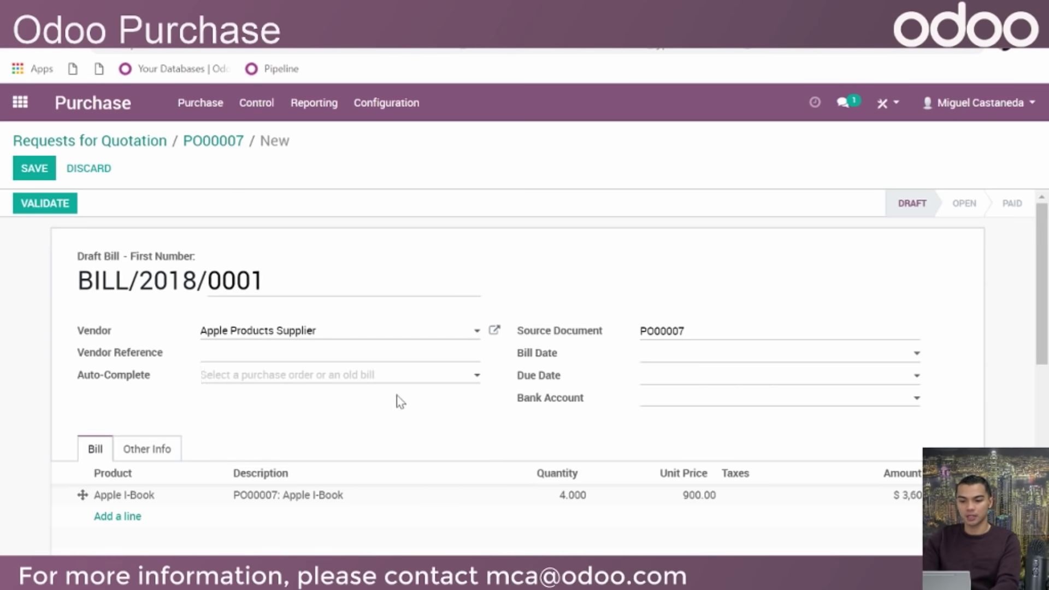
click(397, 386)
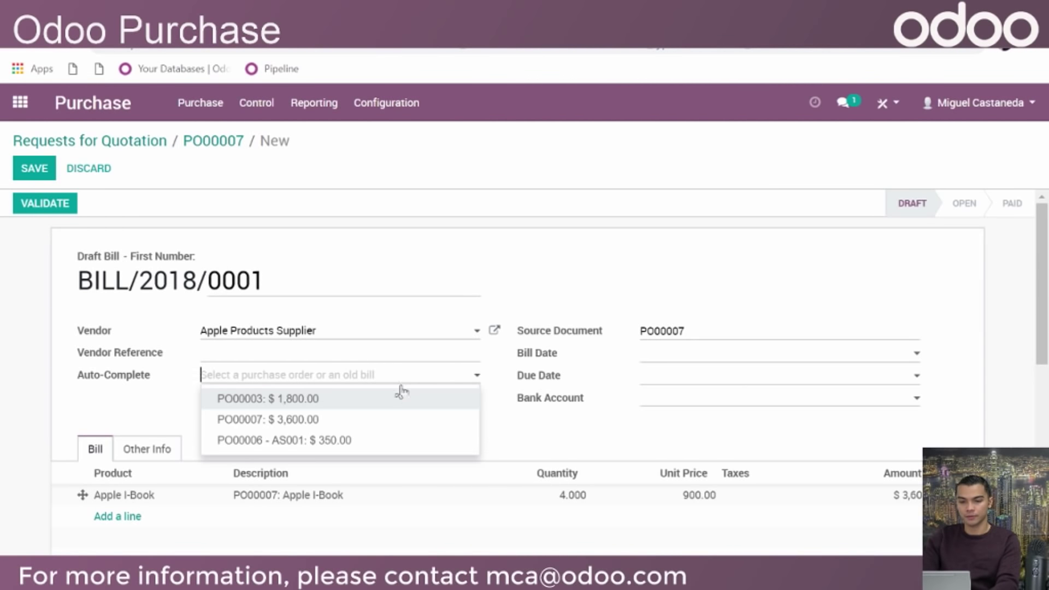
click(408, 402)
click(420, 389)
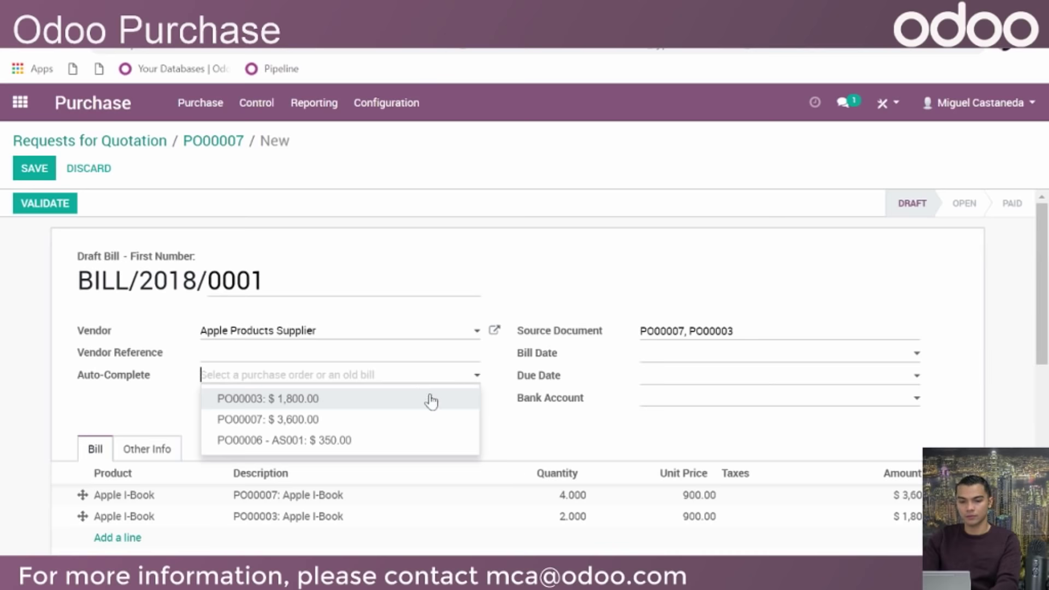
click(428, 441)
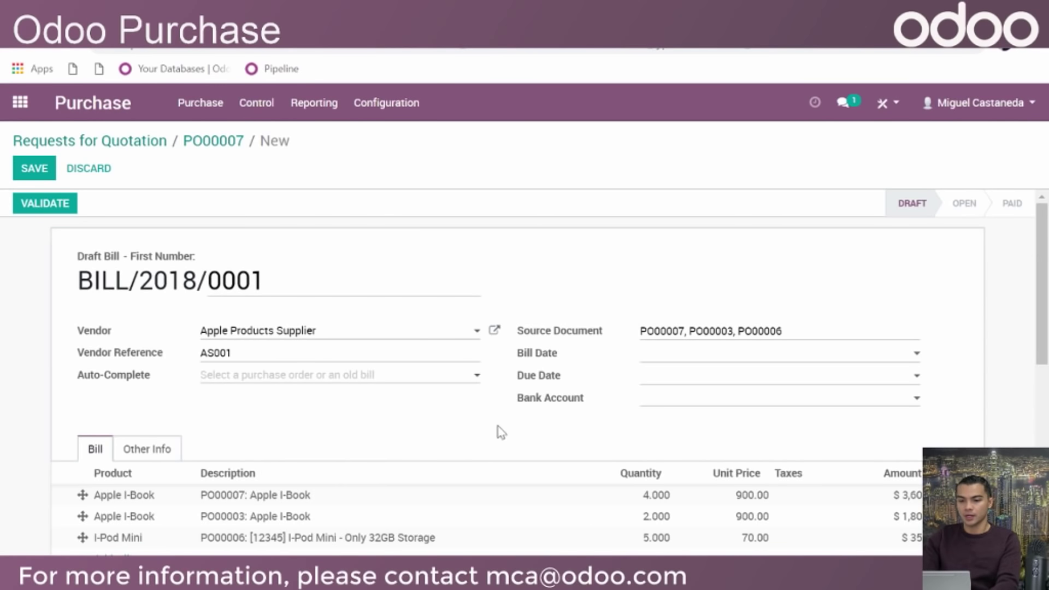
click(701, 356)
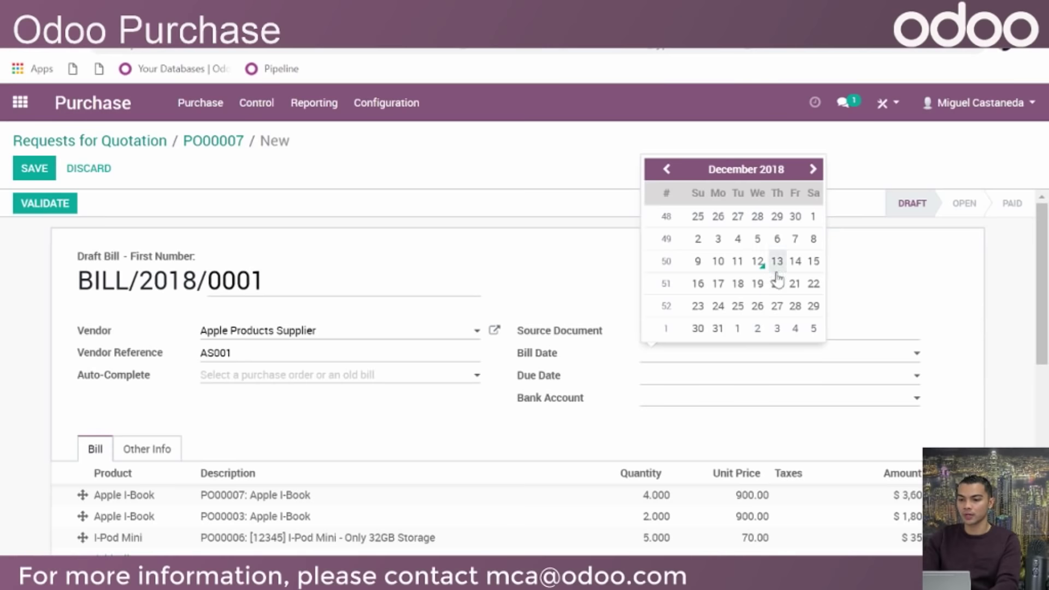
Set the bill date to 12/12/2018 and the due date to 12/13/2018
click(718, 306)
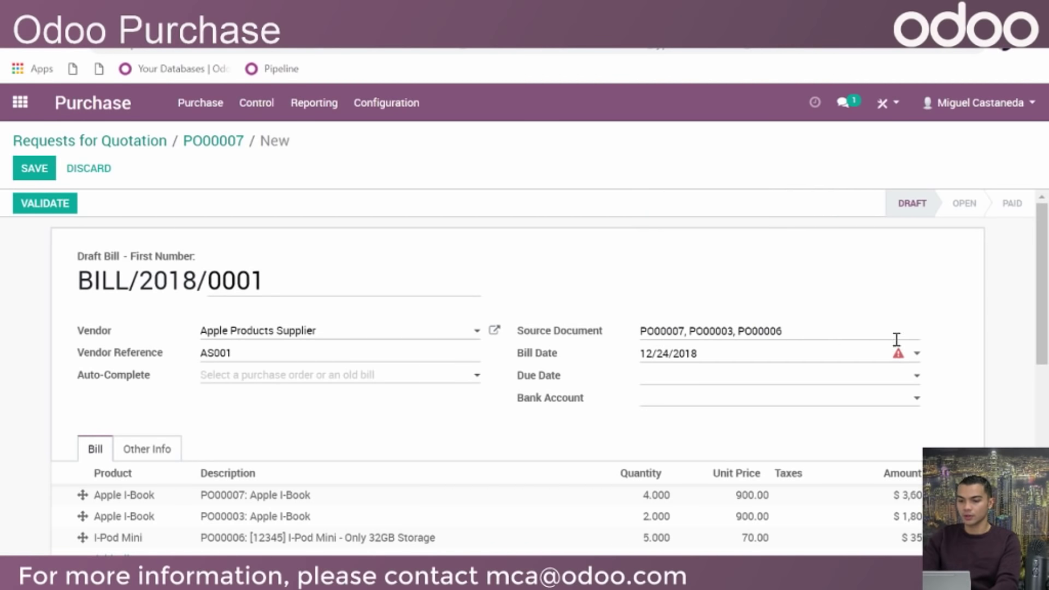
click(882, 362)
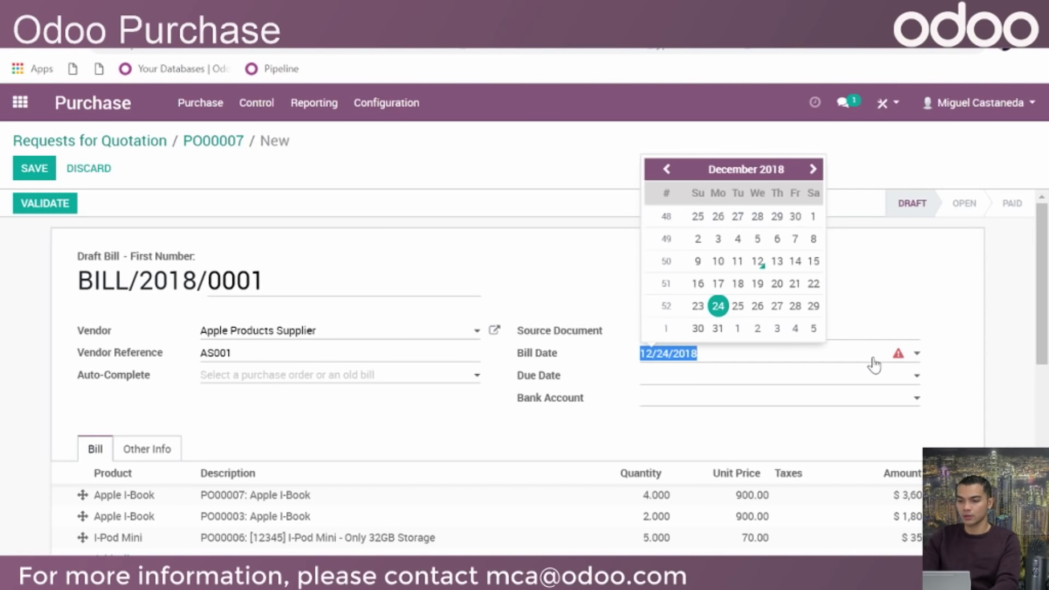
click(762, 263)
click(814, 377)
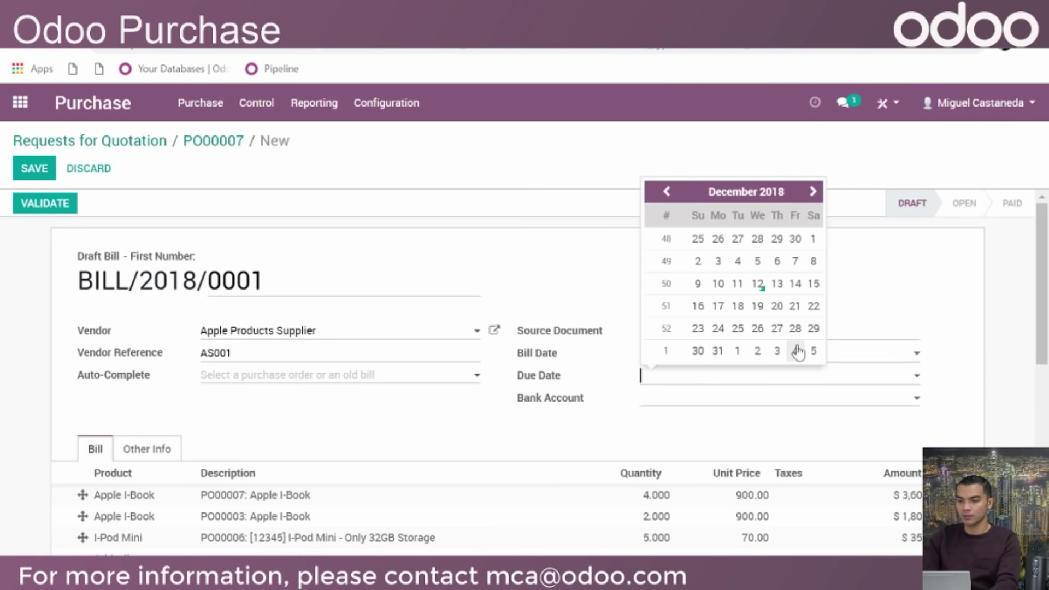
click(778, 284)
scroll(928, 314, down, 3)
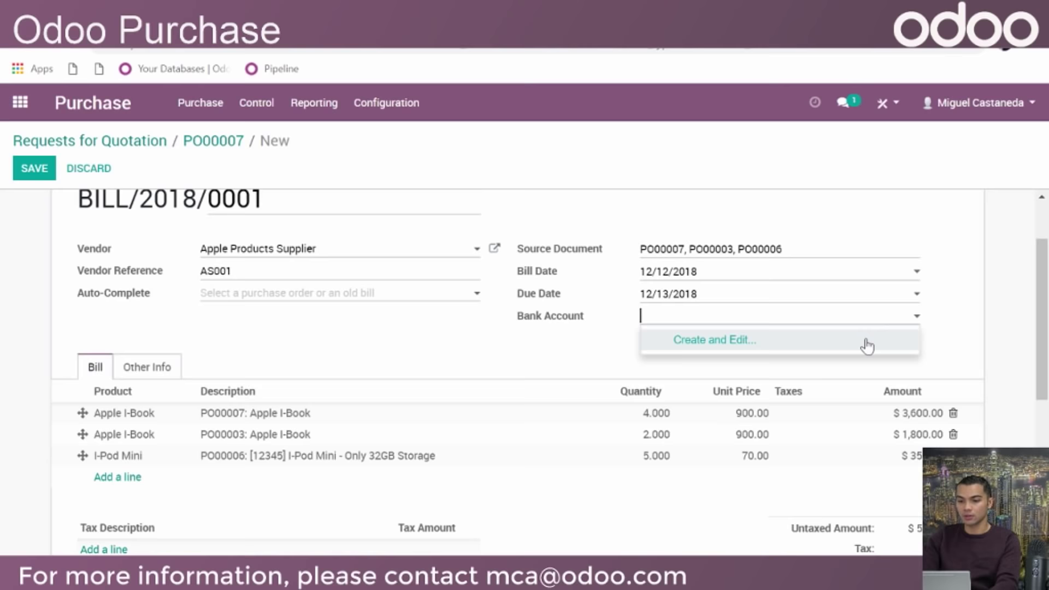
Start a new bank account for the bill but discard it, leaving the field empty
click(868, 344)
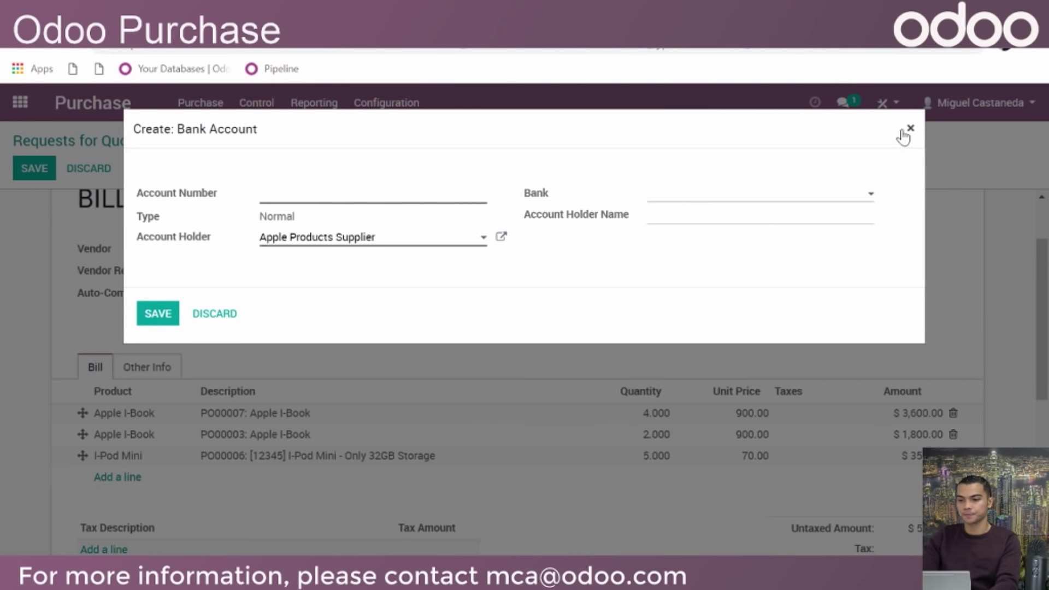
click(857, 197)
click(910, 129)
scroll(643, 344, down, 3)
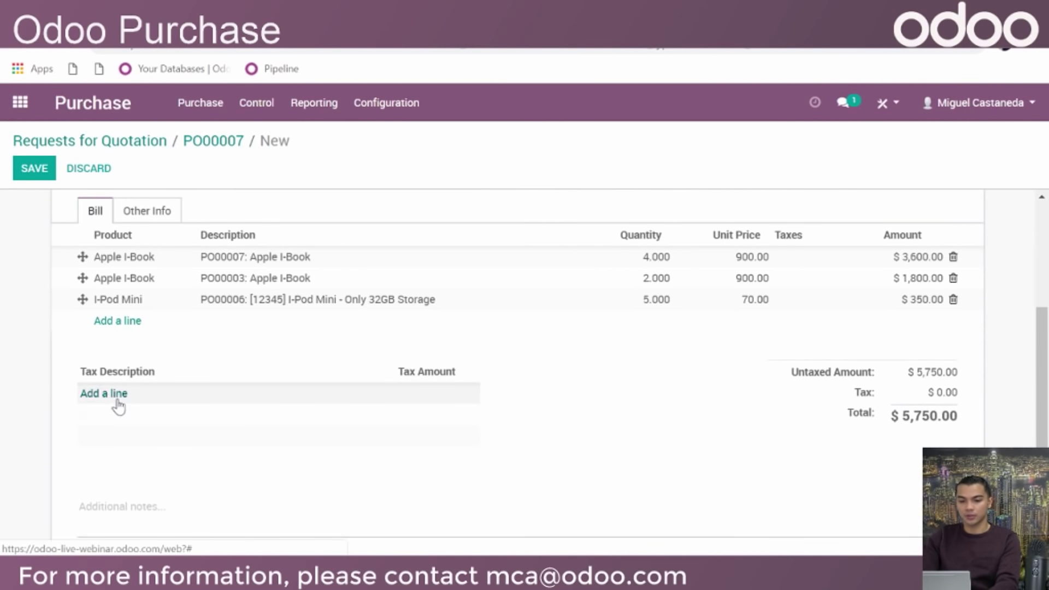
Check the Other Info tab without choosing an Incoterm, then return to the bill lines
click(148, 212)
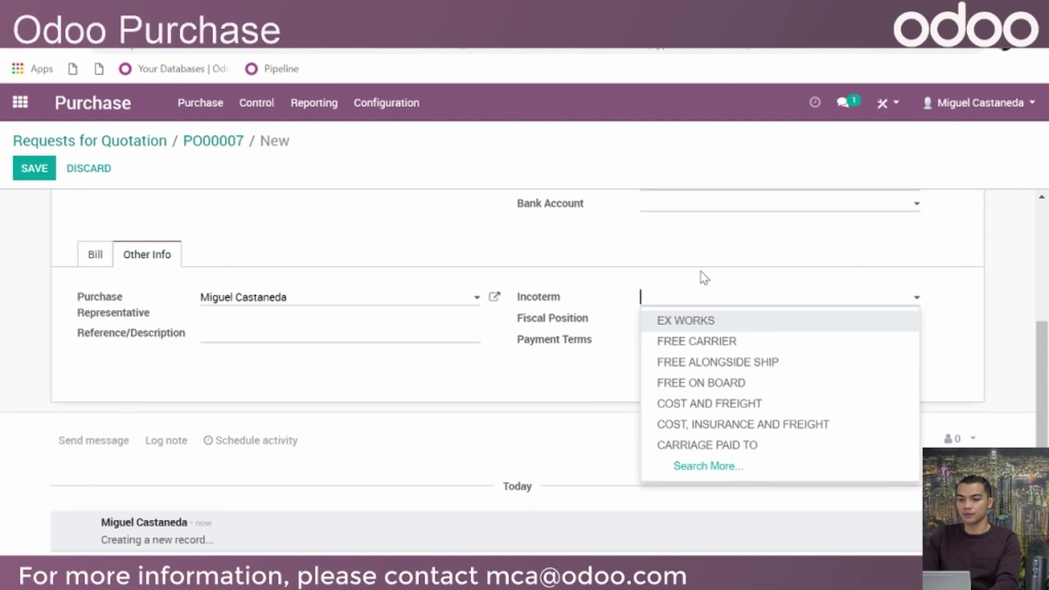
click(672, 268)
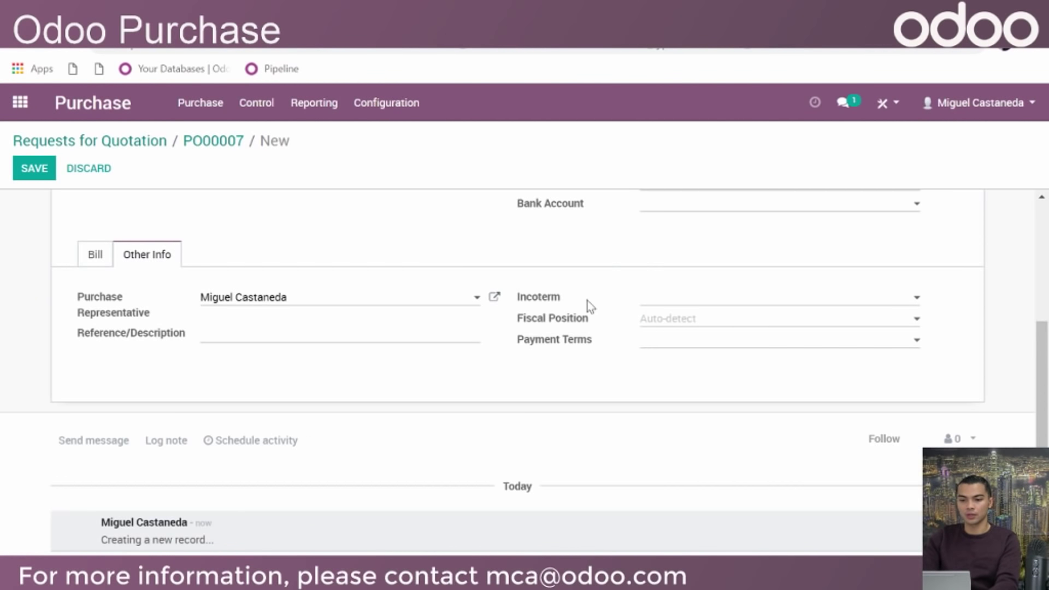
scroll(587, 304, up, 2)
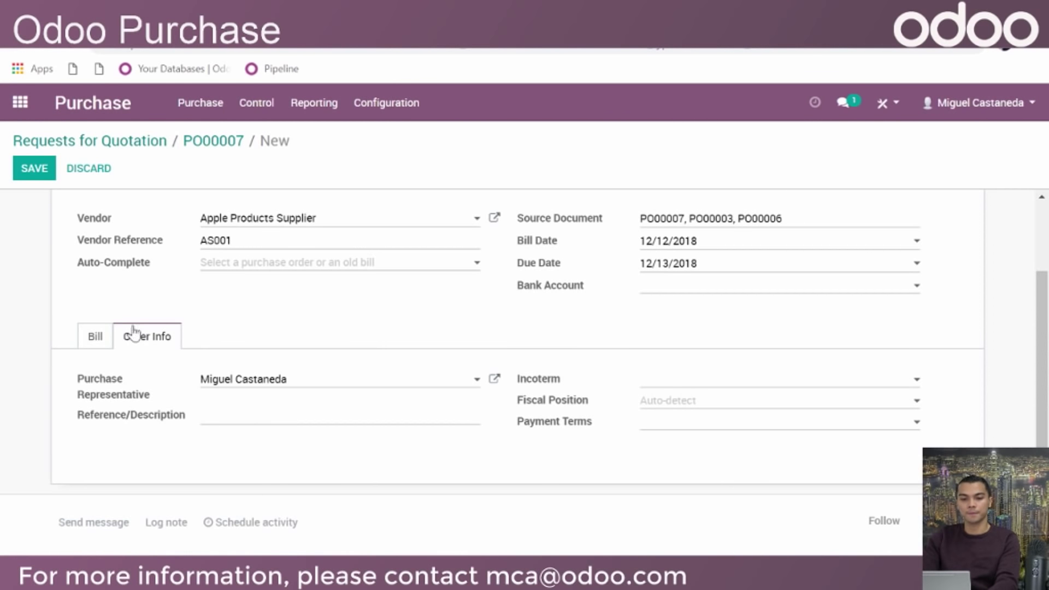
click(95, 336)
scroll(590, 369, up, 3)
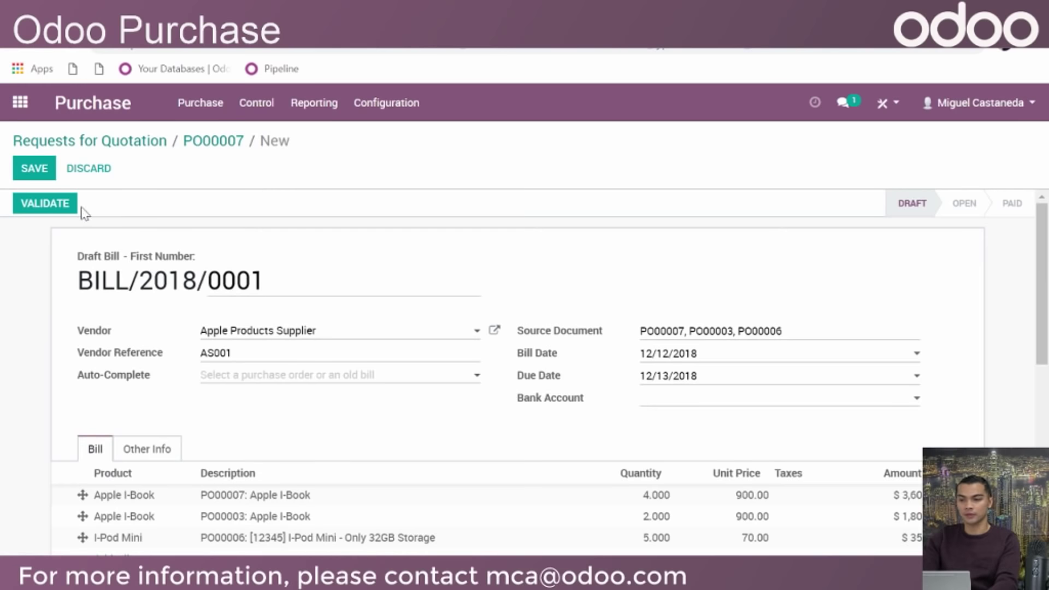
Validate vendor bill BILL/2018/0001
click(56, 203)
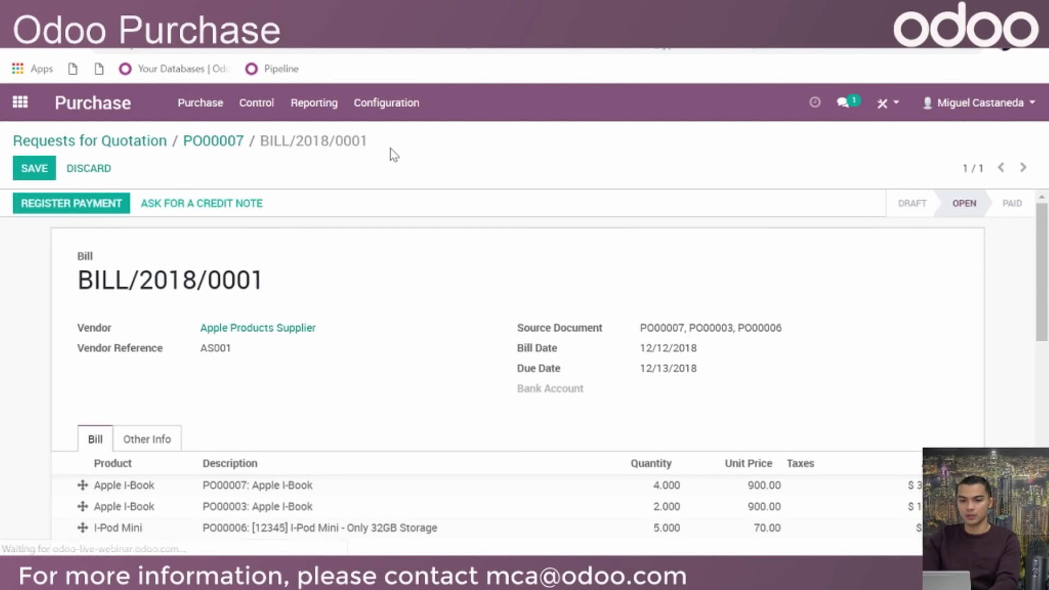
scroll(546, 230, down, 3)
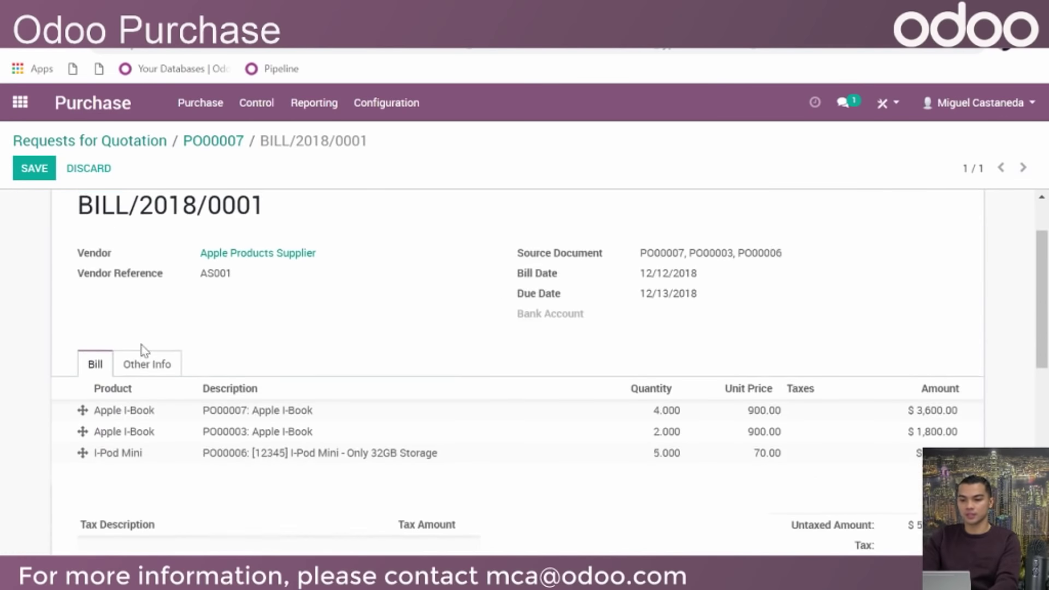
scroll(299, 302, up, 3)
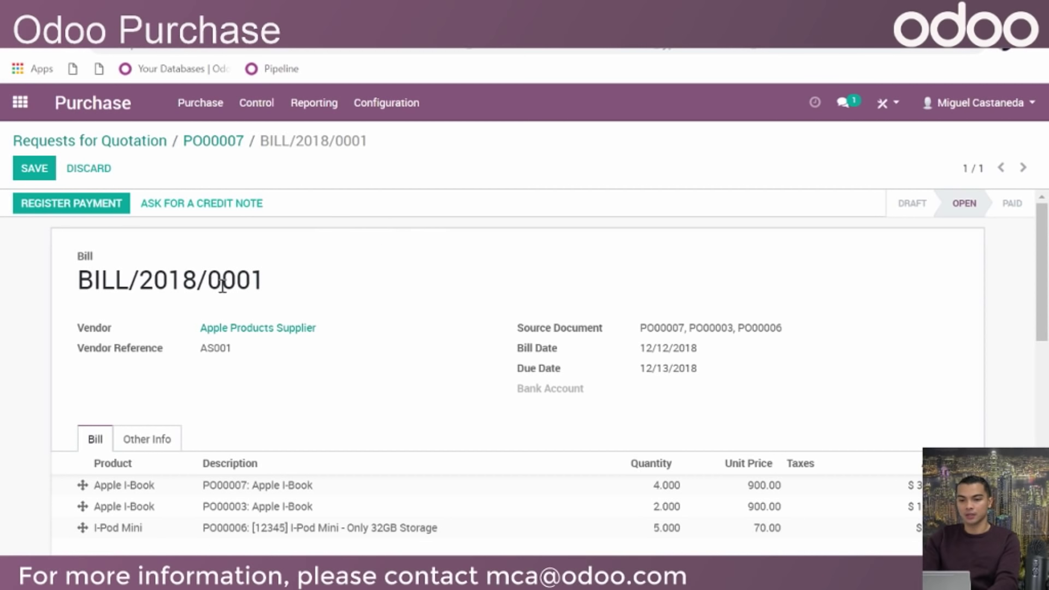
Register the full $5,750.00 payment and bring up the Purchase Analysis report
click(77, 209)
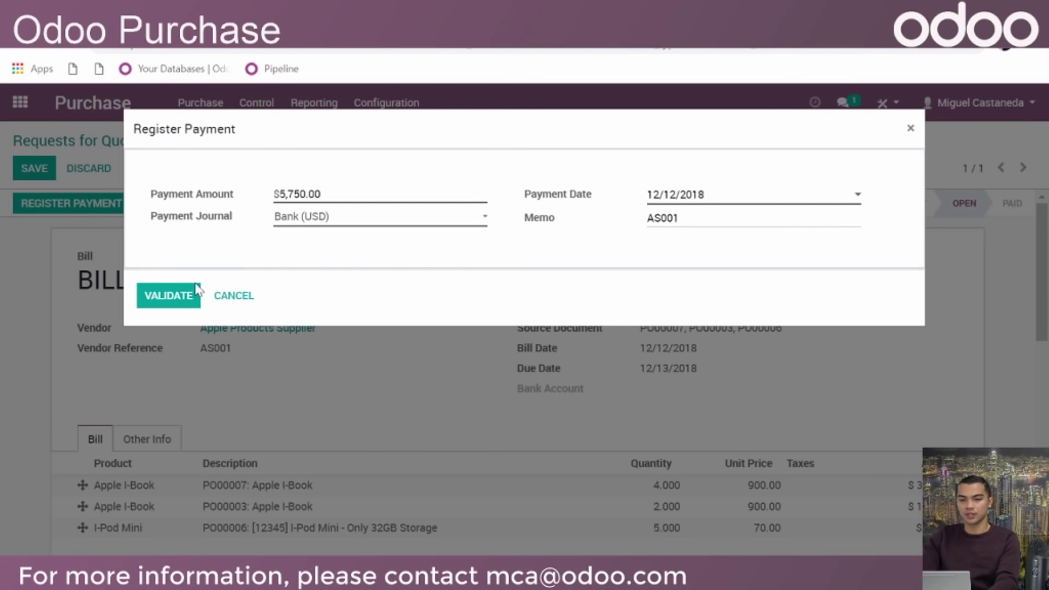
click(180, 302)
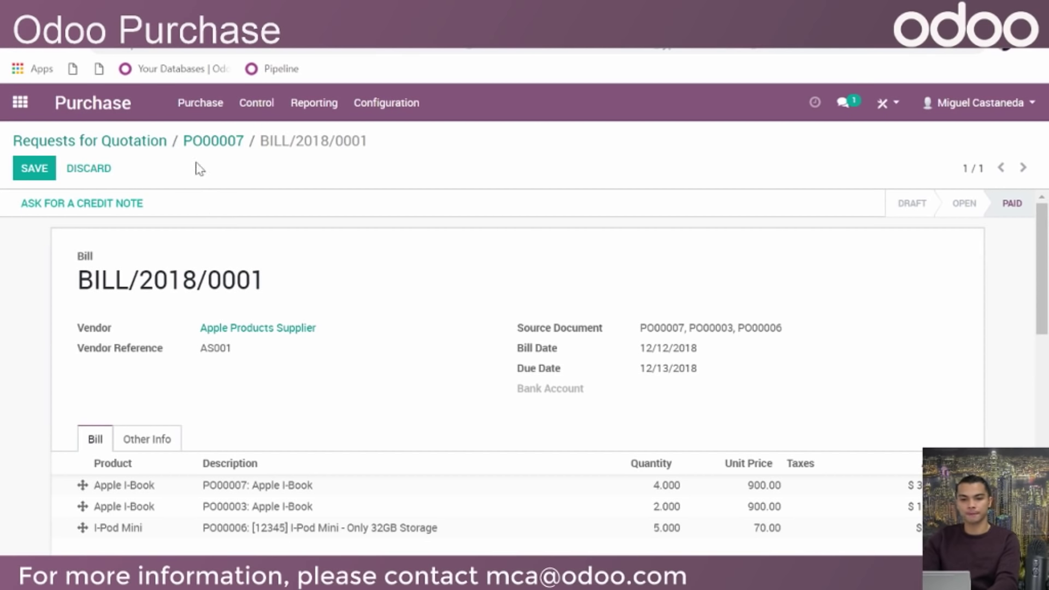
click(136, 143)
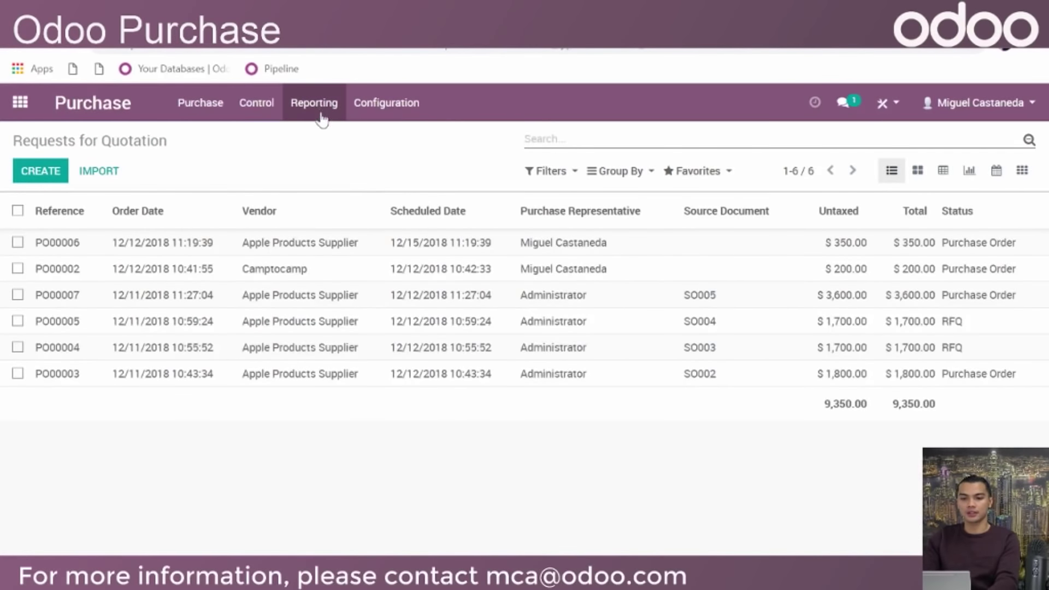
click(320, 111)
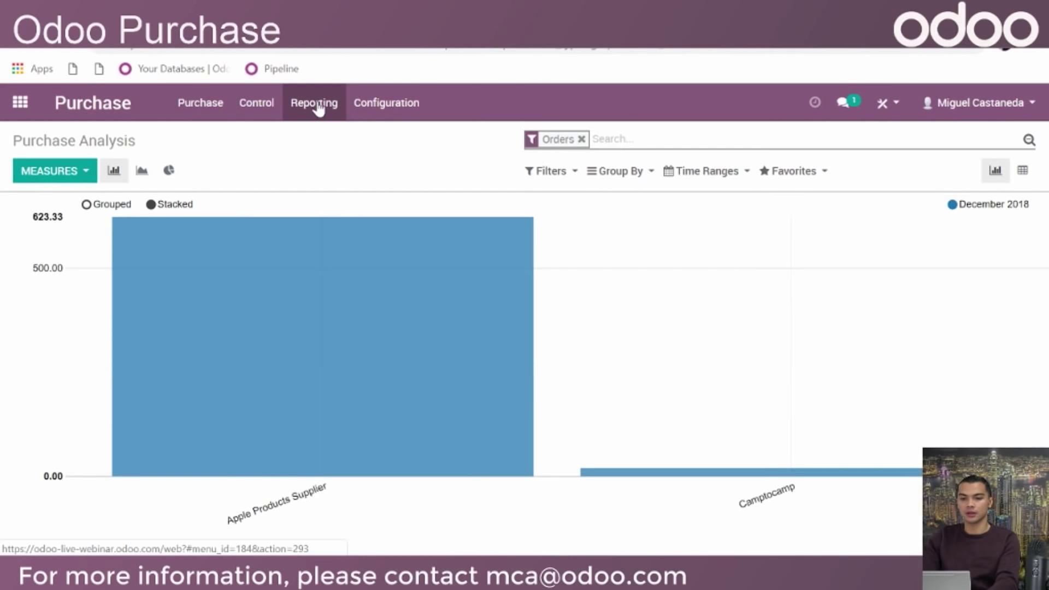